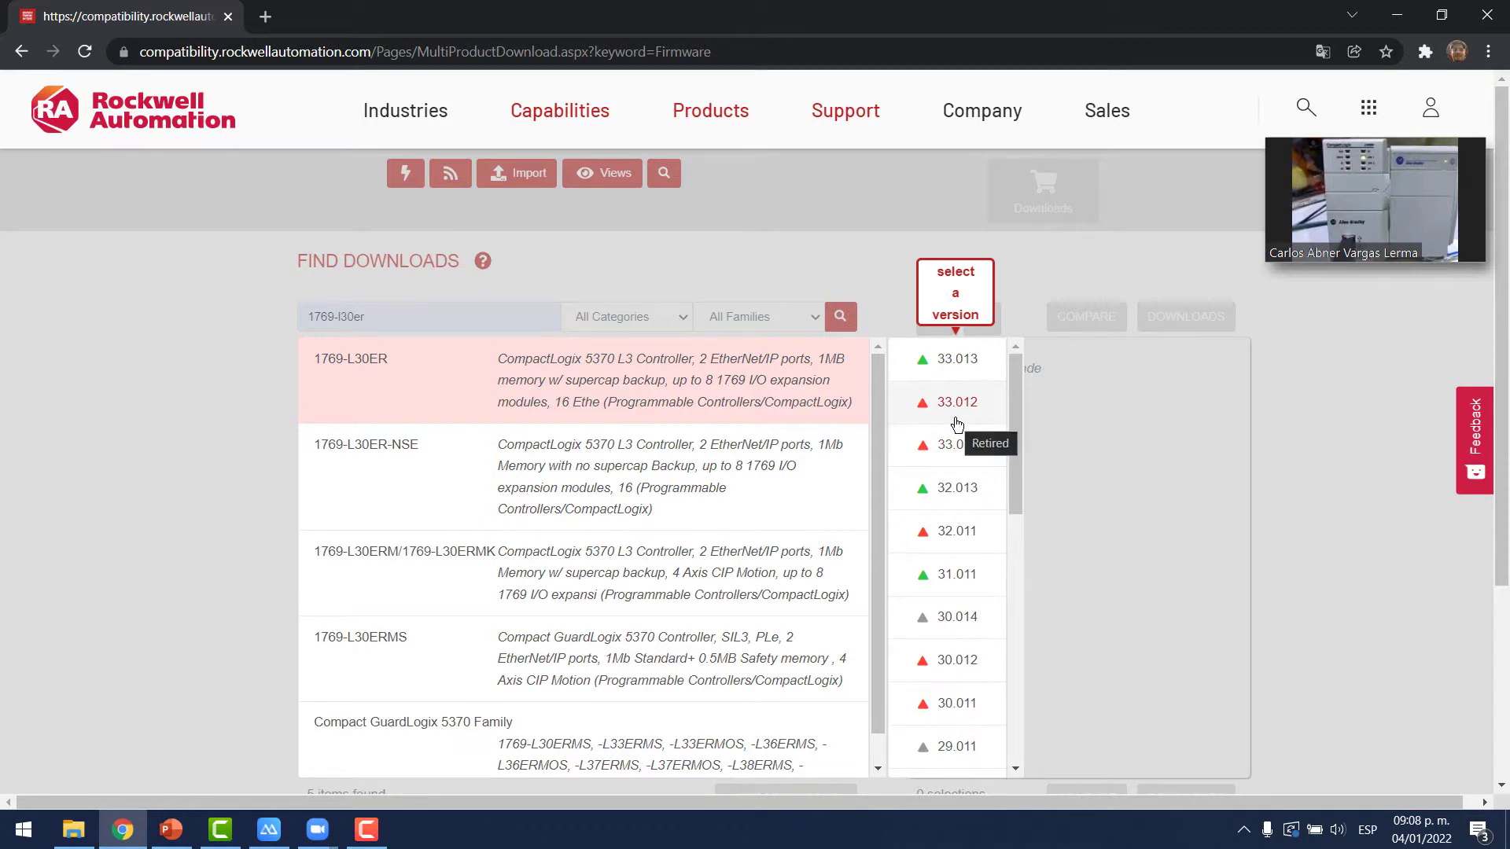
# - Add the 1769-L30ER firmware version 30.014 to the download cart and open the cart
pyautogui.scroll(-2, 952, 489)
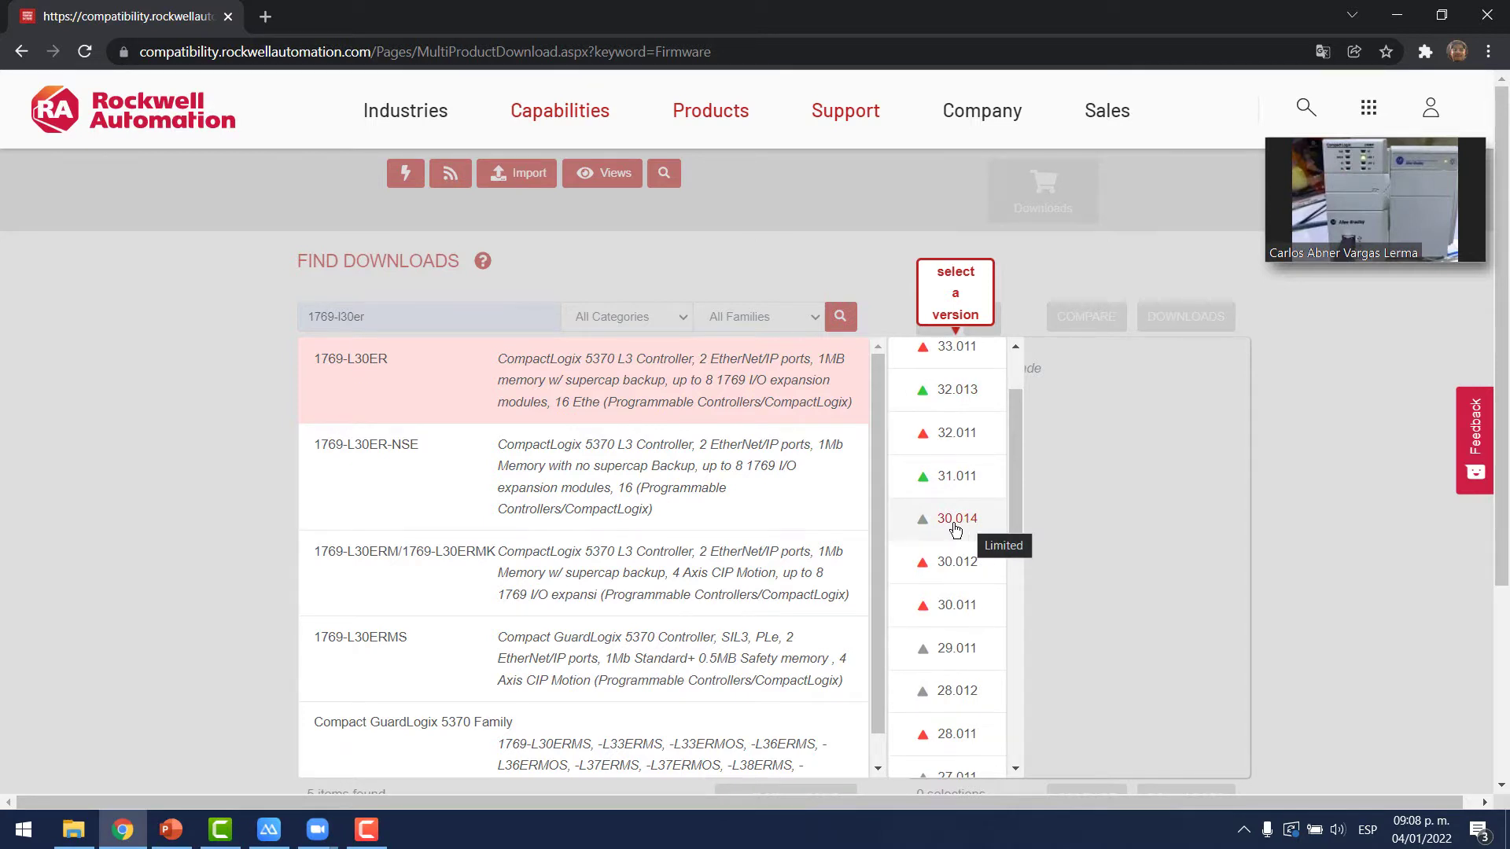
pyautogui.click(959, 520)
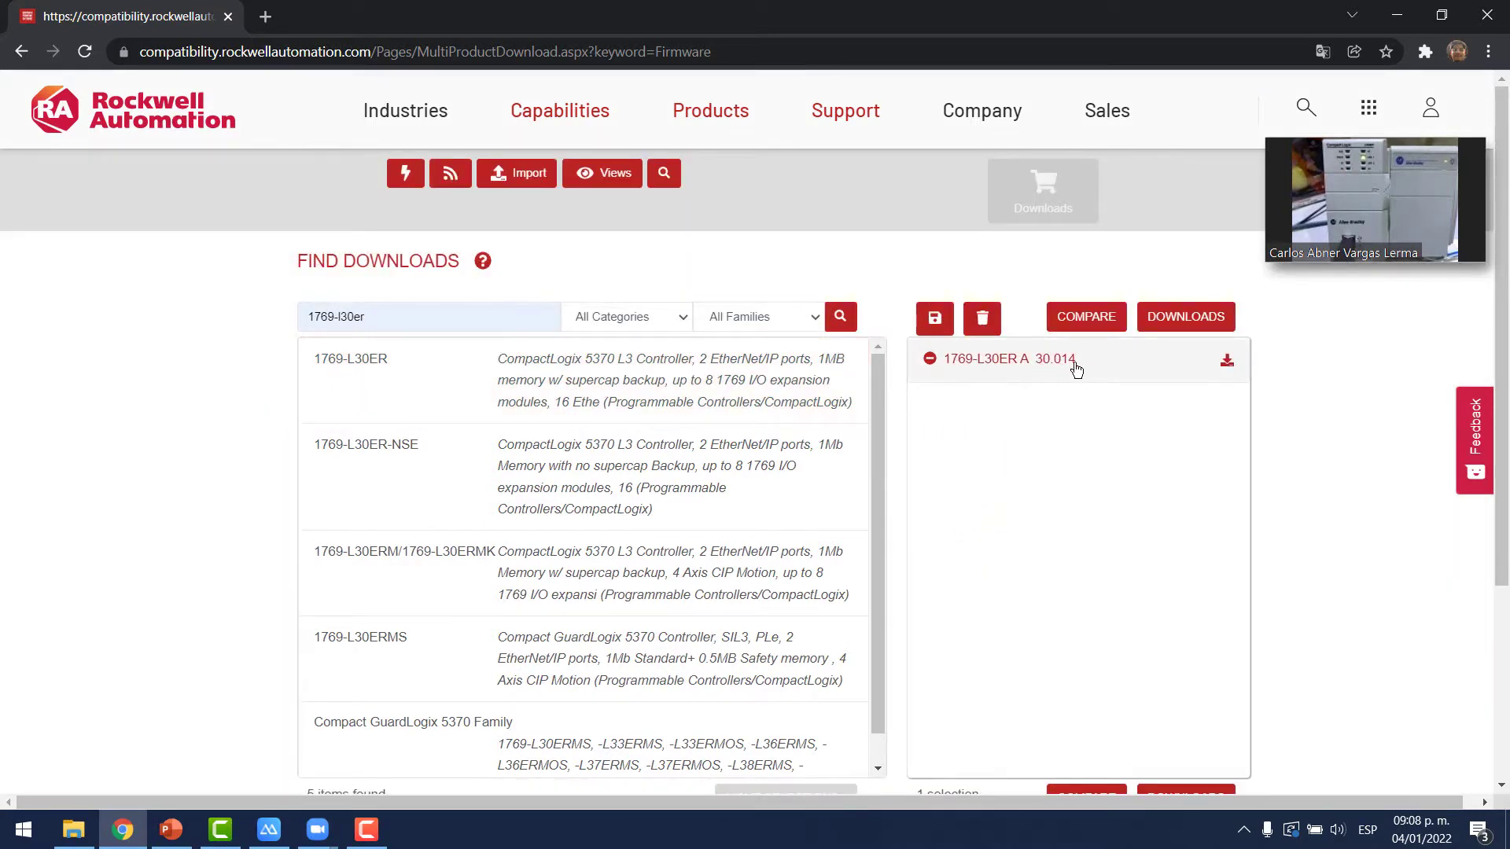
pyautogui.click(1227, 362)
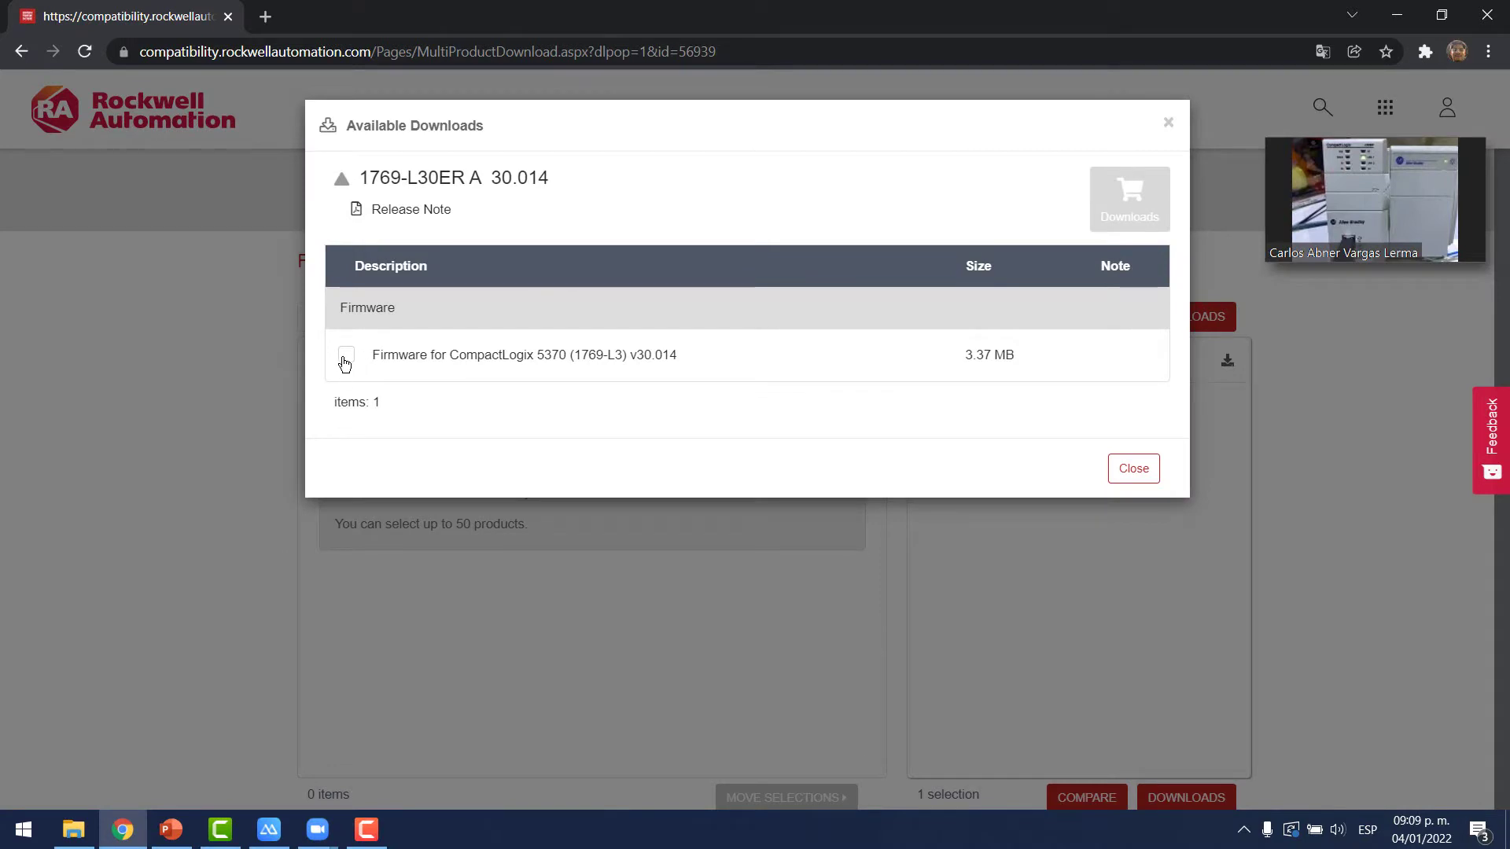
pyautogui.click(345, 361)
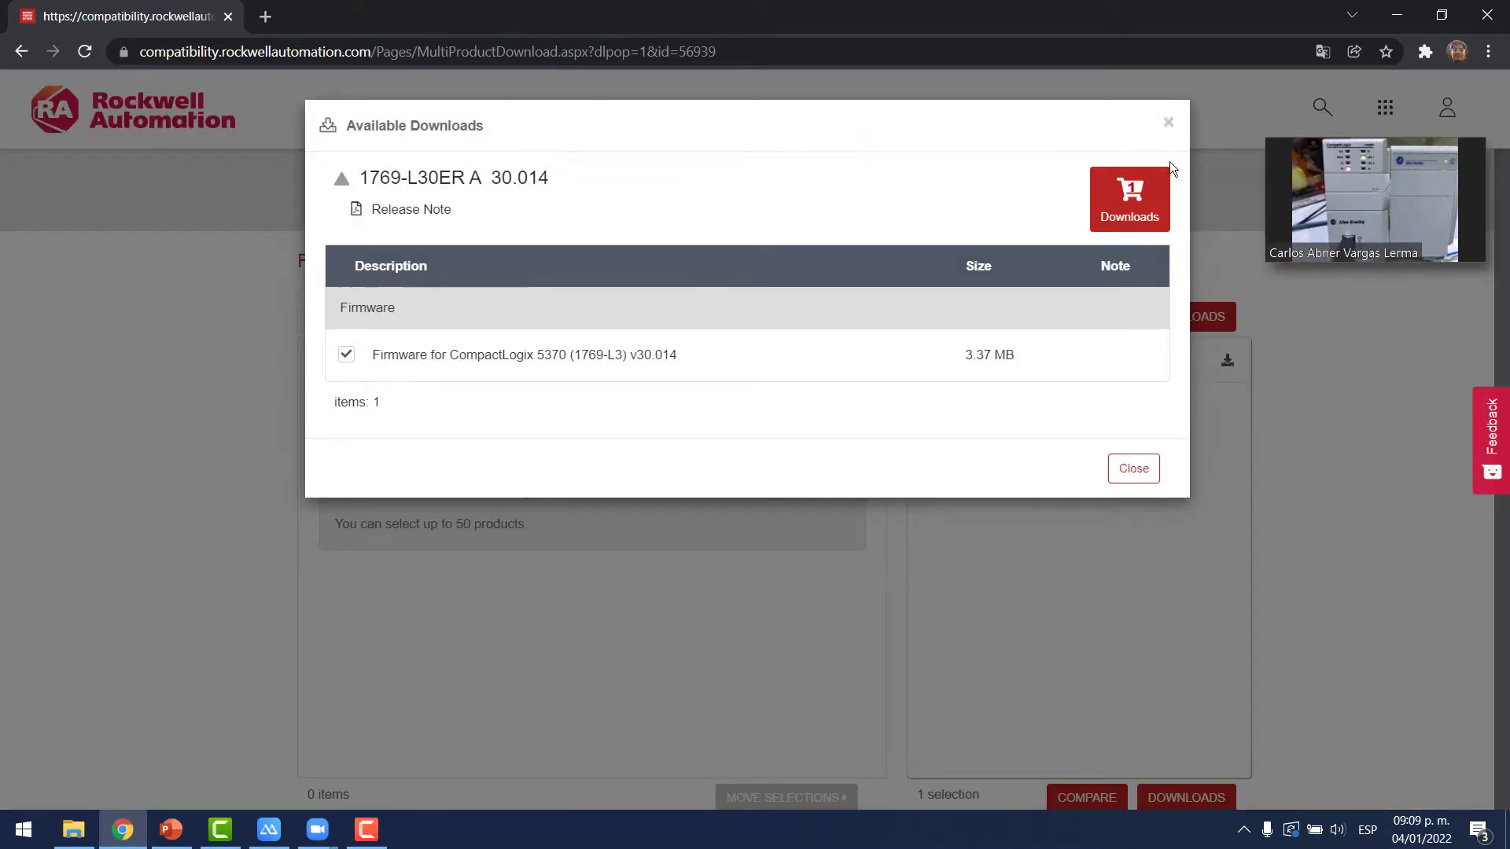
pyautogui.click(1144, 202)
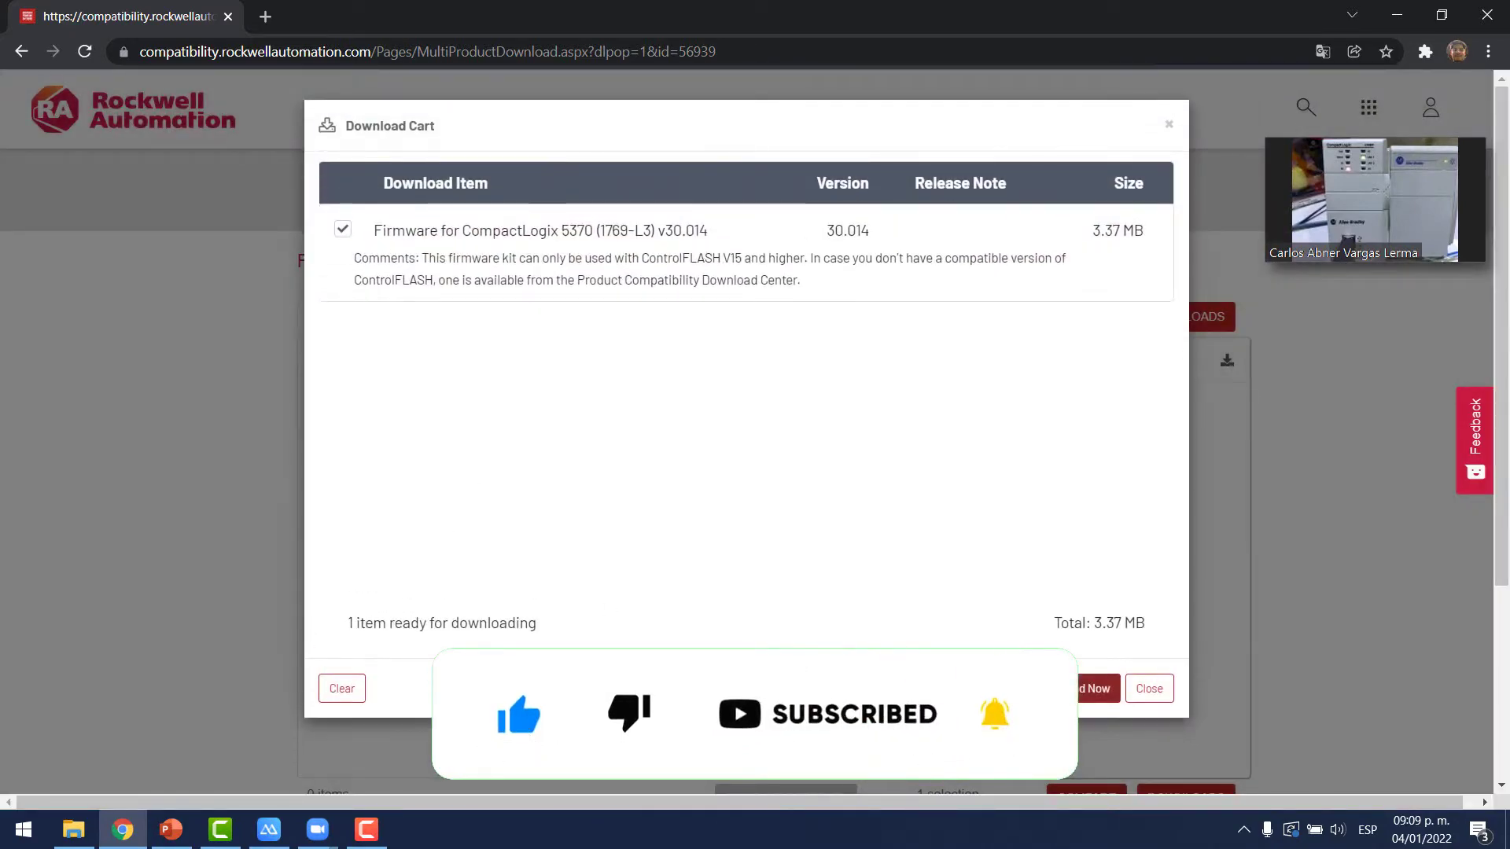
# - Accept the license agreement and directly download CompactLogix_5370_(1769-L3)_30.014.dmk
pyautogui.click(1063, 696)
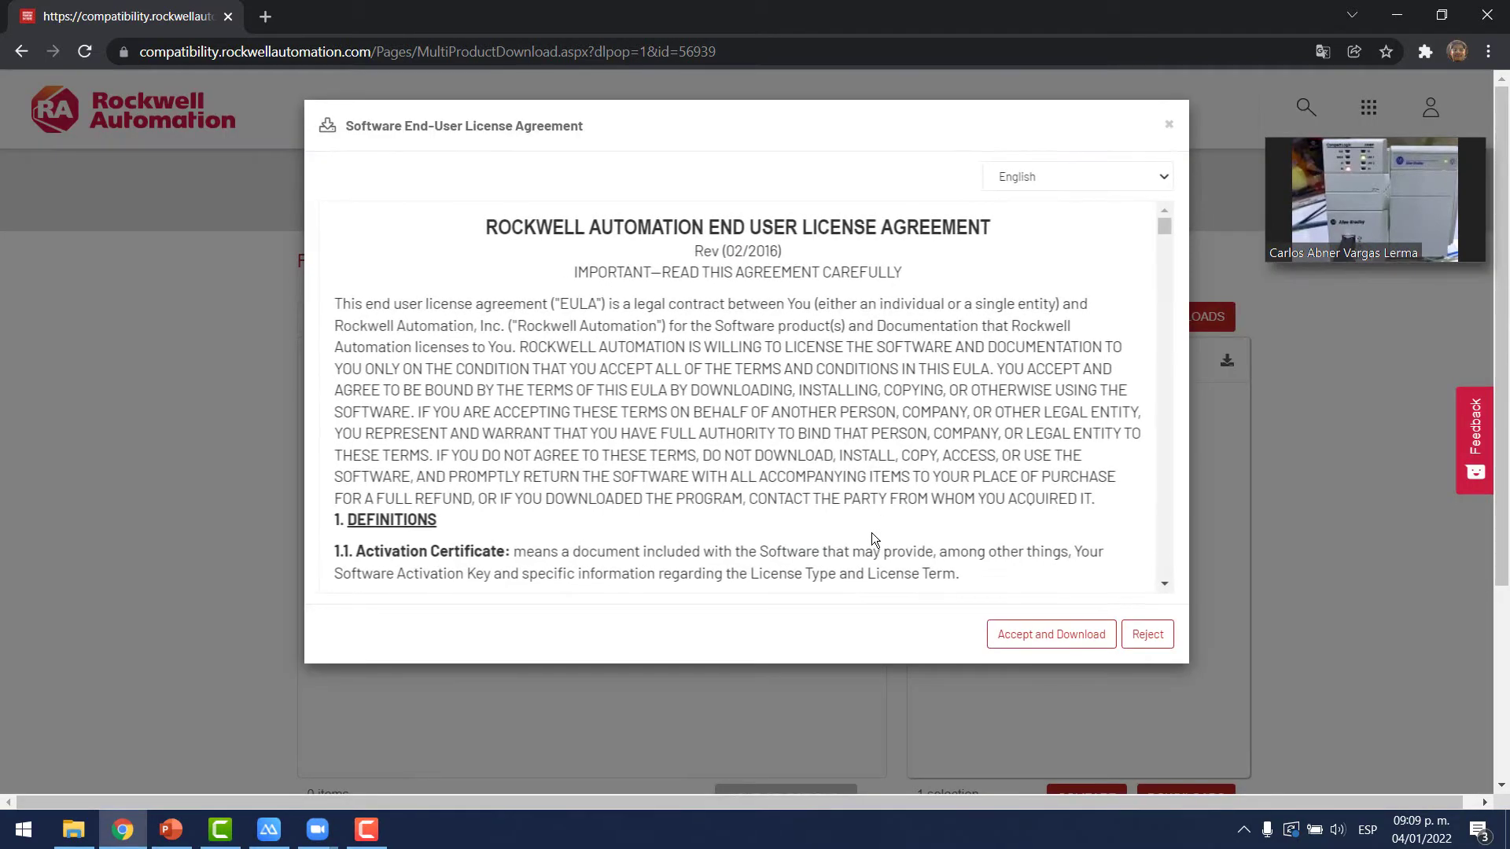
pyautogui.click(1037, 641)
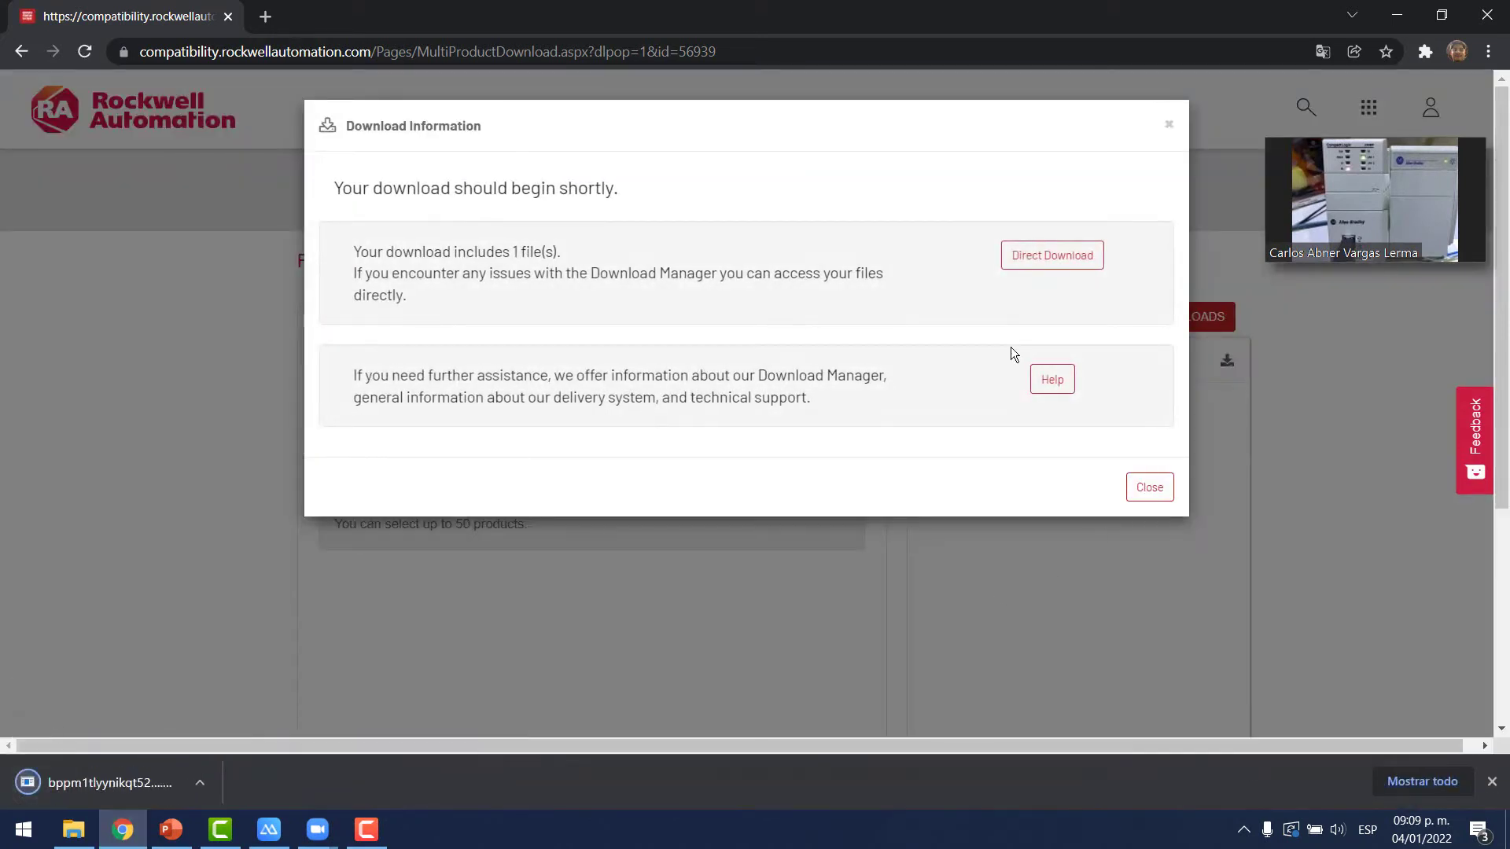
pyautogui.click(1037, 261)
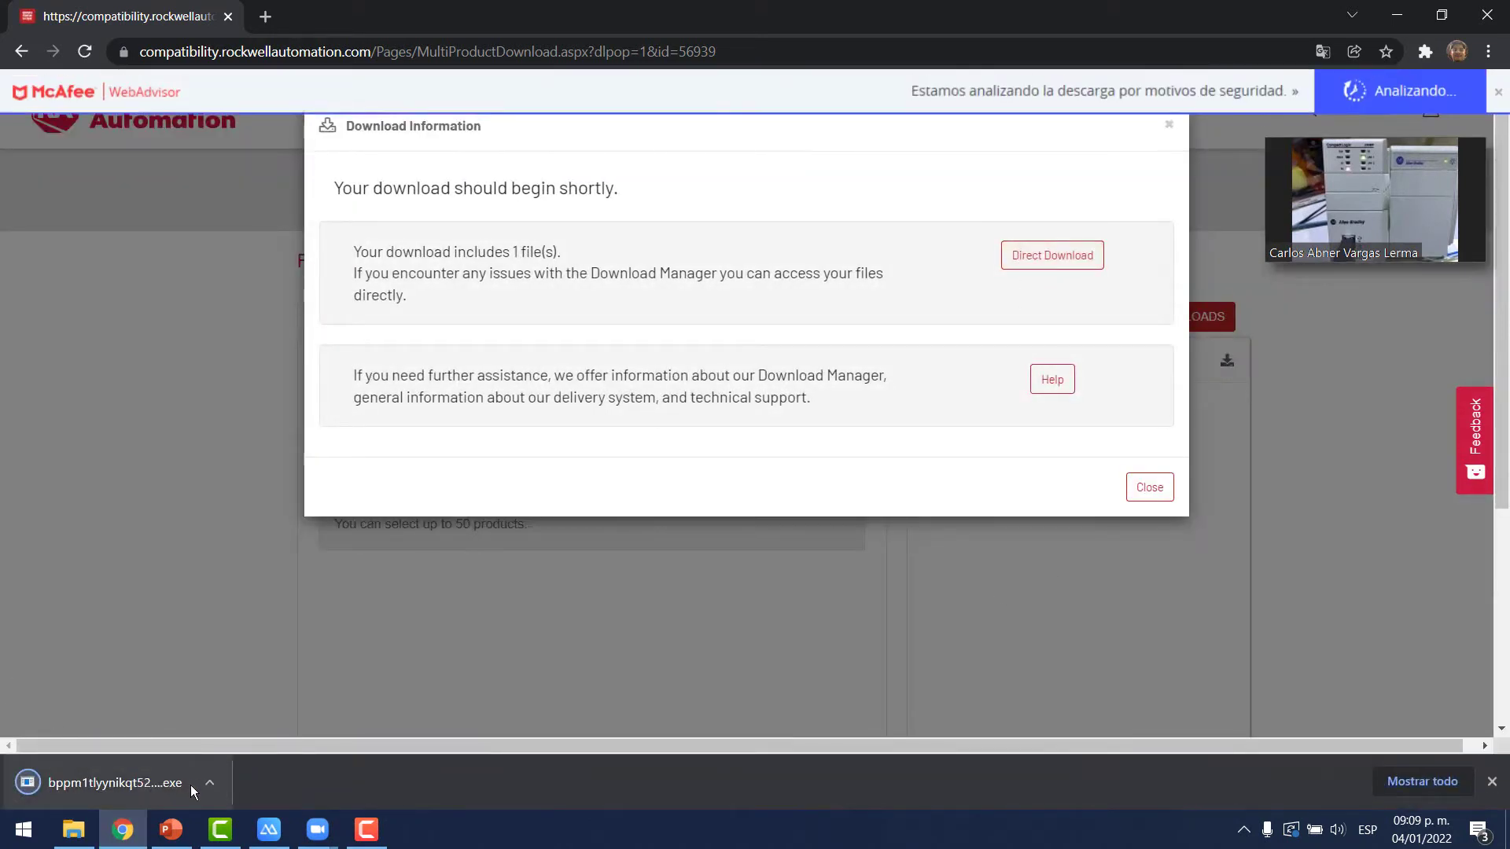
pyautogui.click(1036, 258)
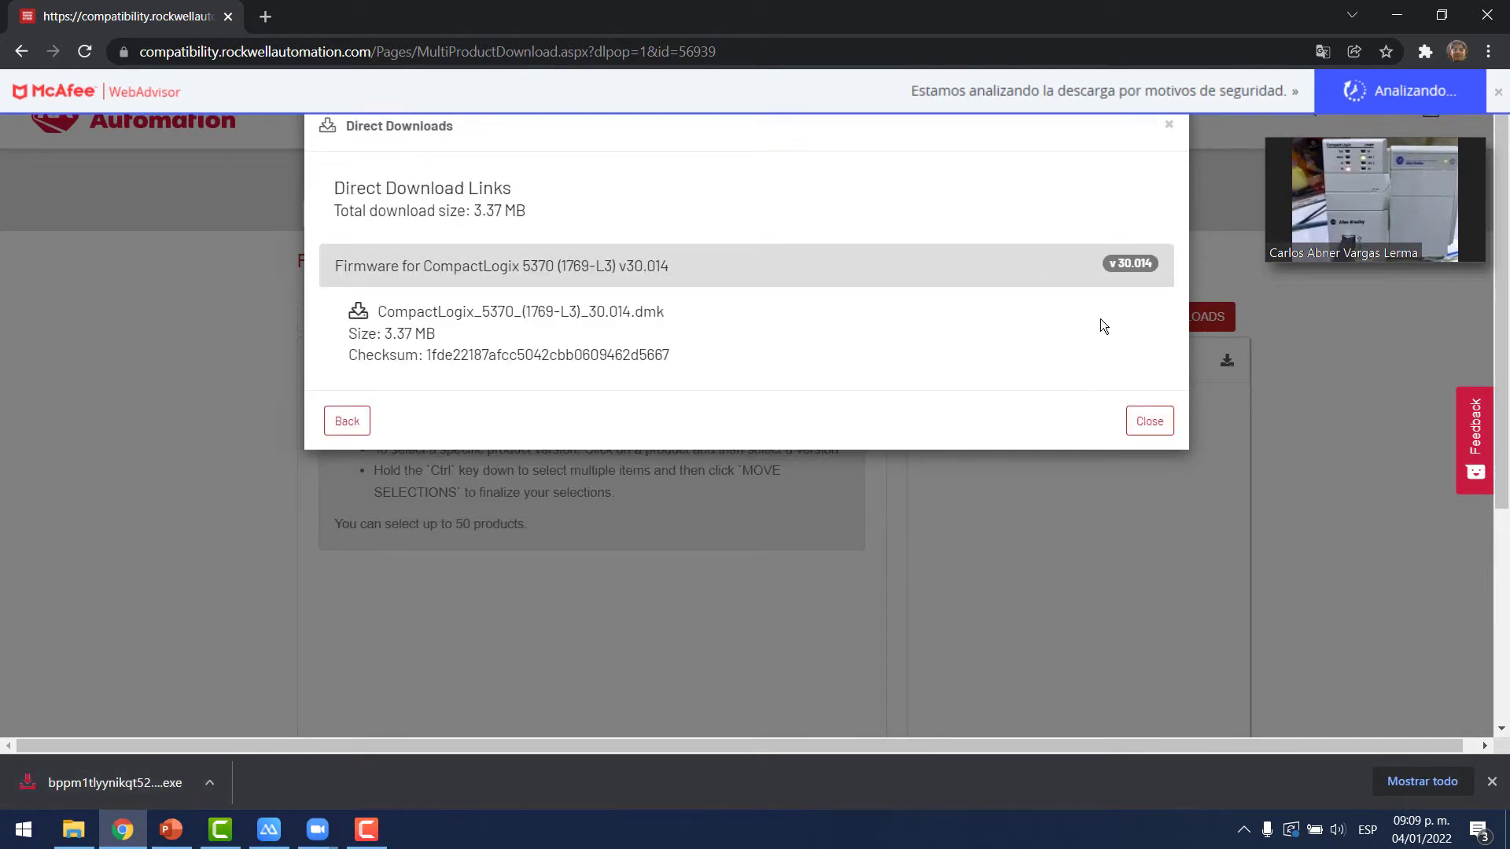
pyautogui.click(510, 315)
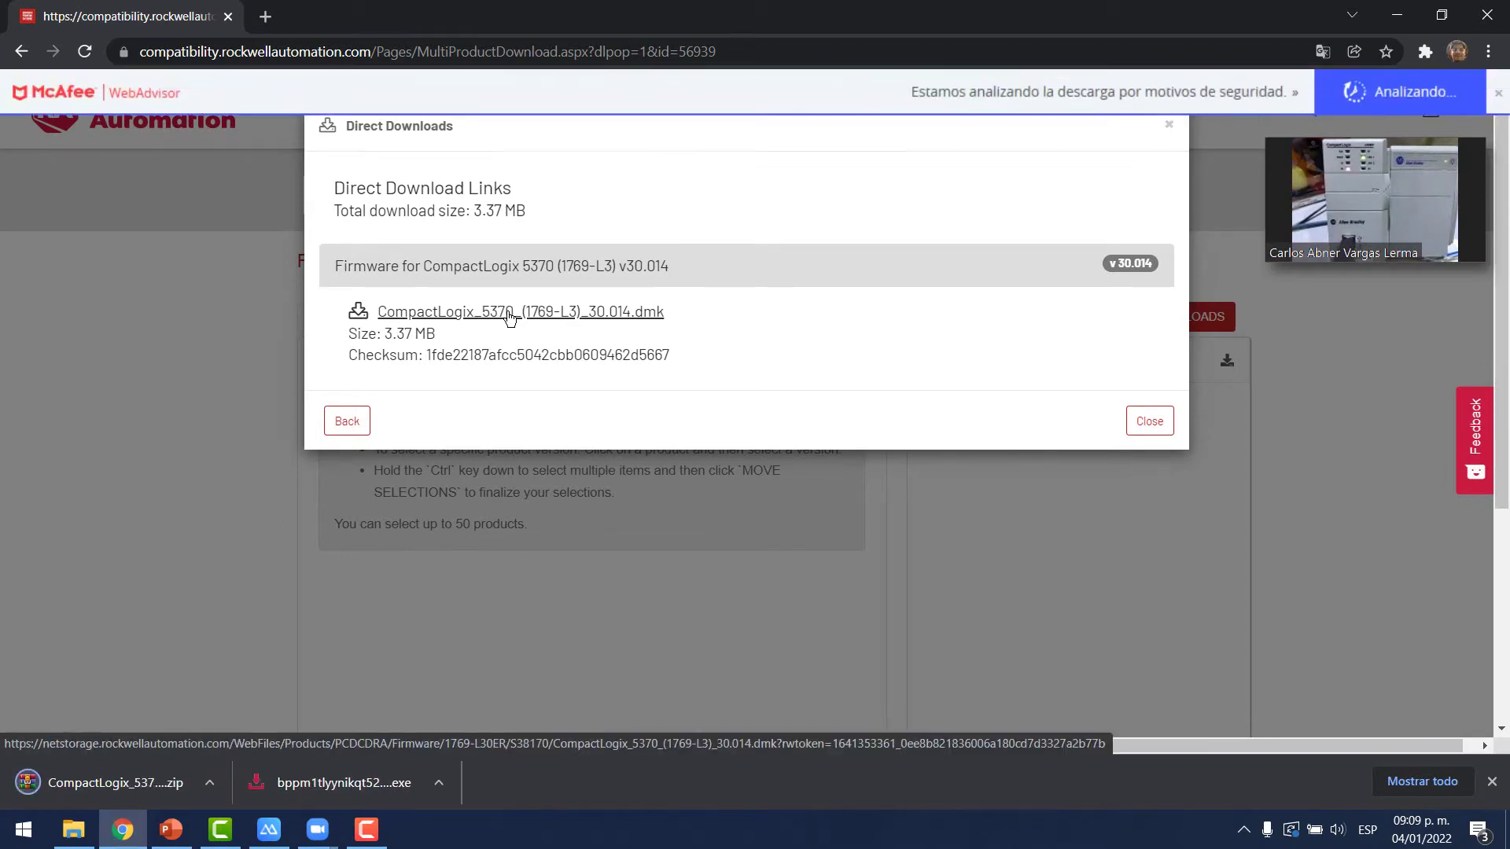
# - Switch to File Explorer and locate the downloaded CompactLogix firmware archive in the Descargas folder
pyautogui.click(73, 830)
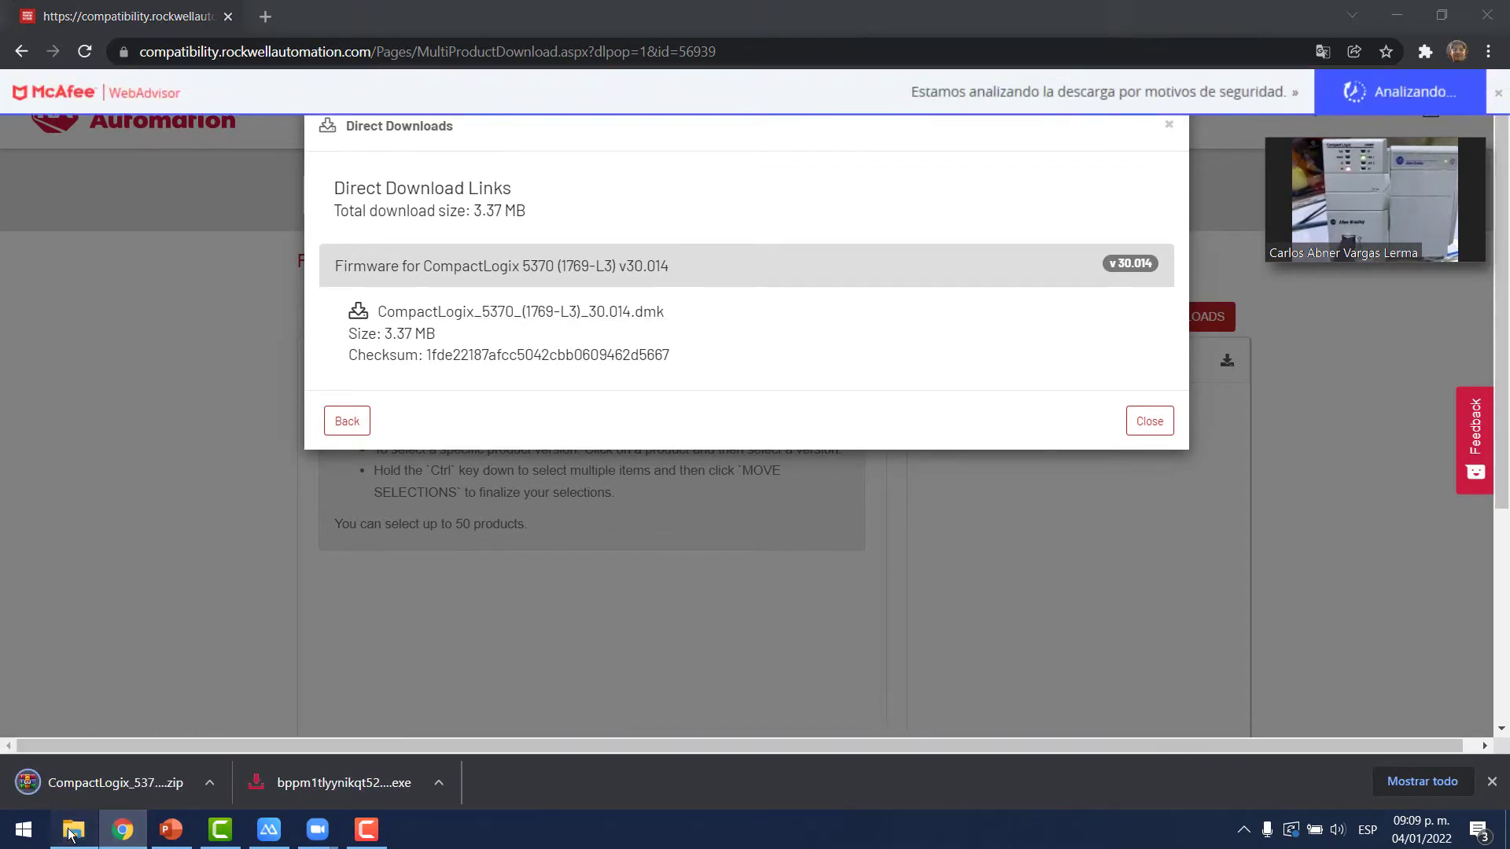
pyautogui.click(91, 168)
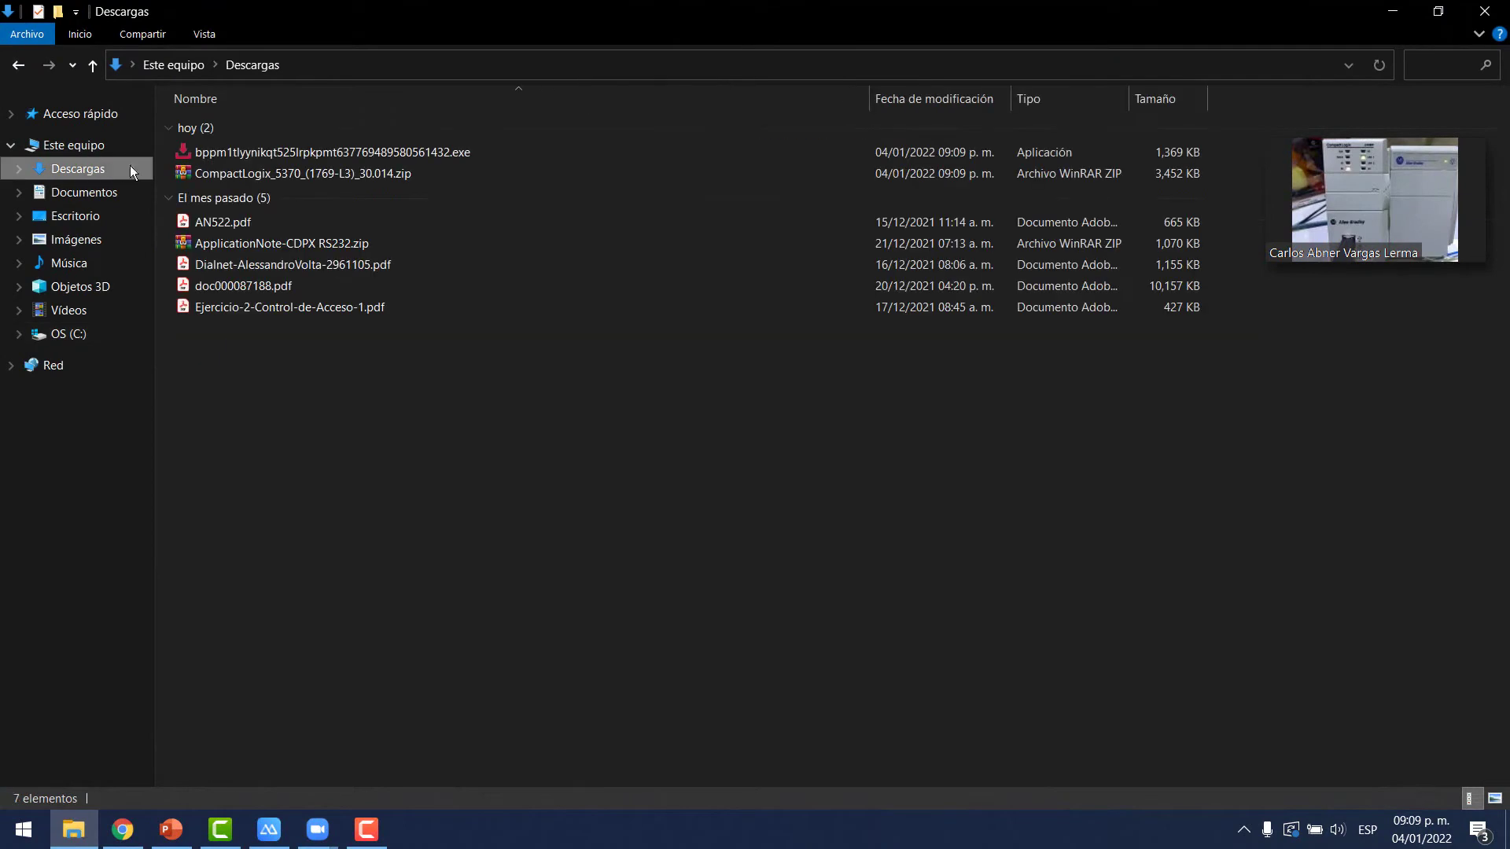
pyautogui.click(327, 179)
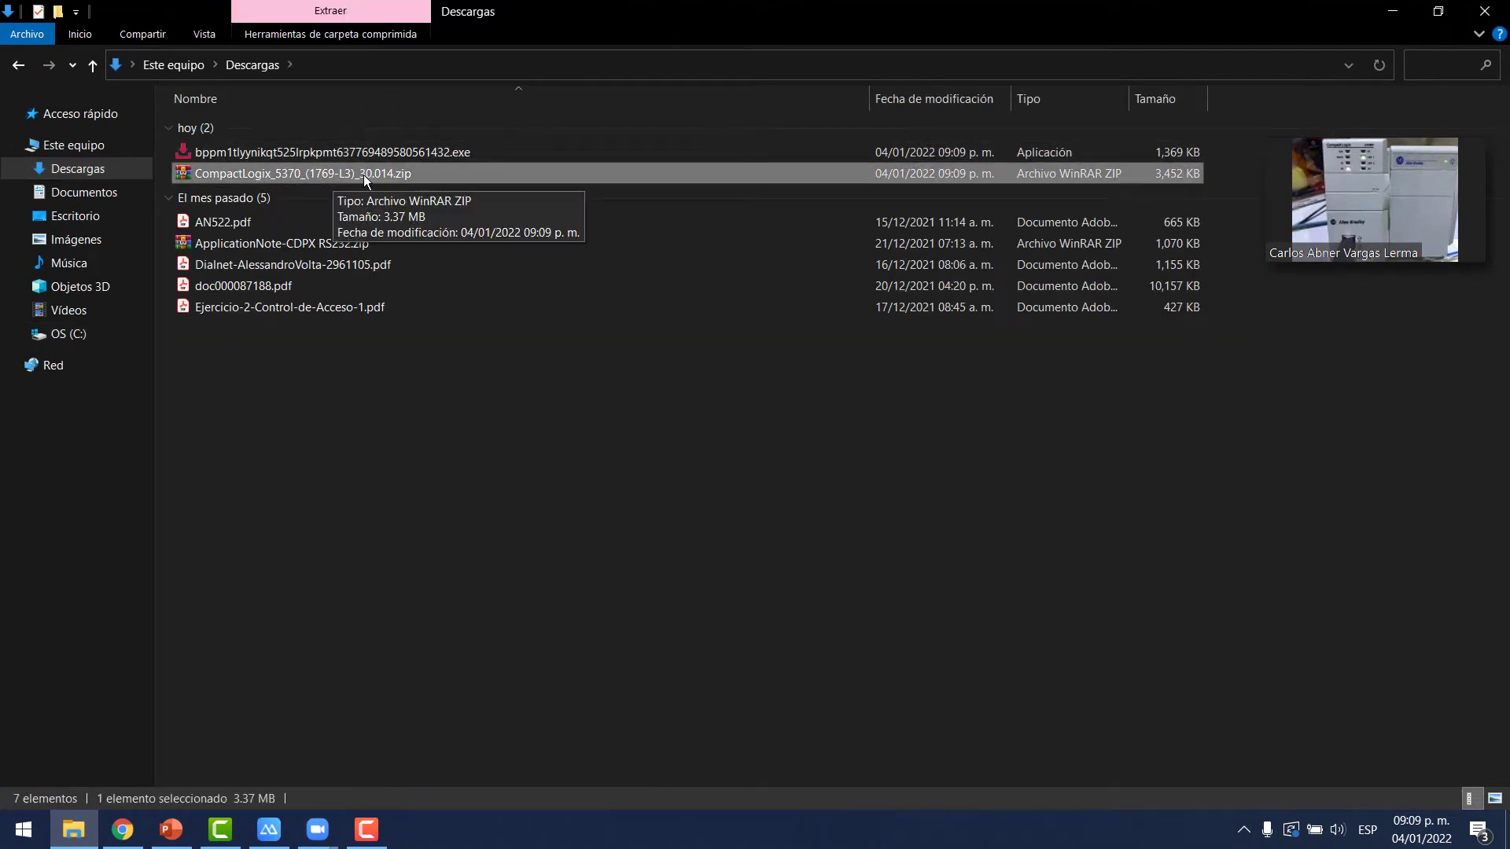
# - Switch back to Chrome, dismiss the direct download links and search the products for "US"
pyautogui.click(122, 829)
pyautogui.click(1171, 126)
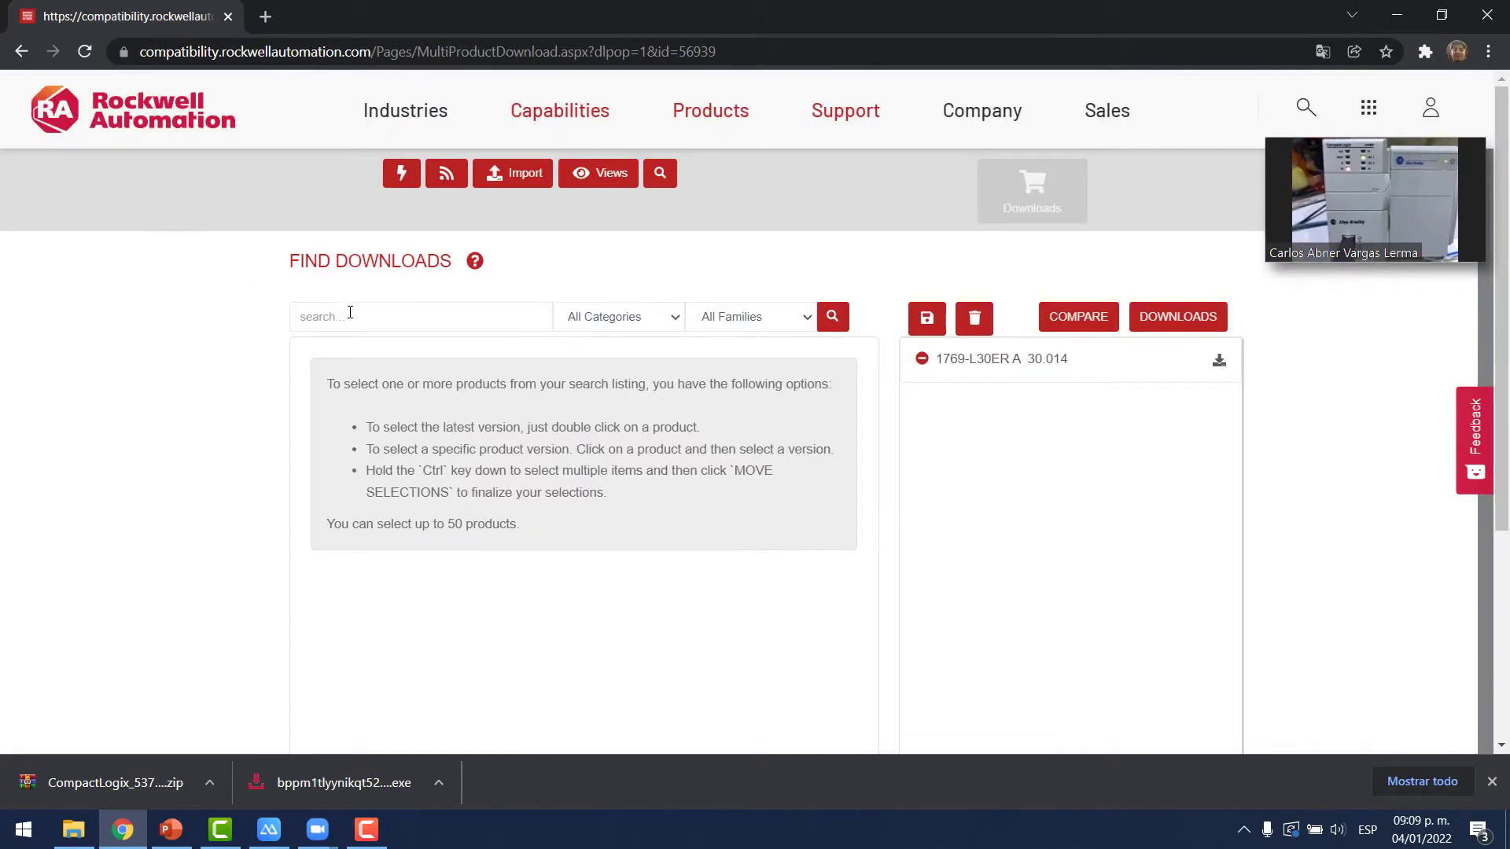
pyautogui.click(350, 315)
pyautogui.write('US')
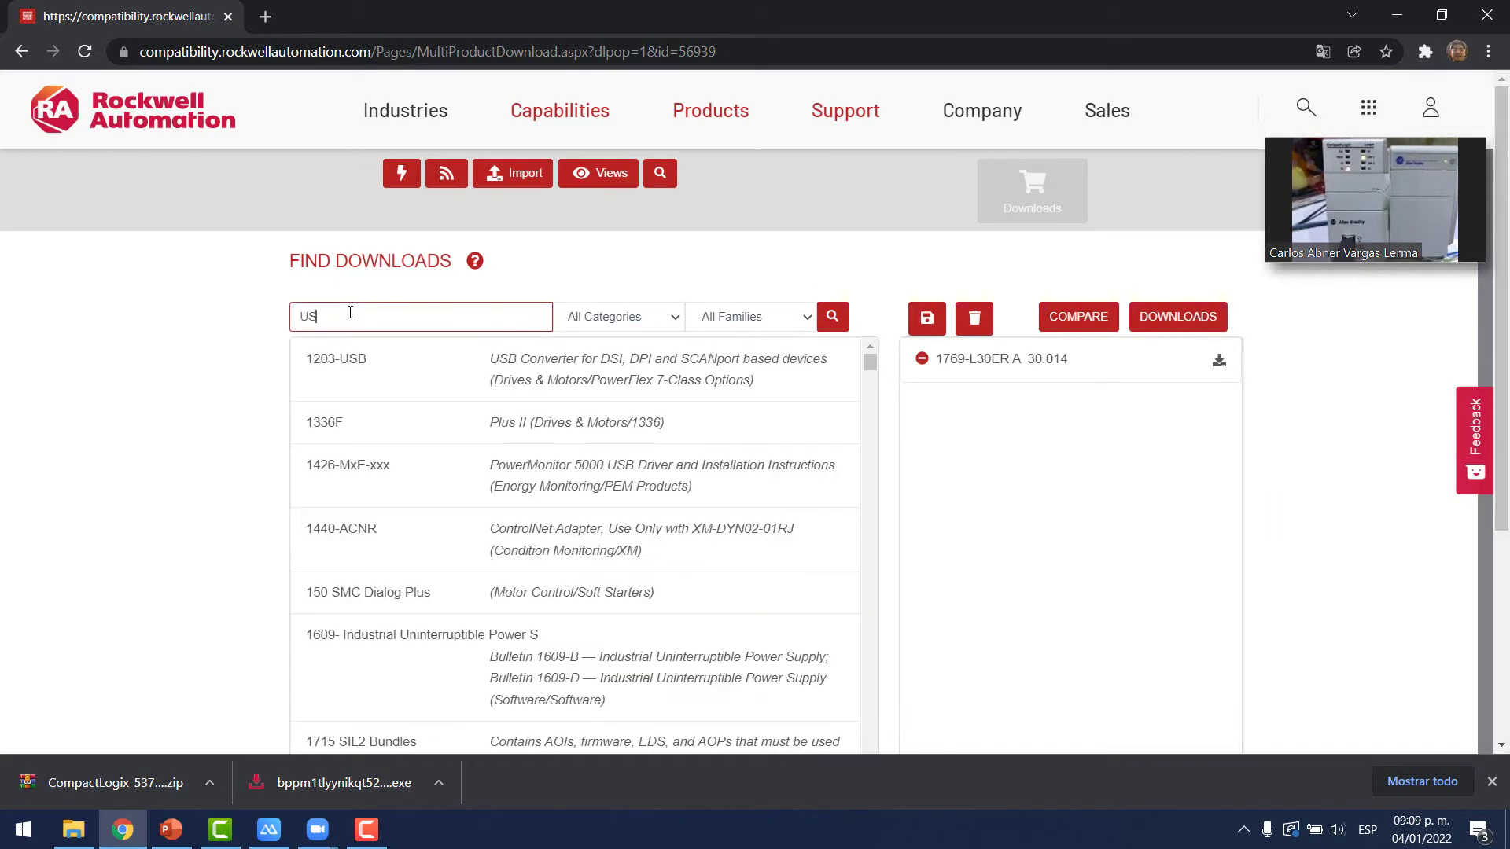
# - Add 1203-USB version 1.004 to the selected products and remove 1769-L30ER from them
pyautogui.click(361, 378)
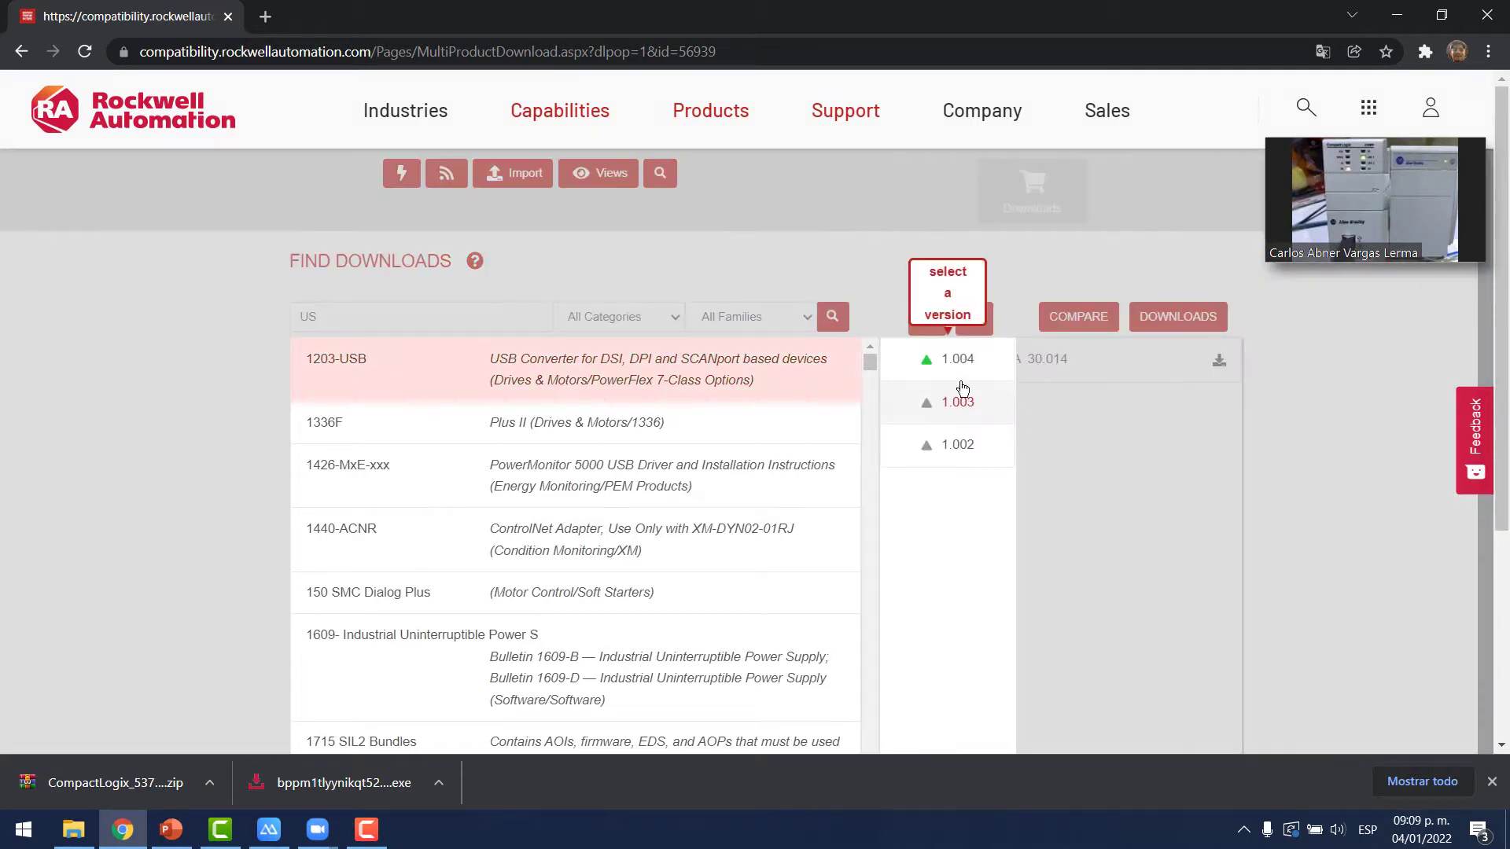
pyautogui.click(958, 360)
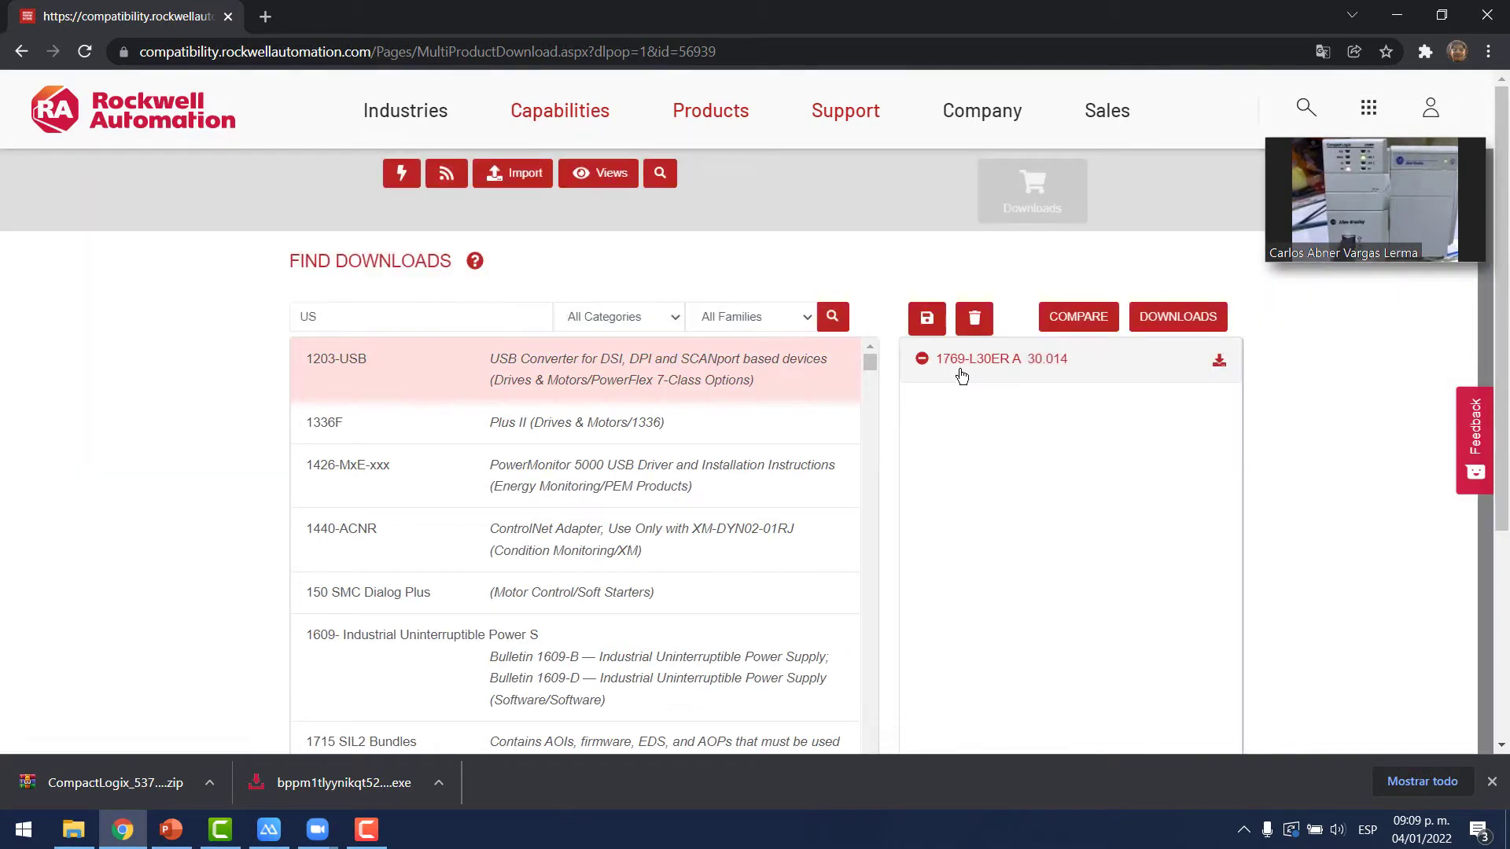
pyautogui.click(922, 361)
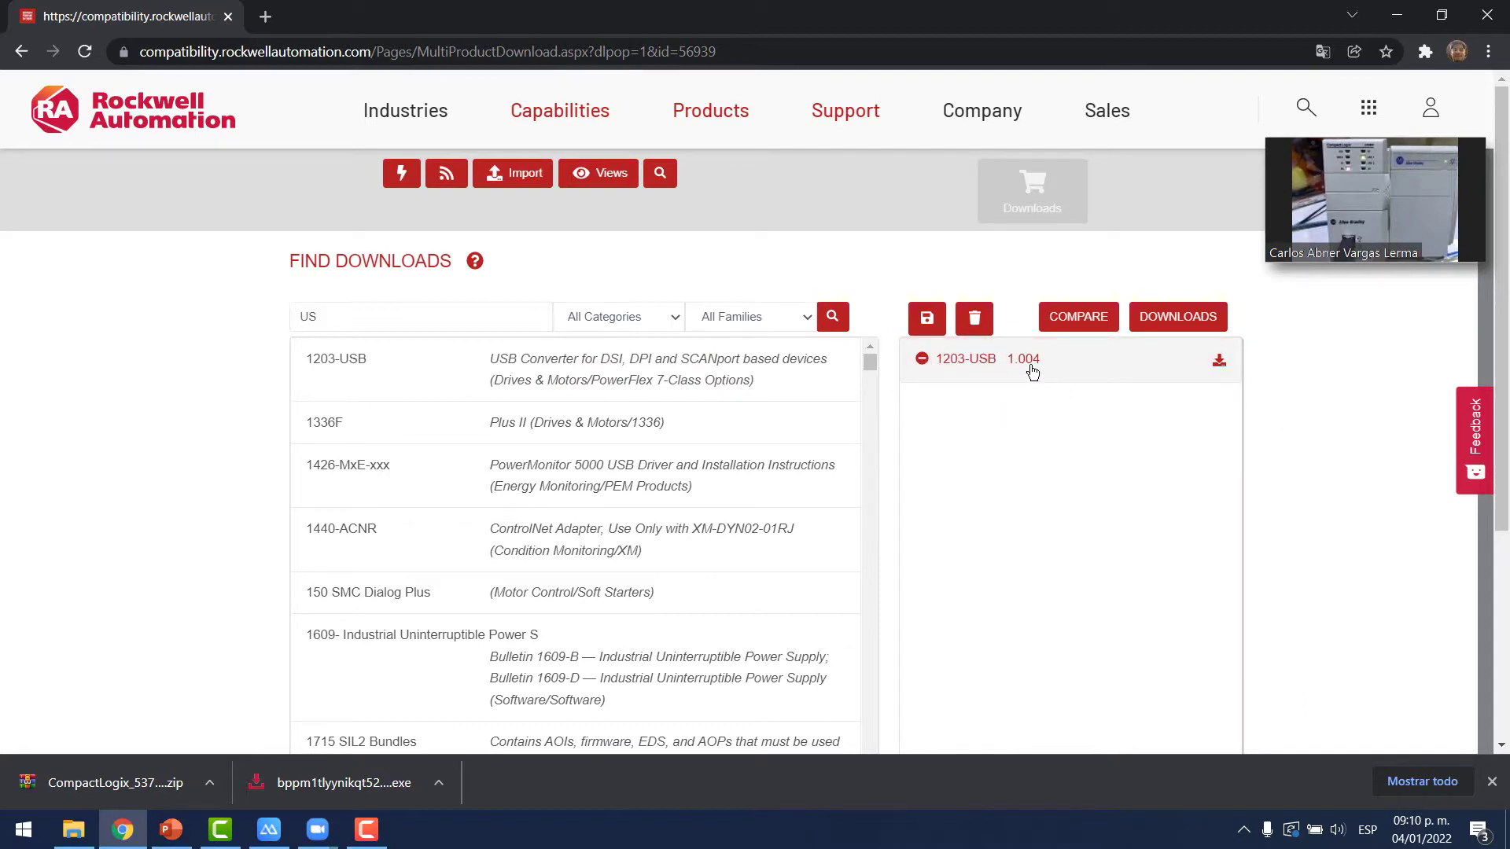
# - Search the product downloads for "STUDIO 5000"
pyautogui.doubleClick(510, 317)
pyautogui.write('STUDIO')
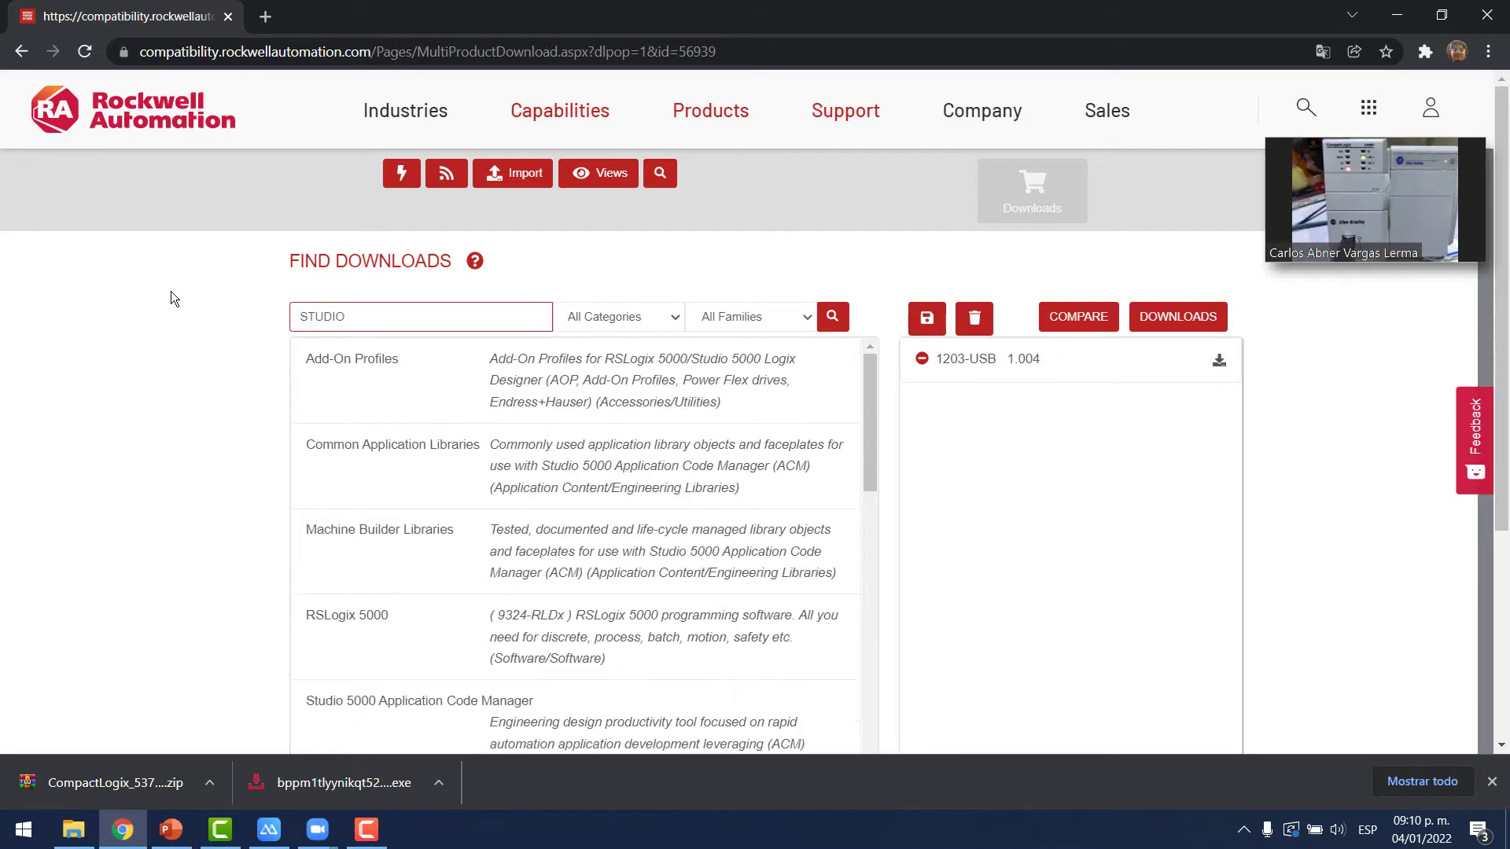
pyautogui.write('500')
pyautogui.press('BackSpace')
pyautogui.press('BackSpace')
pyautogui.press('BackSpace')
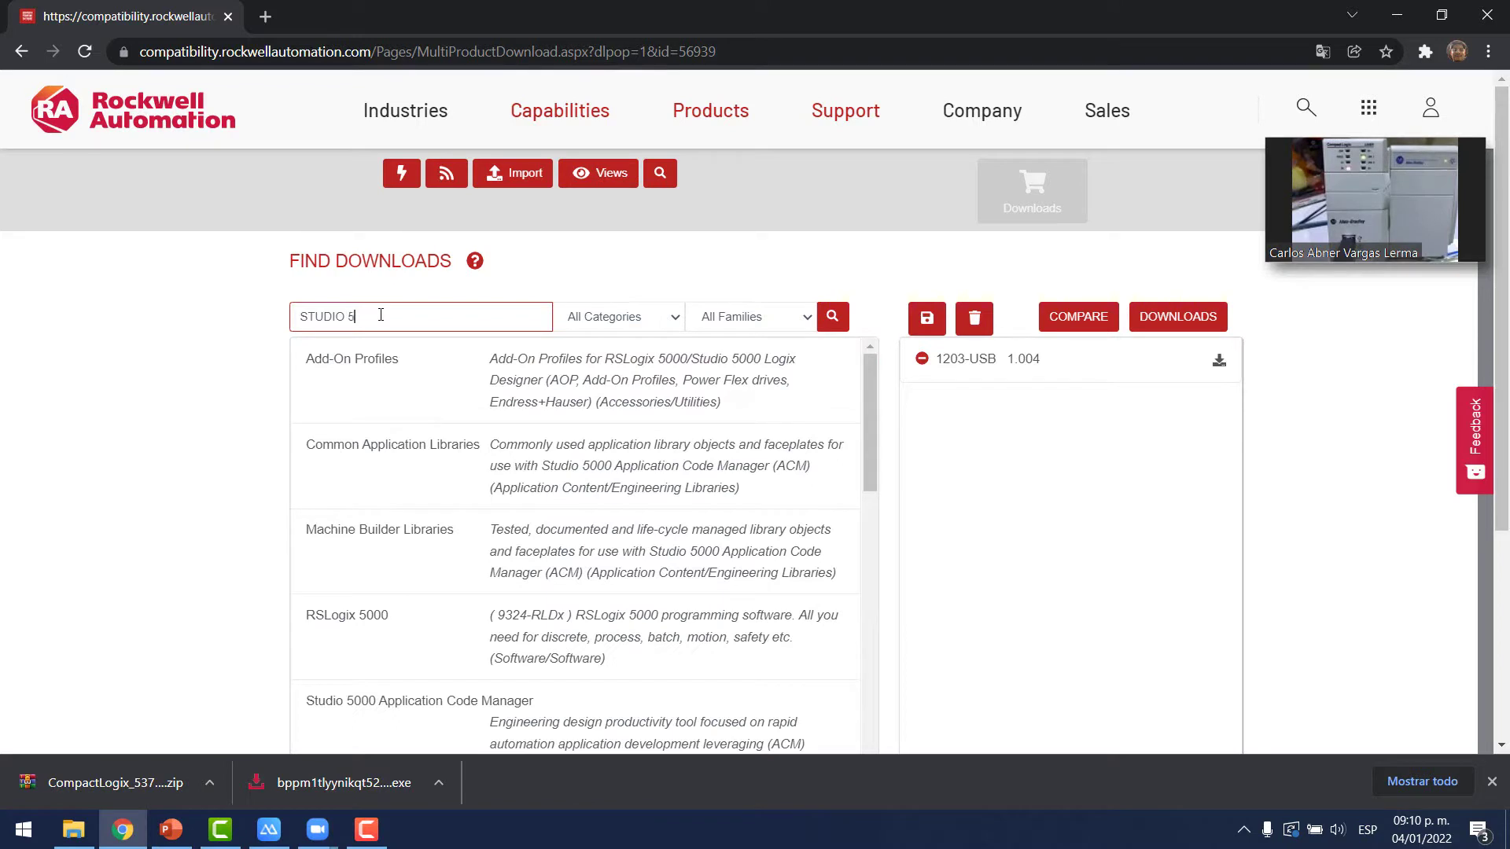
pyautogui.write('5000')
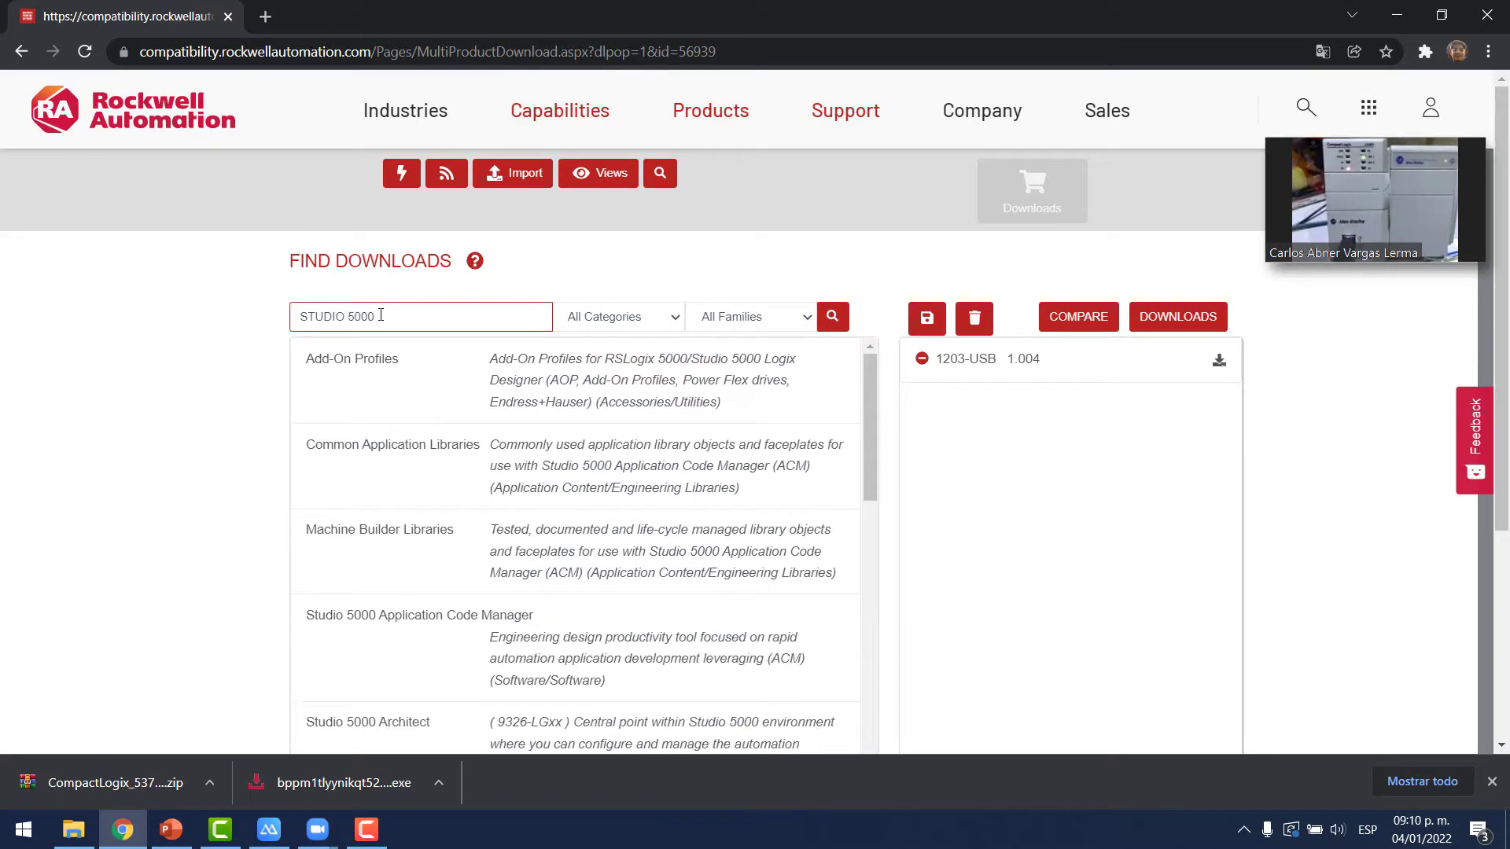
# - Examine the versions available for Studio 5000 Logix Designer, then leave the version selection without choosing one
pyautogui.scroll(-5, 591, 497)
pyautogui.click(424, 565)
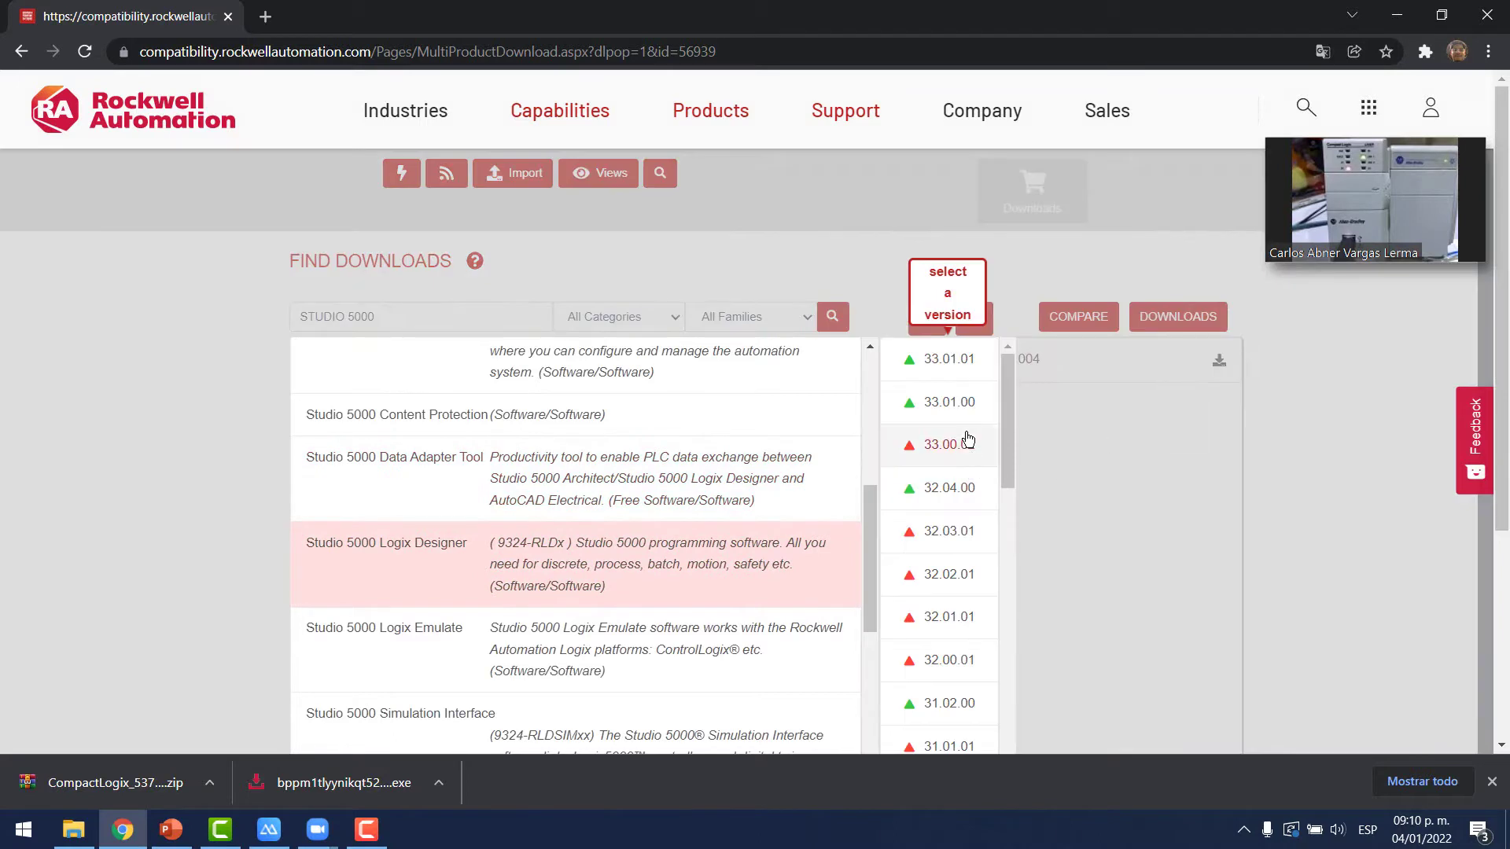
pyautogui.scroll(-5, 962, 440)
pyautogui.scroll(5, 956, 511)
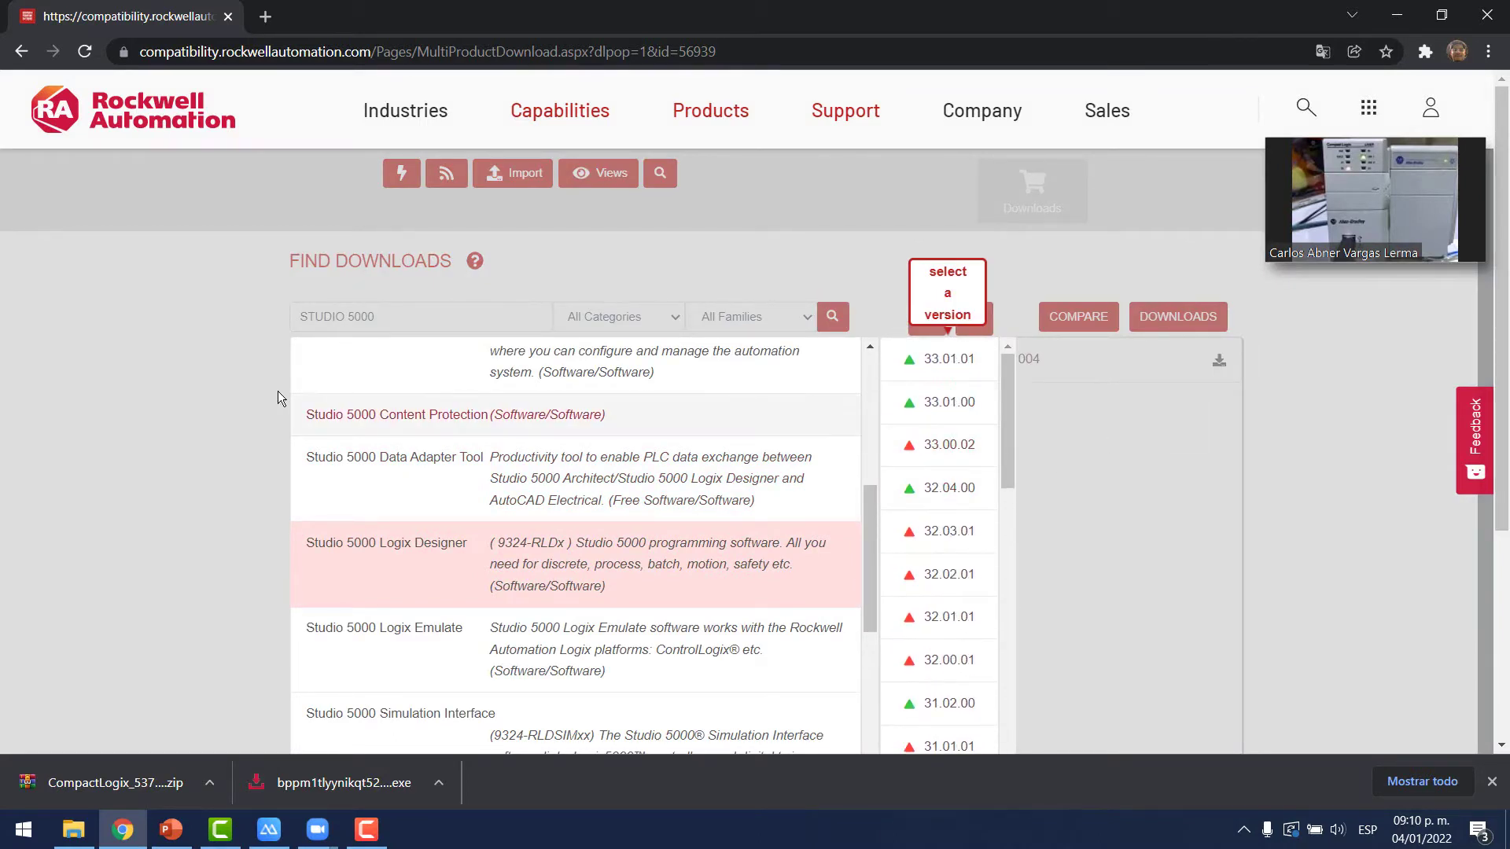
pyautogui.click(304, 389)
pyautogui.click(357, 351)
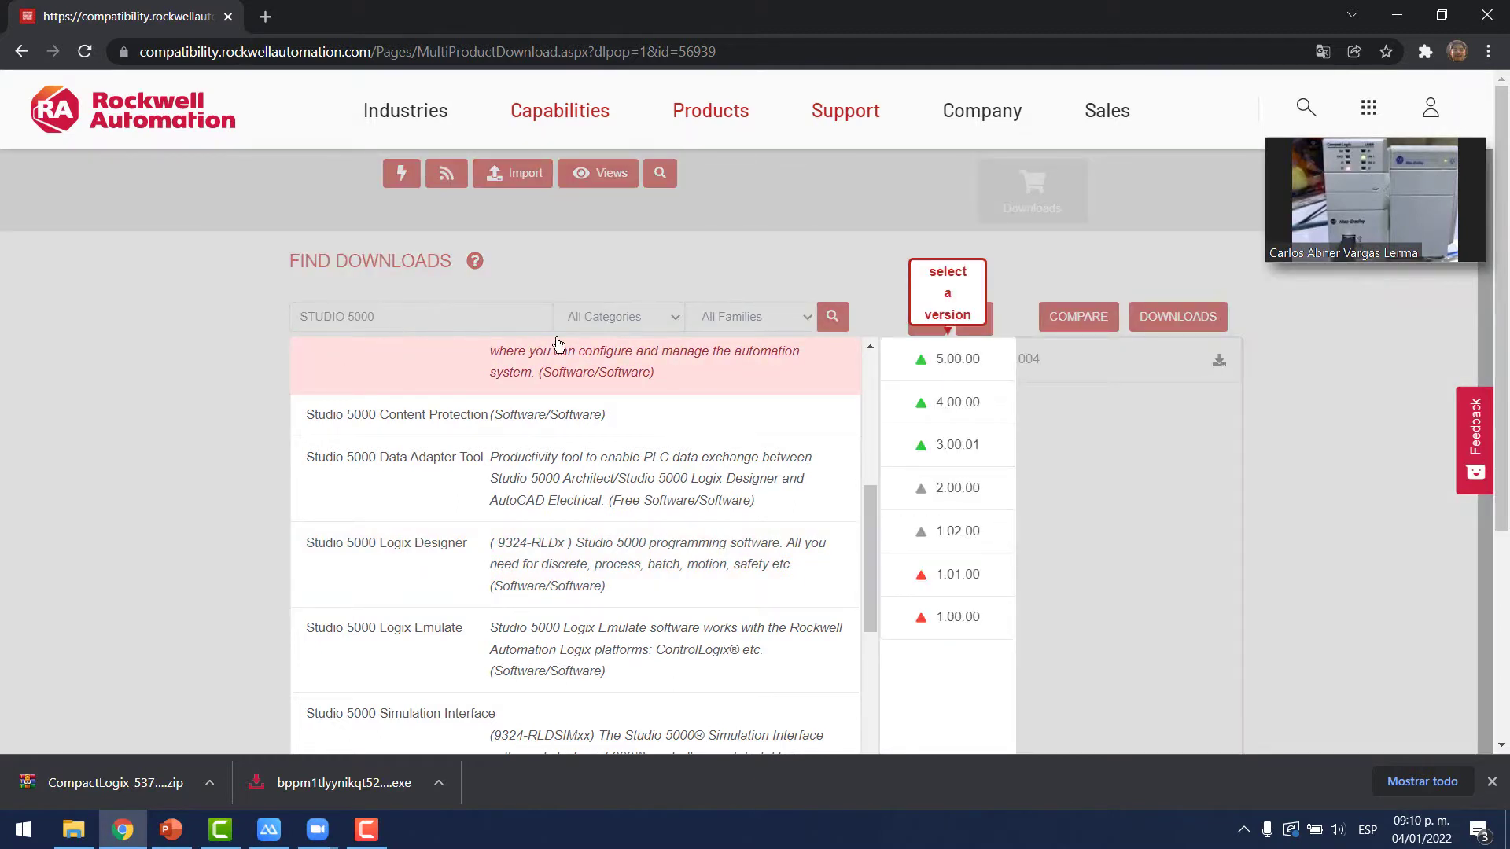
pyautogui.click(468, 313)
# - Search for "CONTROLFLASH" and add ControlFLASH version 15.06.00 to the selected products
pyautogui.moveTo(411, 323); pyautogui.dragTo(267, 318)
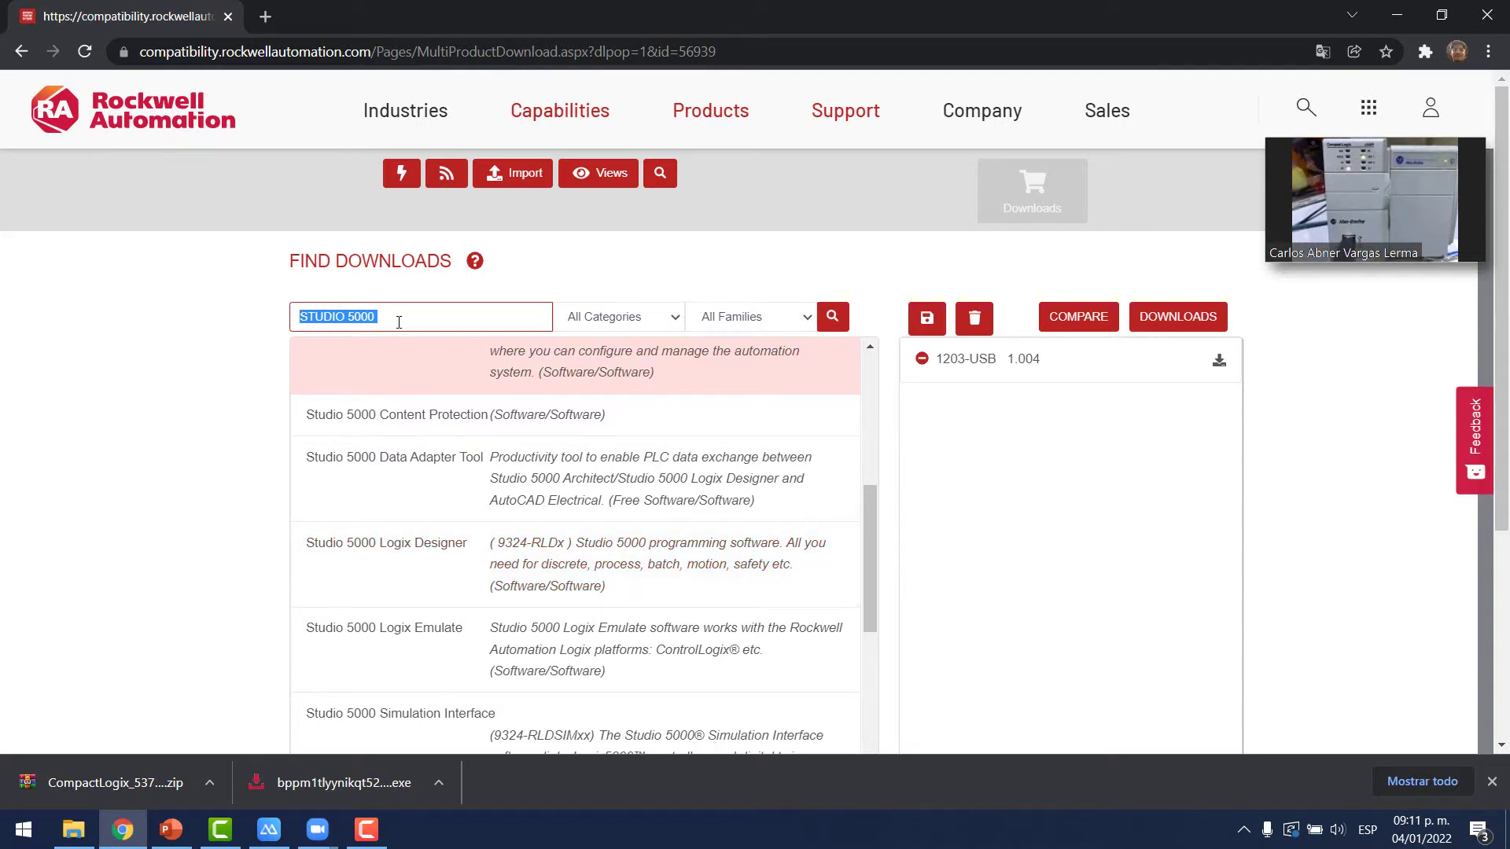
pyautogui.write('CONTROL FLASH')
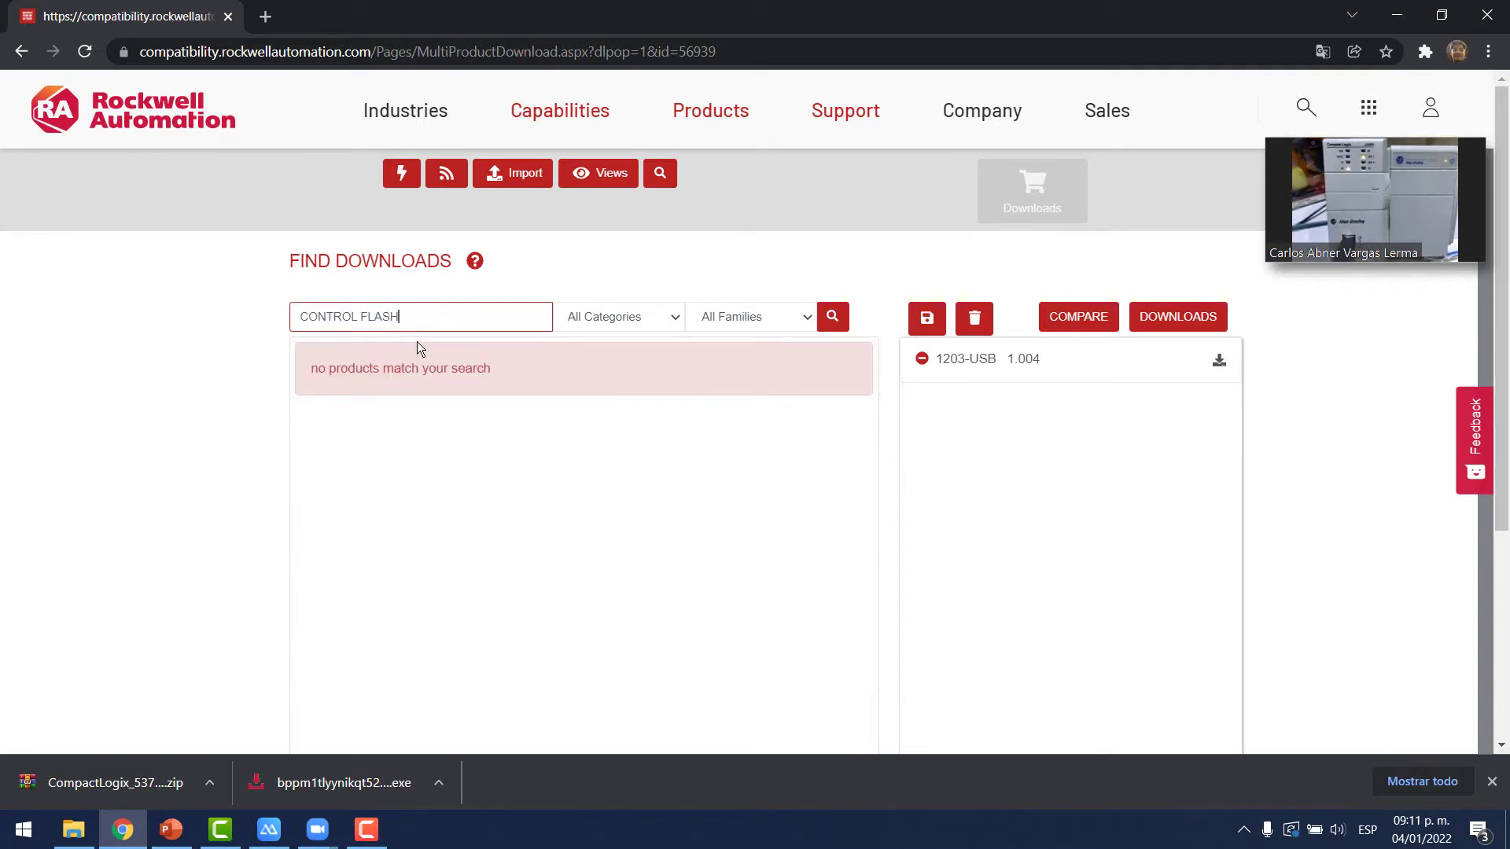
pyautogui.click(362, 316)
pyautogui.press('BackSpace')
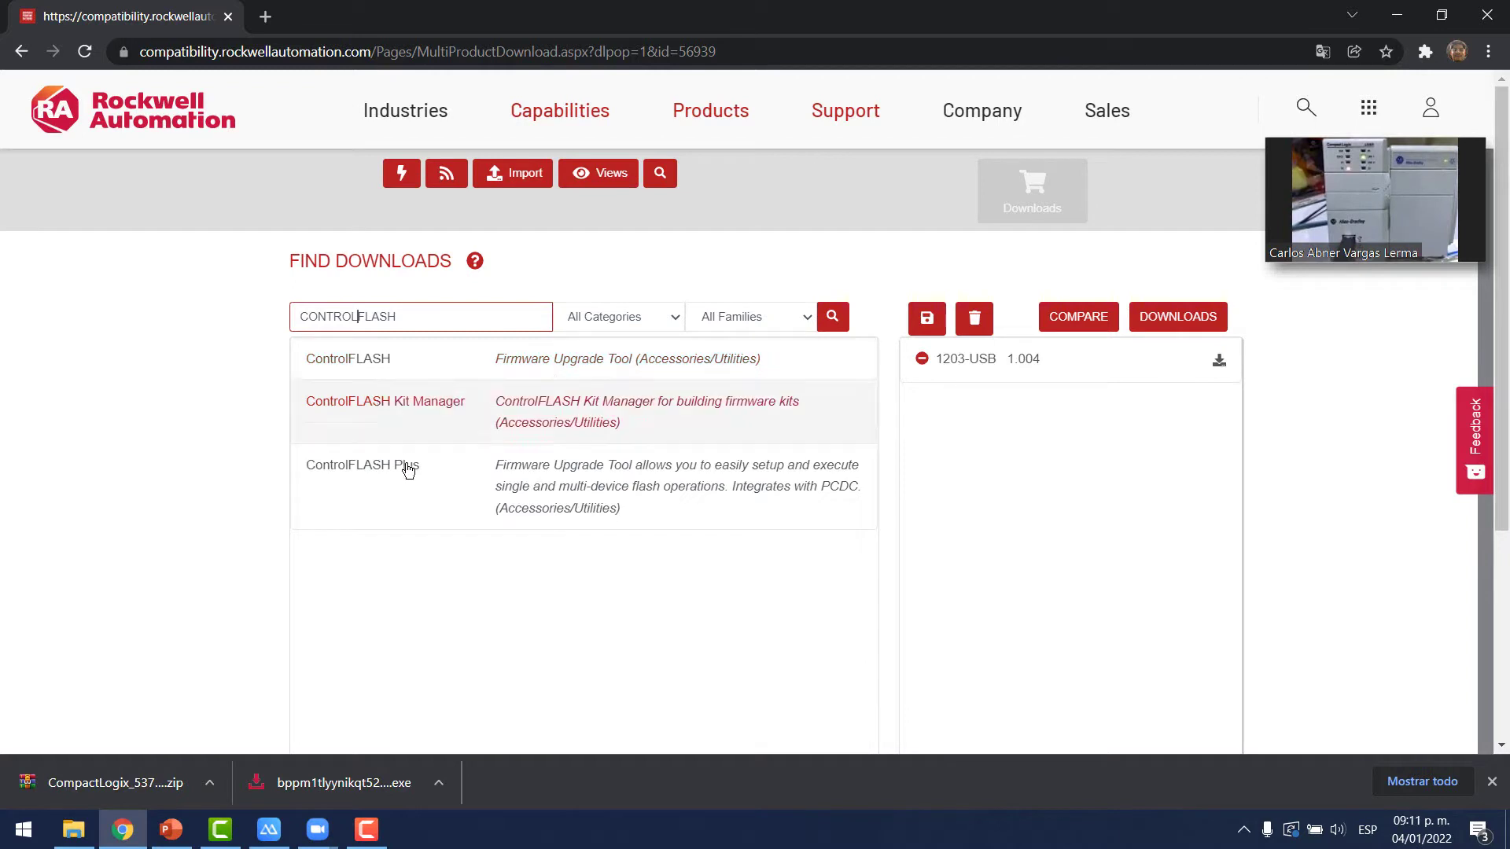
pyautogui.click(408, 366)
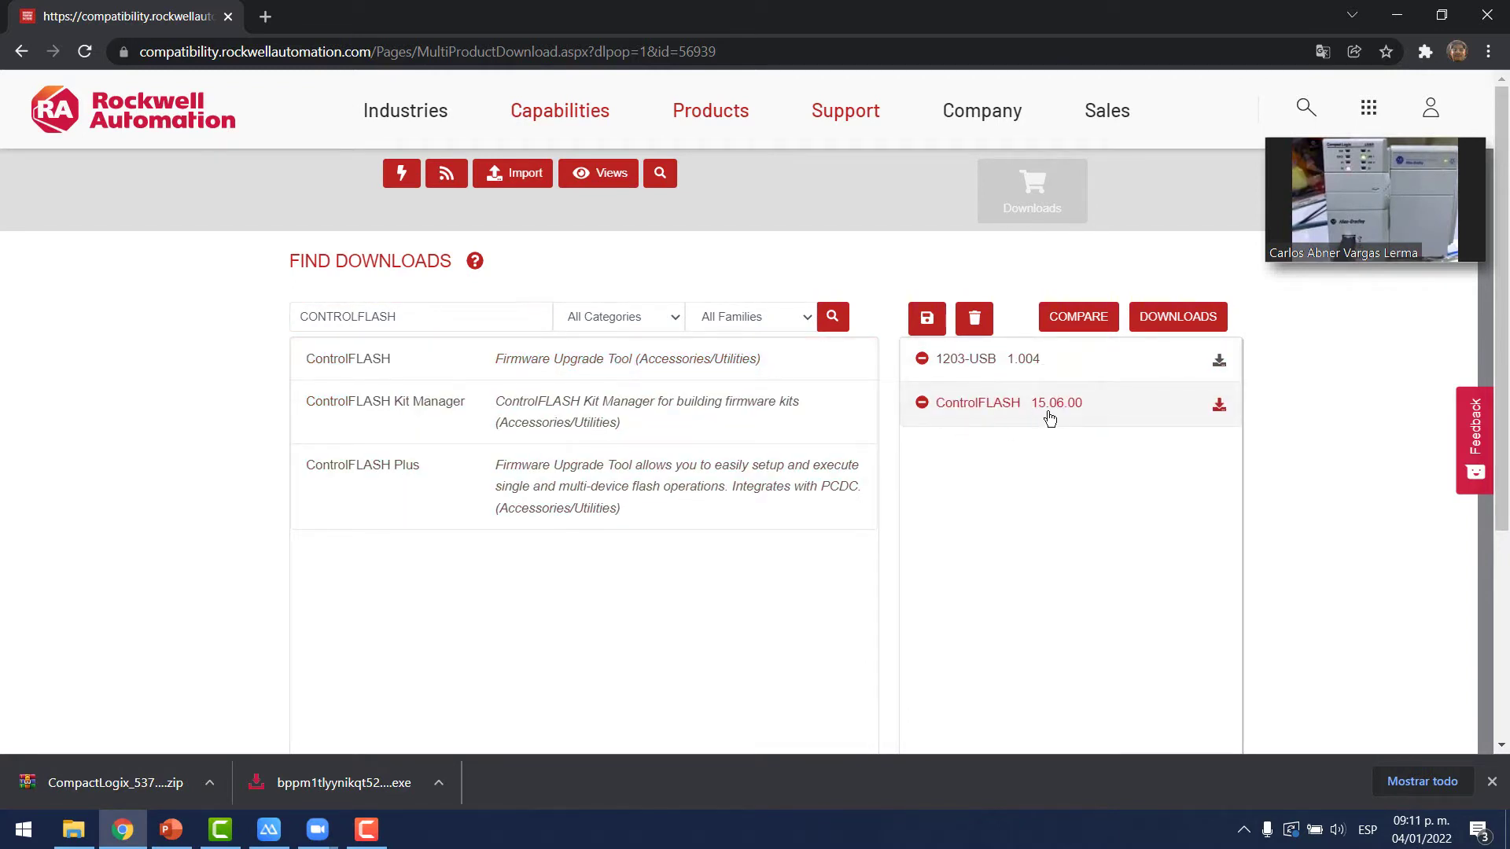
# - Search the product downloads for "BOOTP"
pyautogui.doubleClick(428, 317)
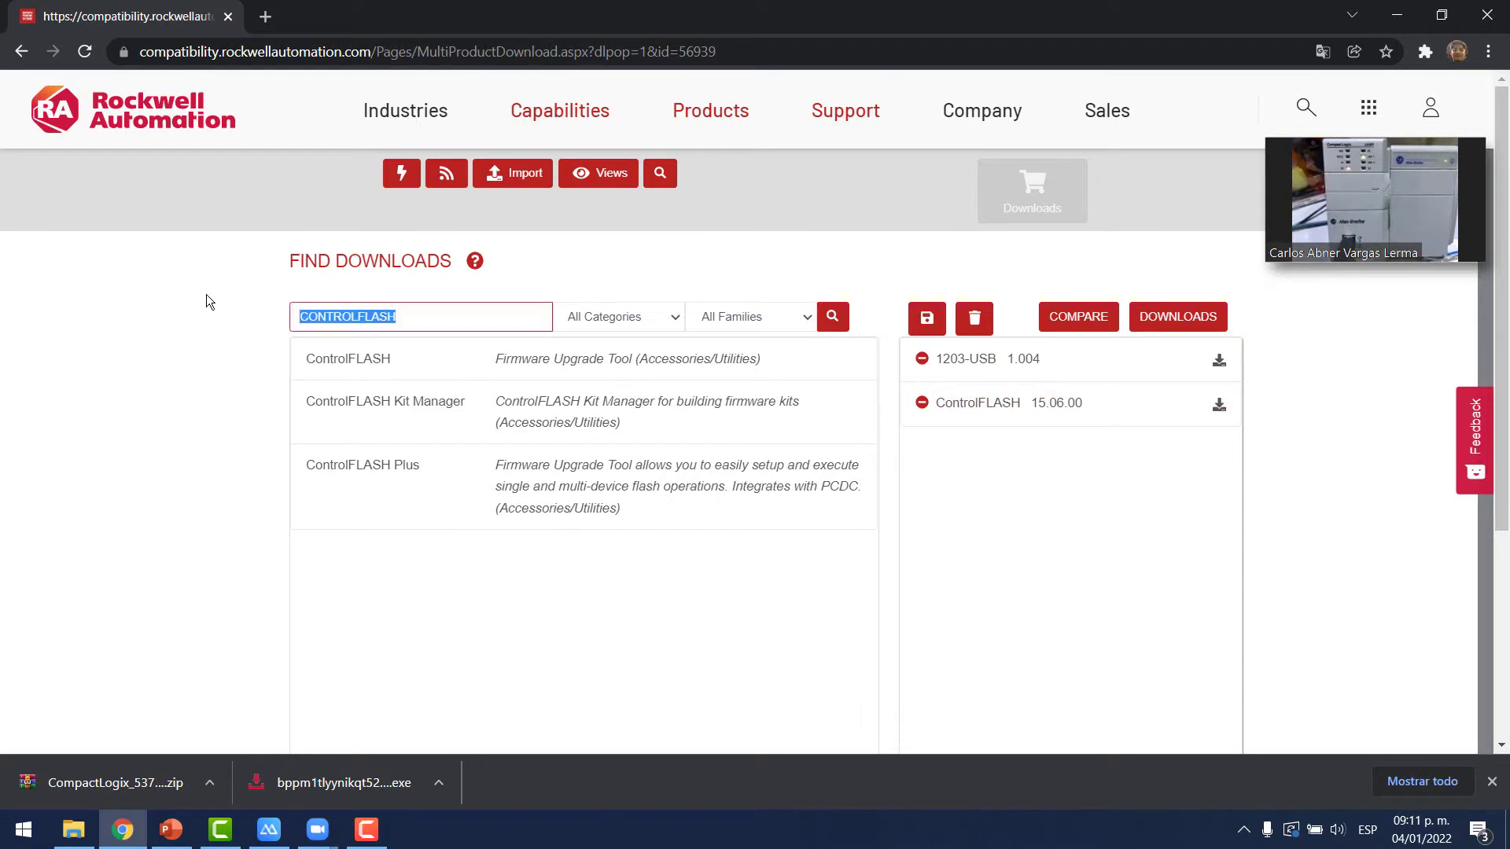
pyautogui.write('BOOTP')
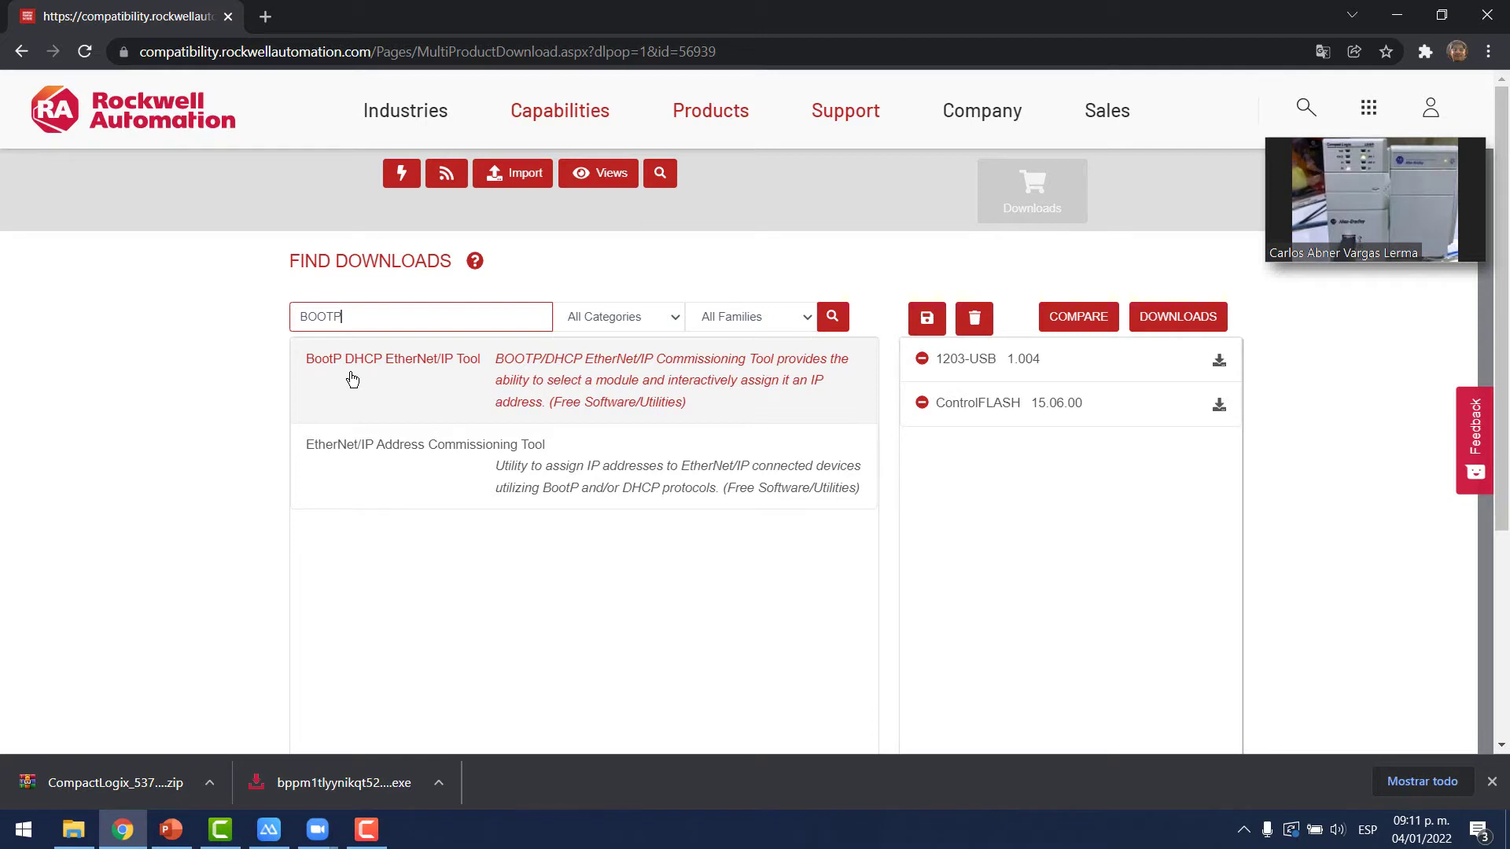
# - Minimize the open windows, launch BootP-DHCP Tool and choose Realtek PCIe FE Family Controller as its network interface
pyautogui.click(1396, 17)
pyautogui.click(1393, 12)
pyautogui.click(22, 832)
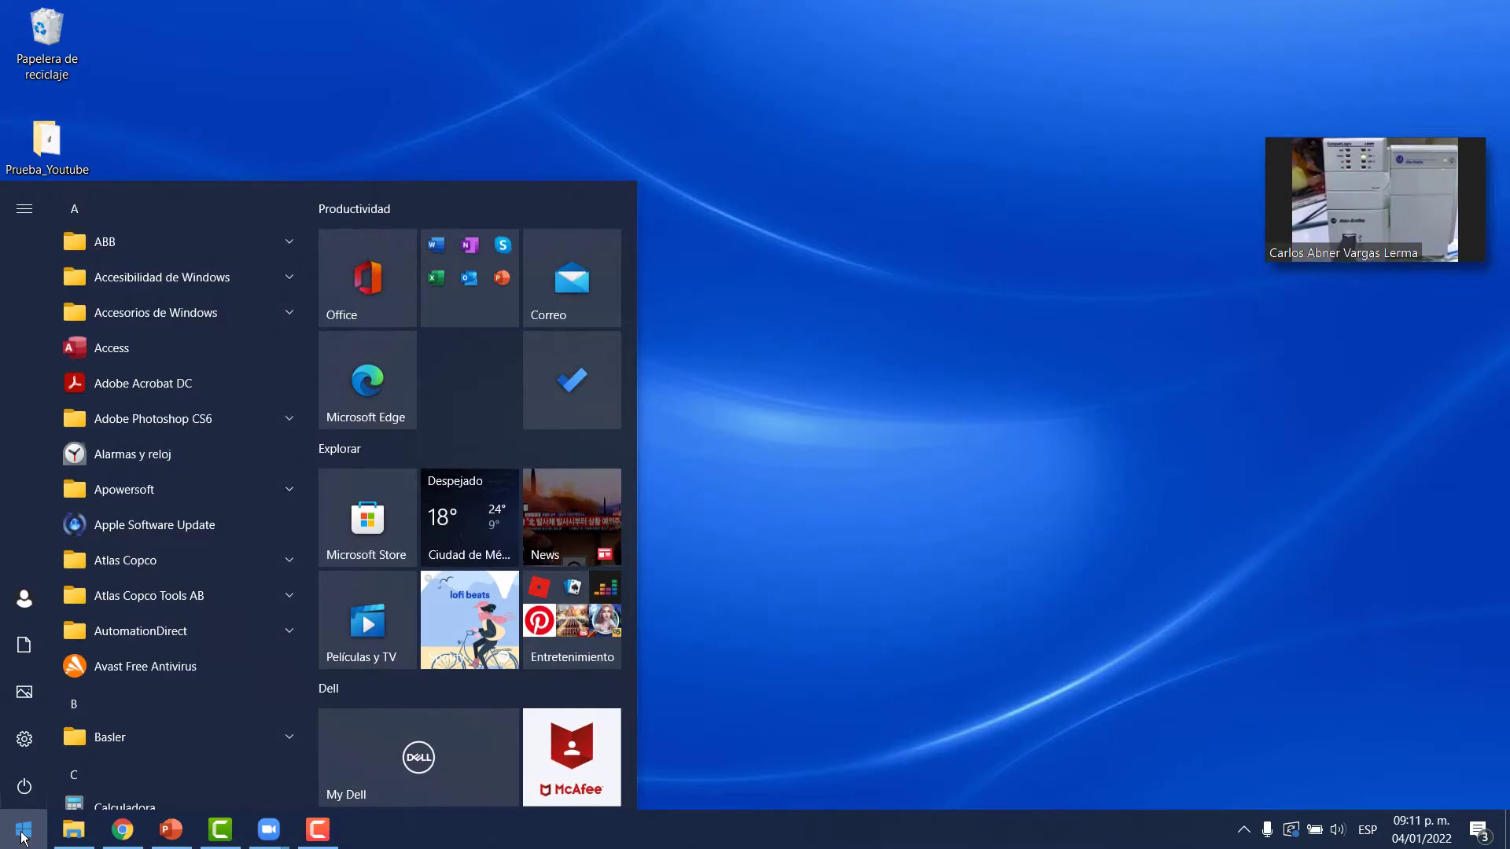
pyautogui.write('BOOT')
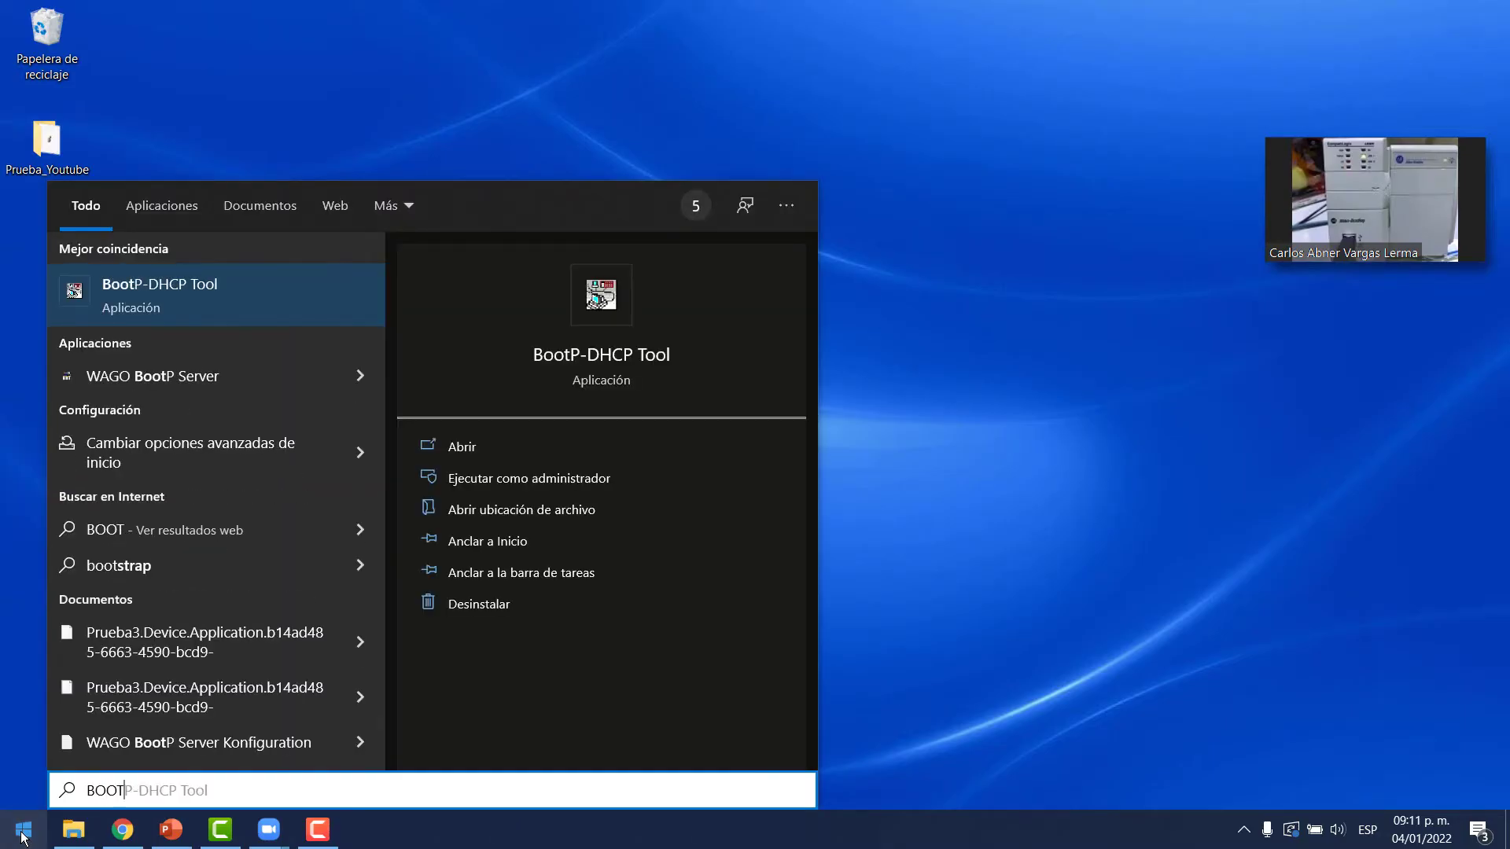
pyautogui.press('Return')
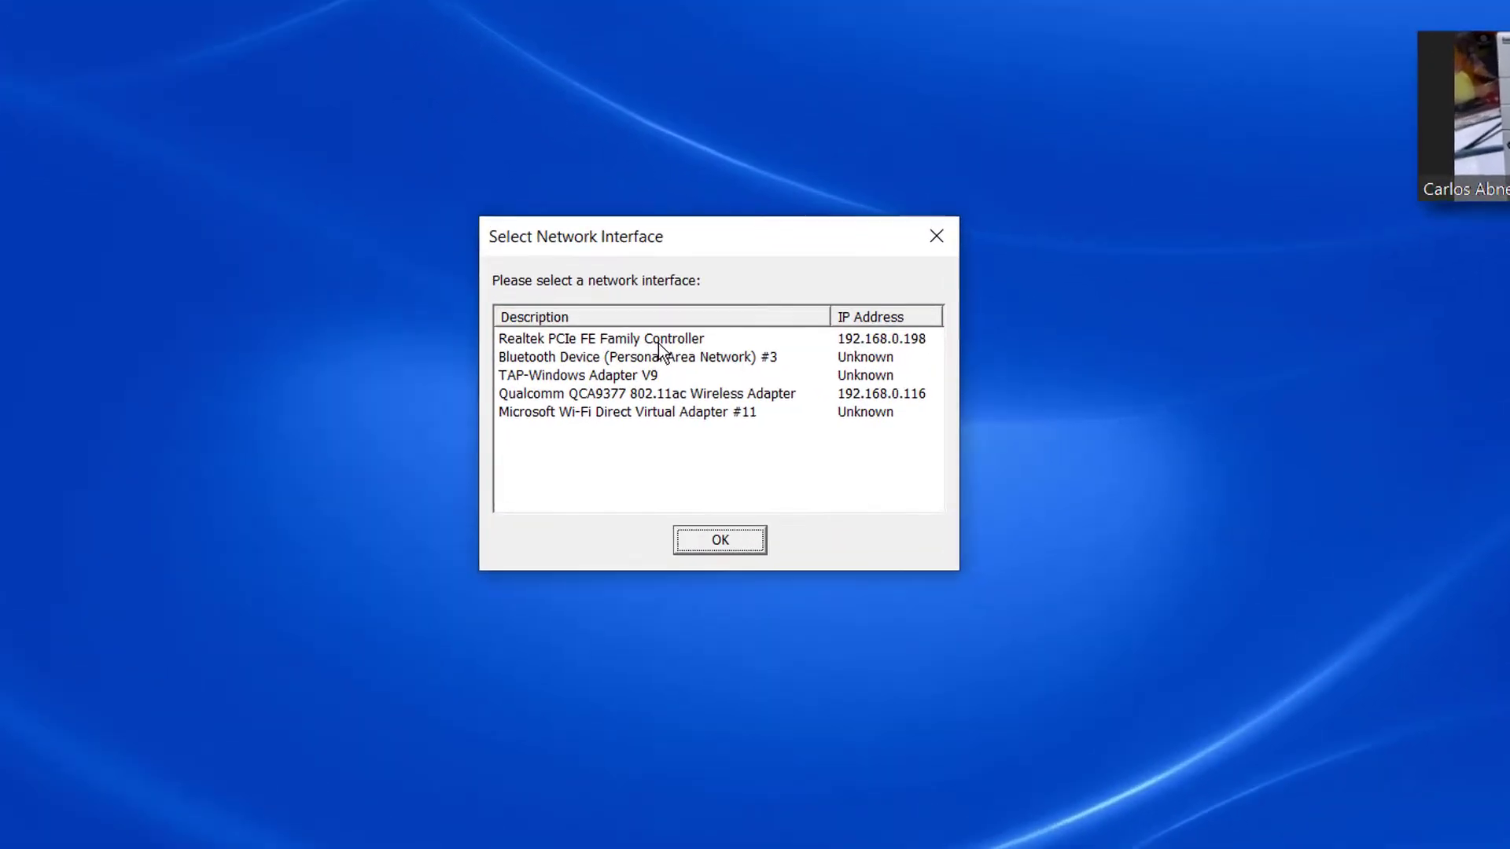
pyautogui.click(713, 363)
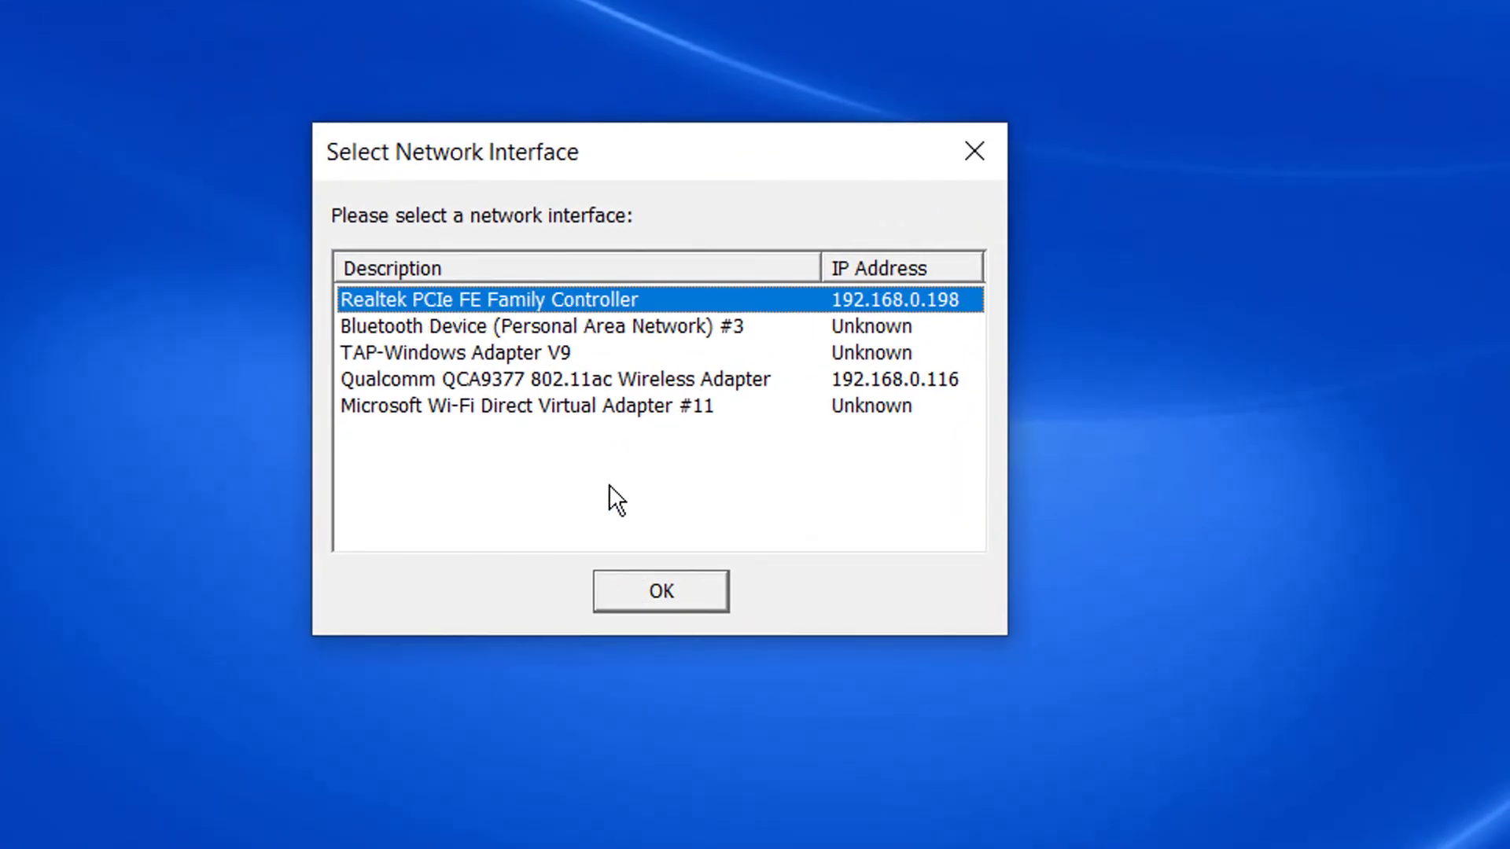
pyautogui.click(654, 594)
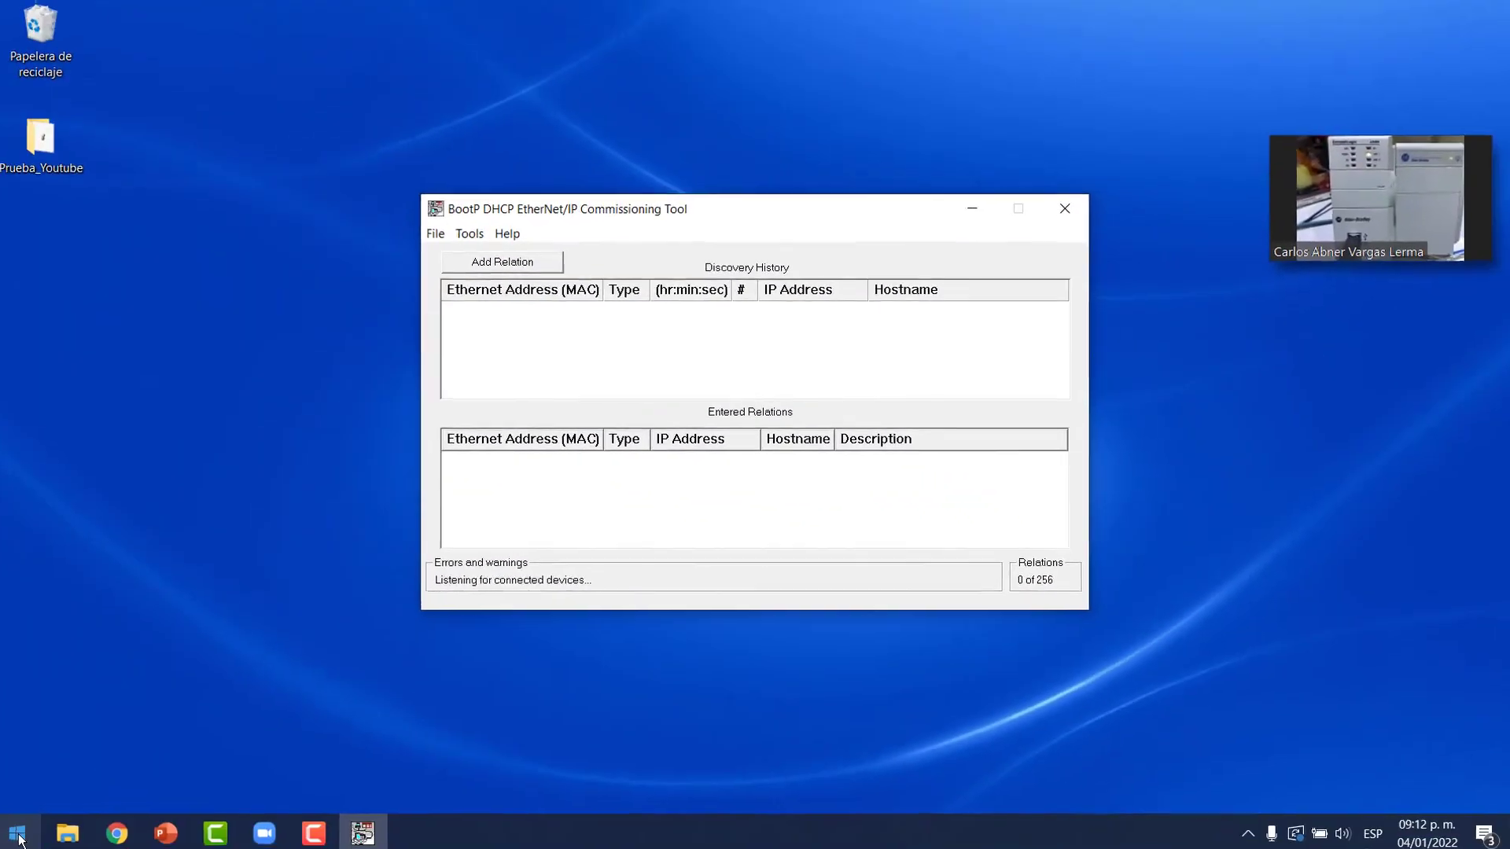
# - Open the Windows Defender Firewall page in Control Panel to examine the private and public network status, then close it
pyautogui.click(24, 835)
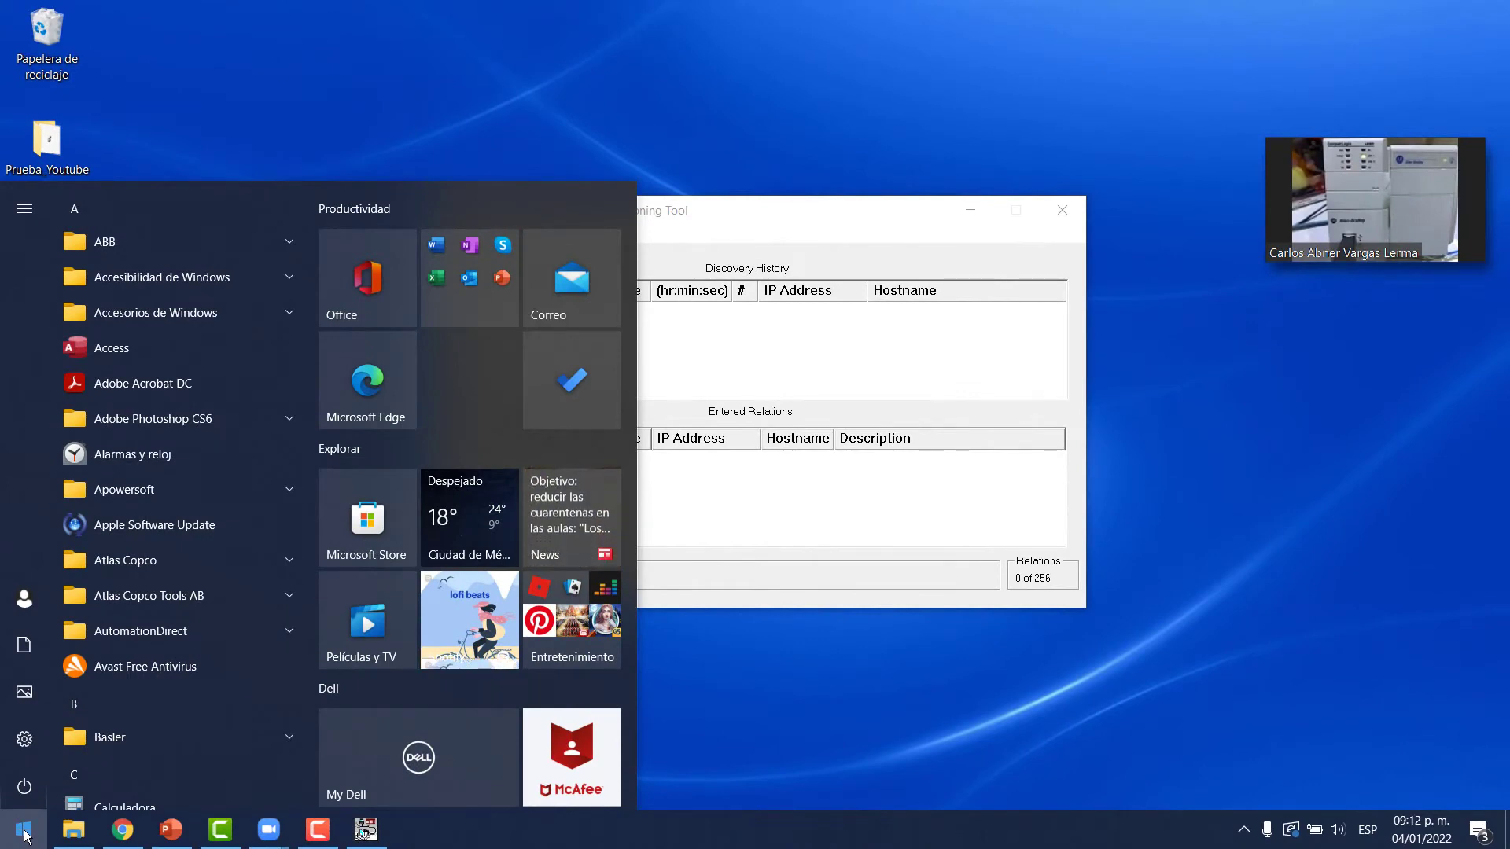
pyautogui.write('PANE')
pyautogui.press('Return')
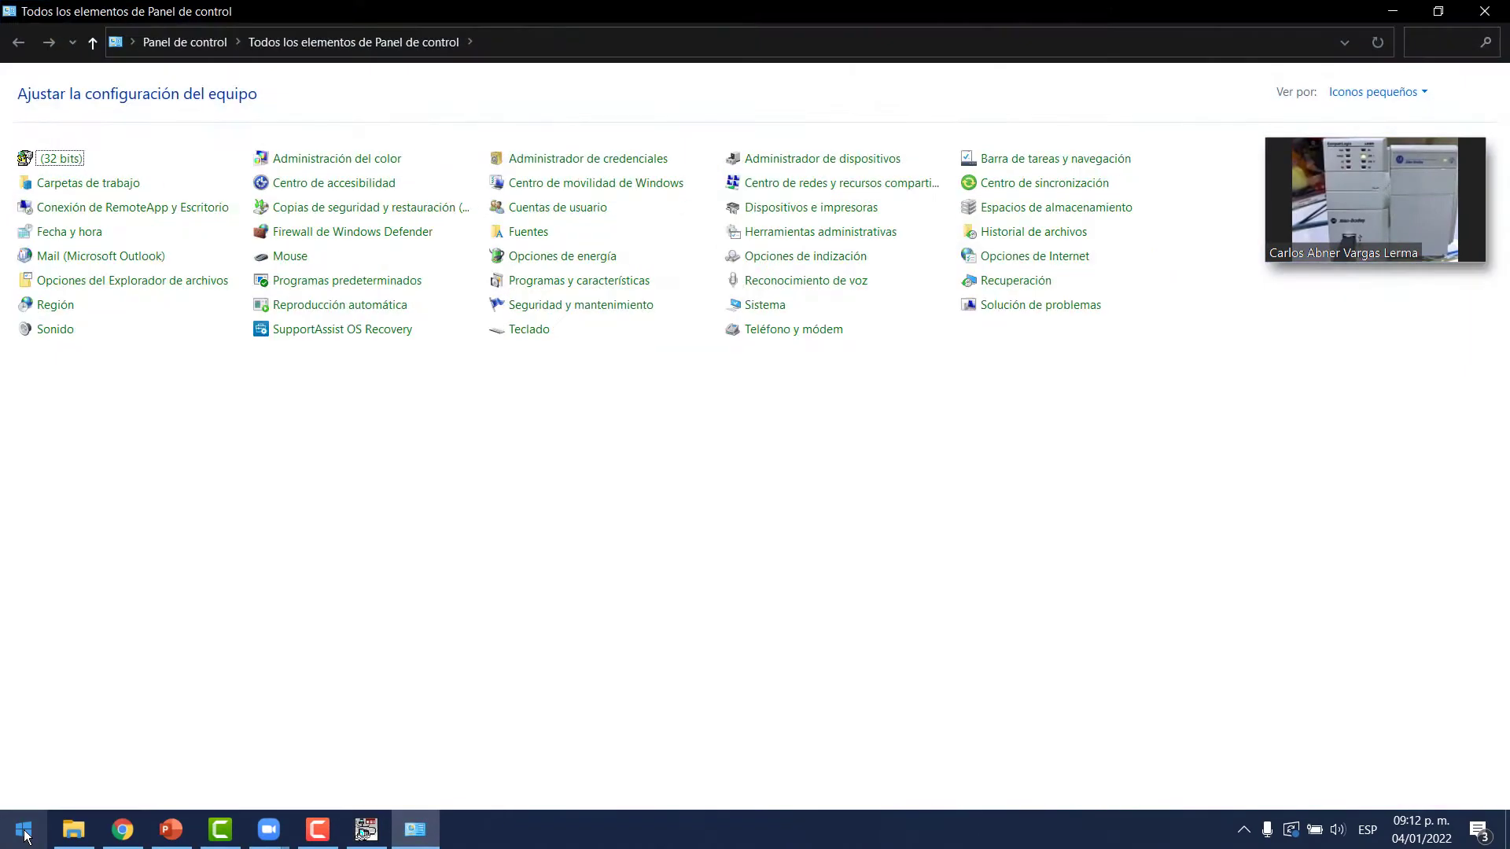
pyautogui.click(347, 233)
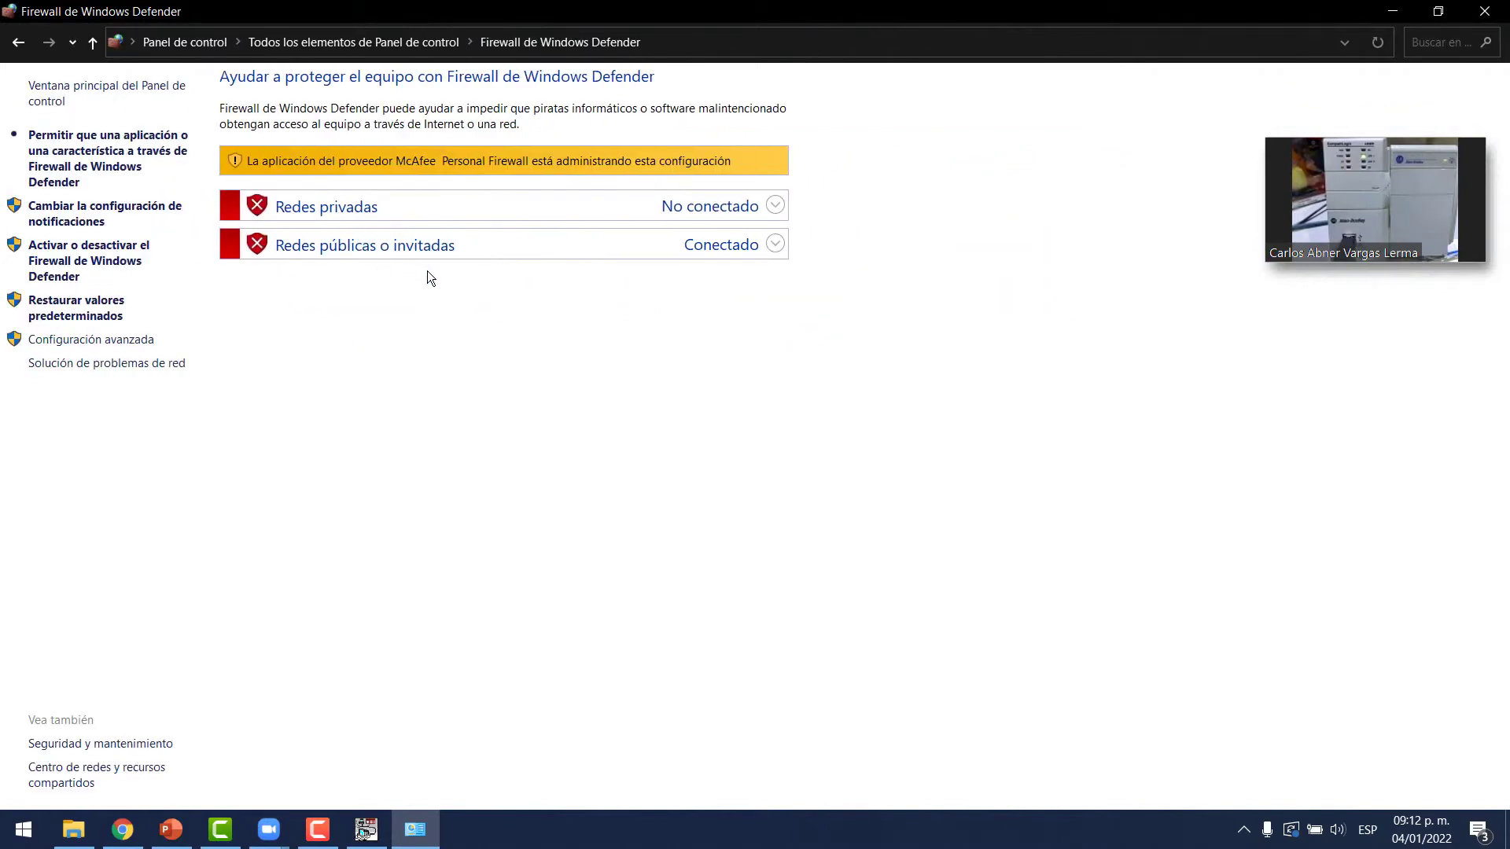
pyautogui.click(1483, 11)
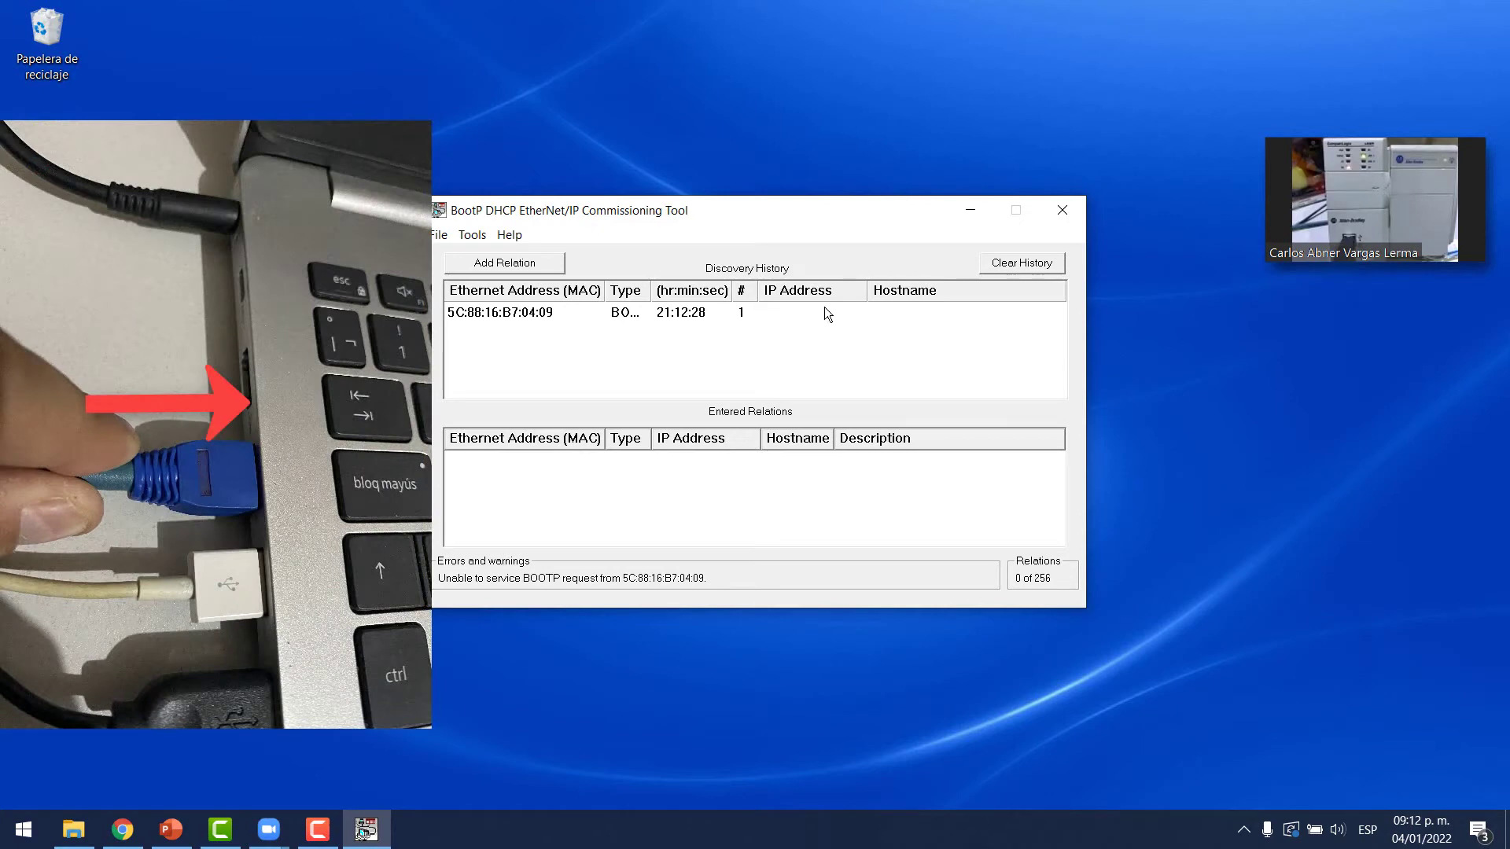
# - Compare the discovered MAC address with the label on the controller in the enlarged Zoom camera view, then minimize the meeting
pyautogui.click(552, 313)
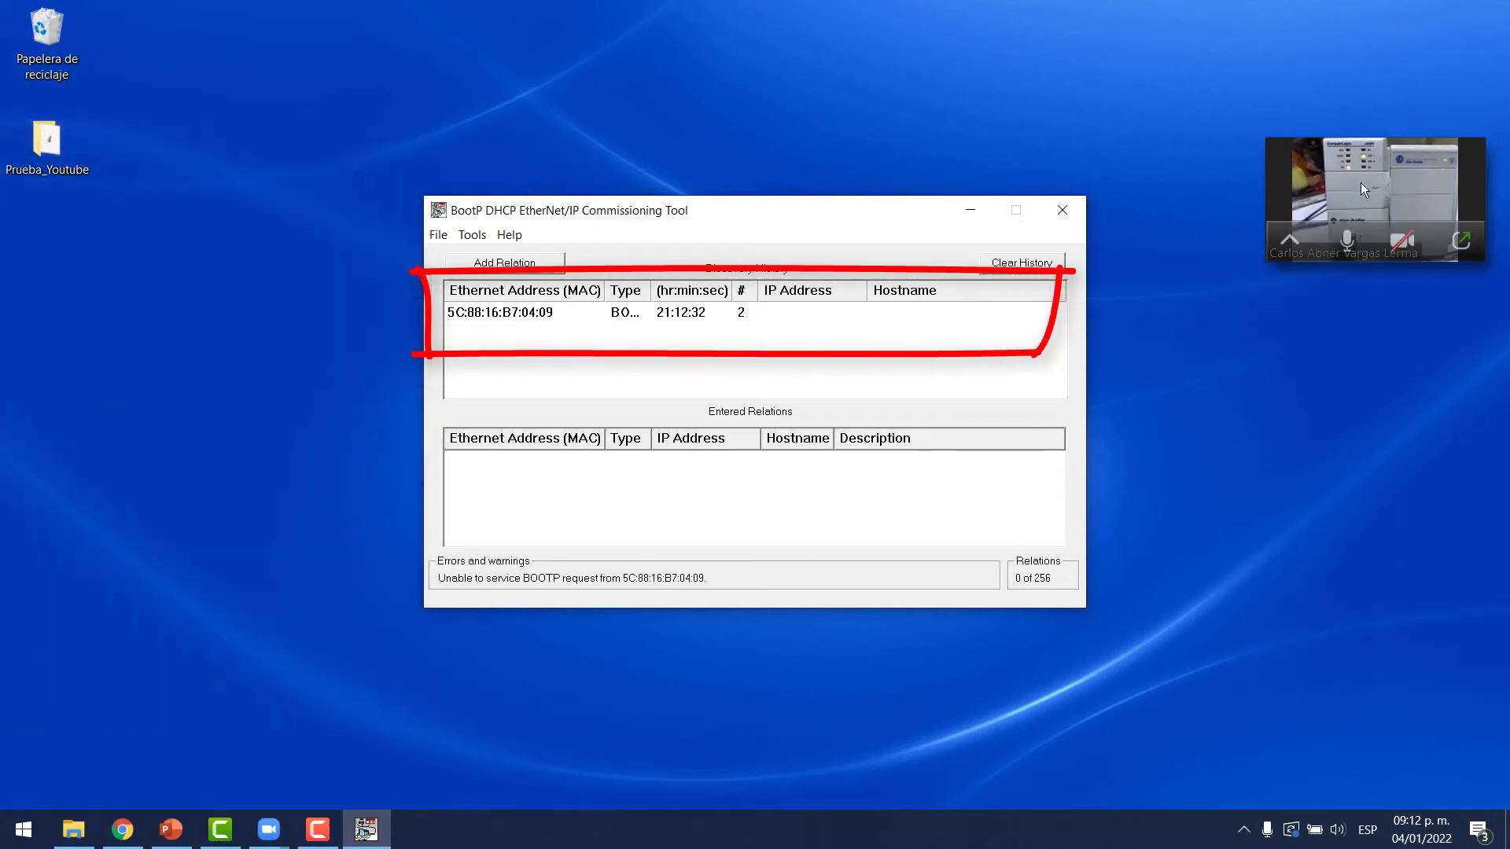
pyautogui.click(1464, 241)
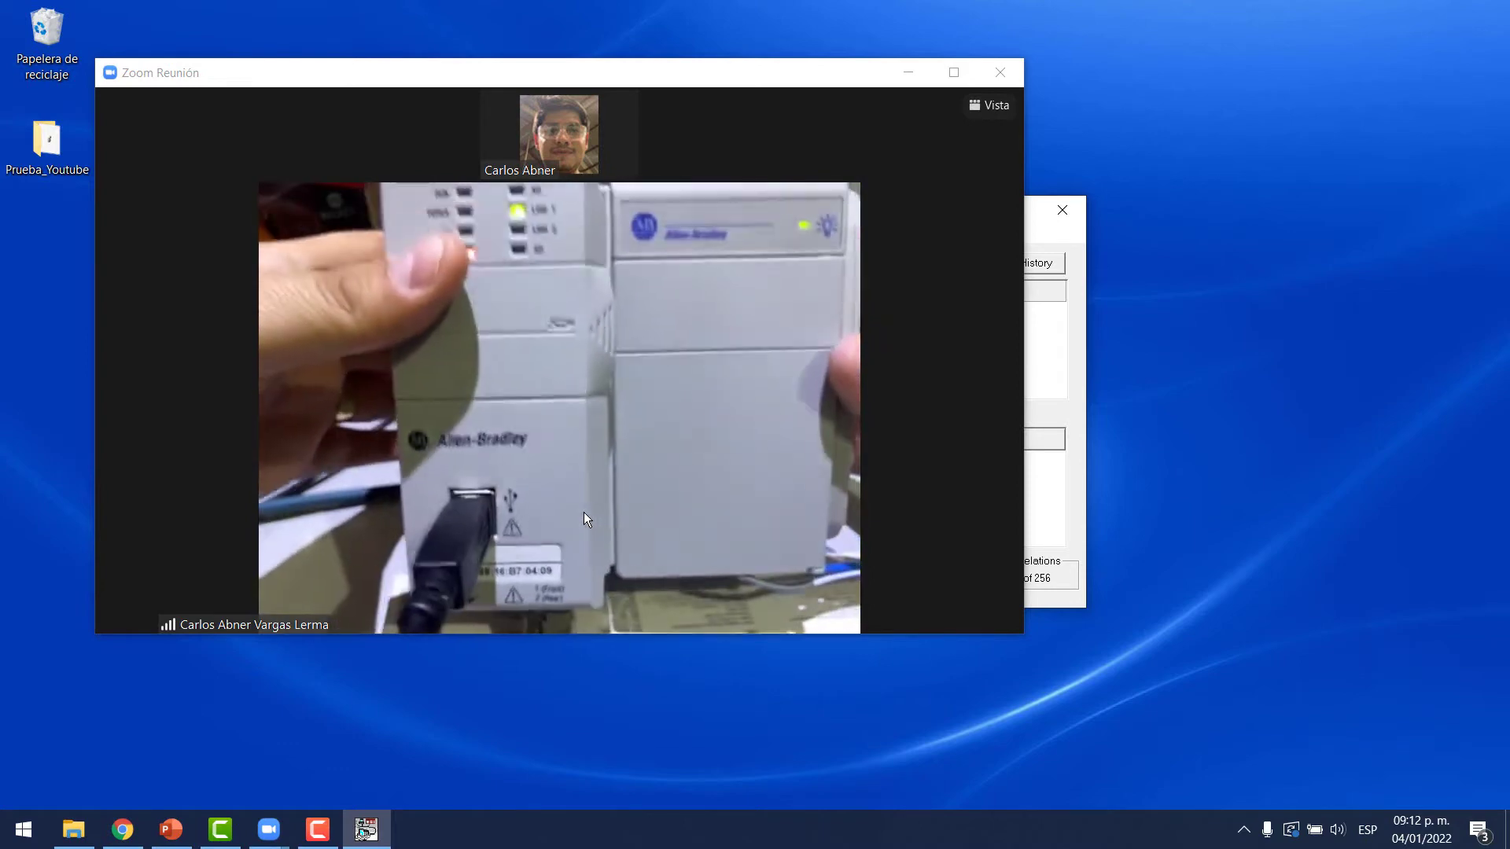
pyautogui.click(908, 73)
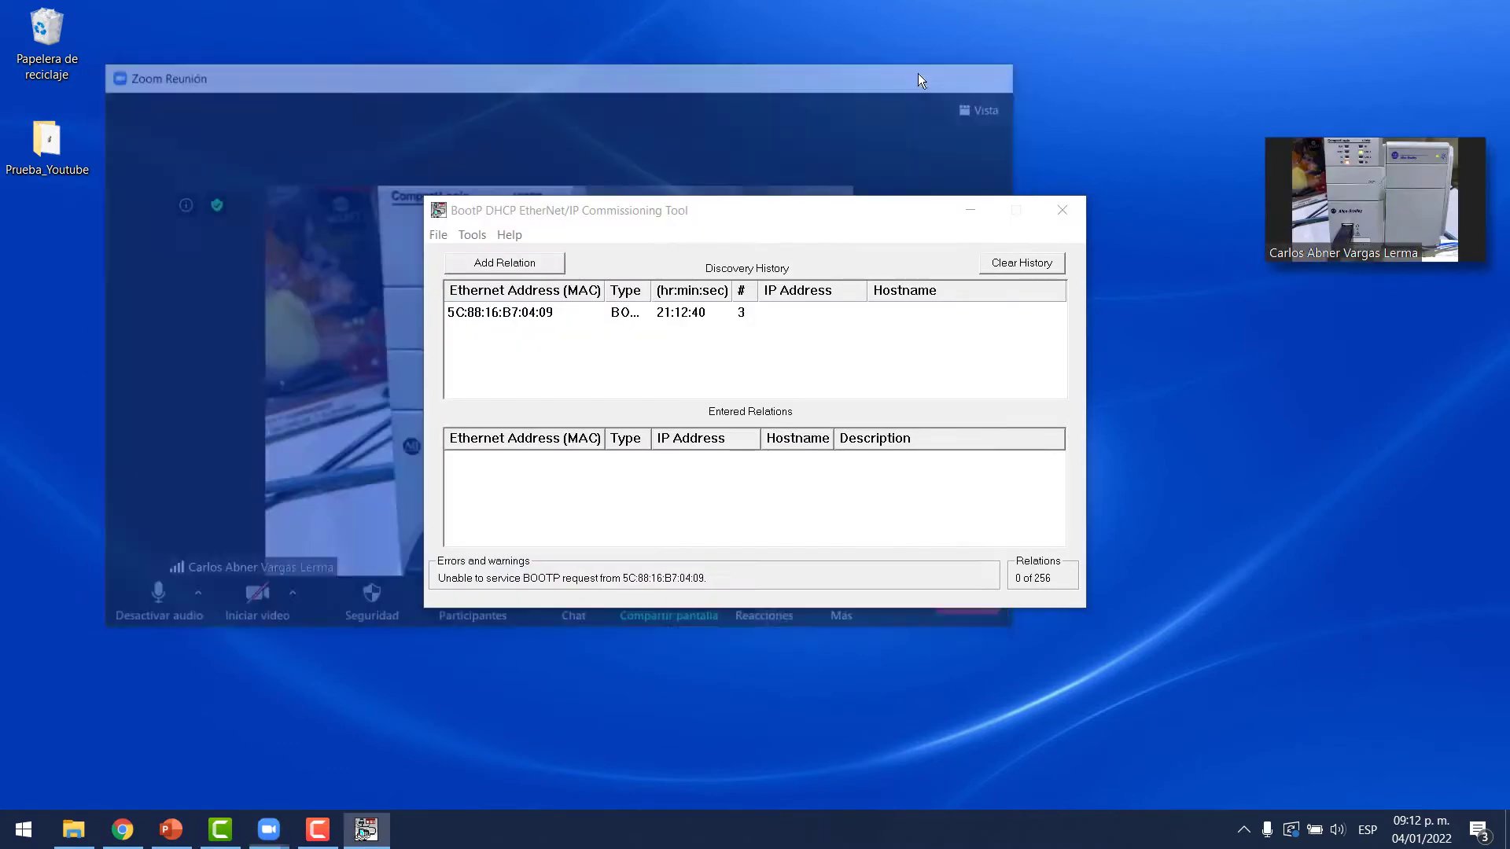
# - Create a relation for the discovered controller with client IP address 192.168.0.10 and select it in the entered relations
pyautogui.click(545, 314)
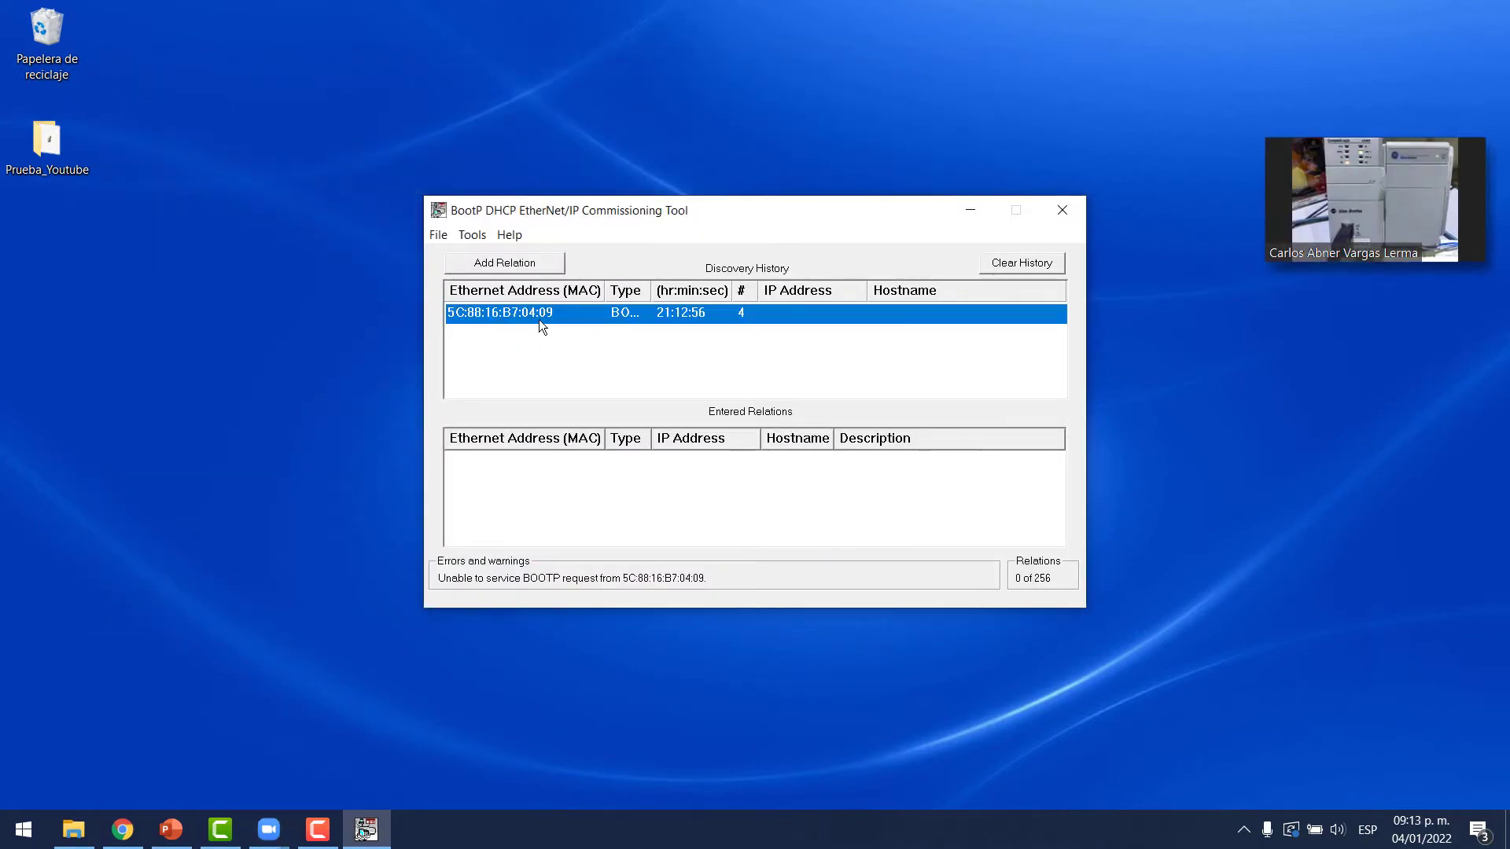
pyautogui.doubleClick(544, 313)
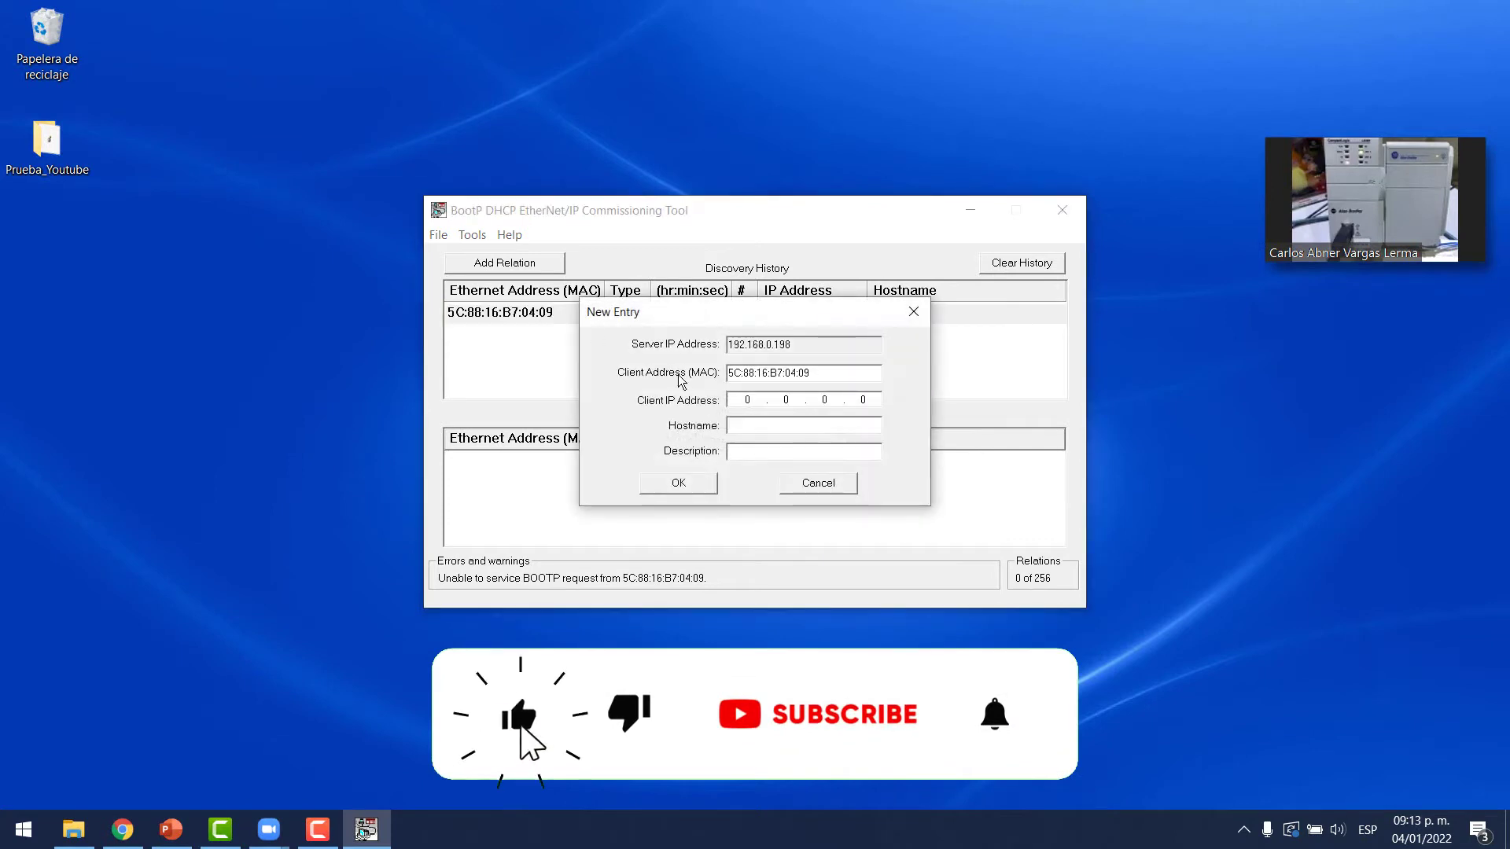
pyautogui.click(768, 395)
pyautogui.write('19')
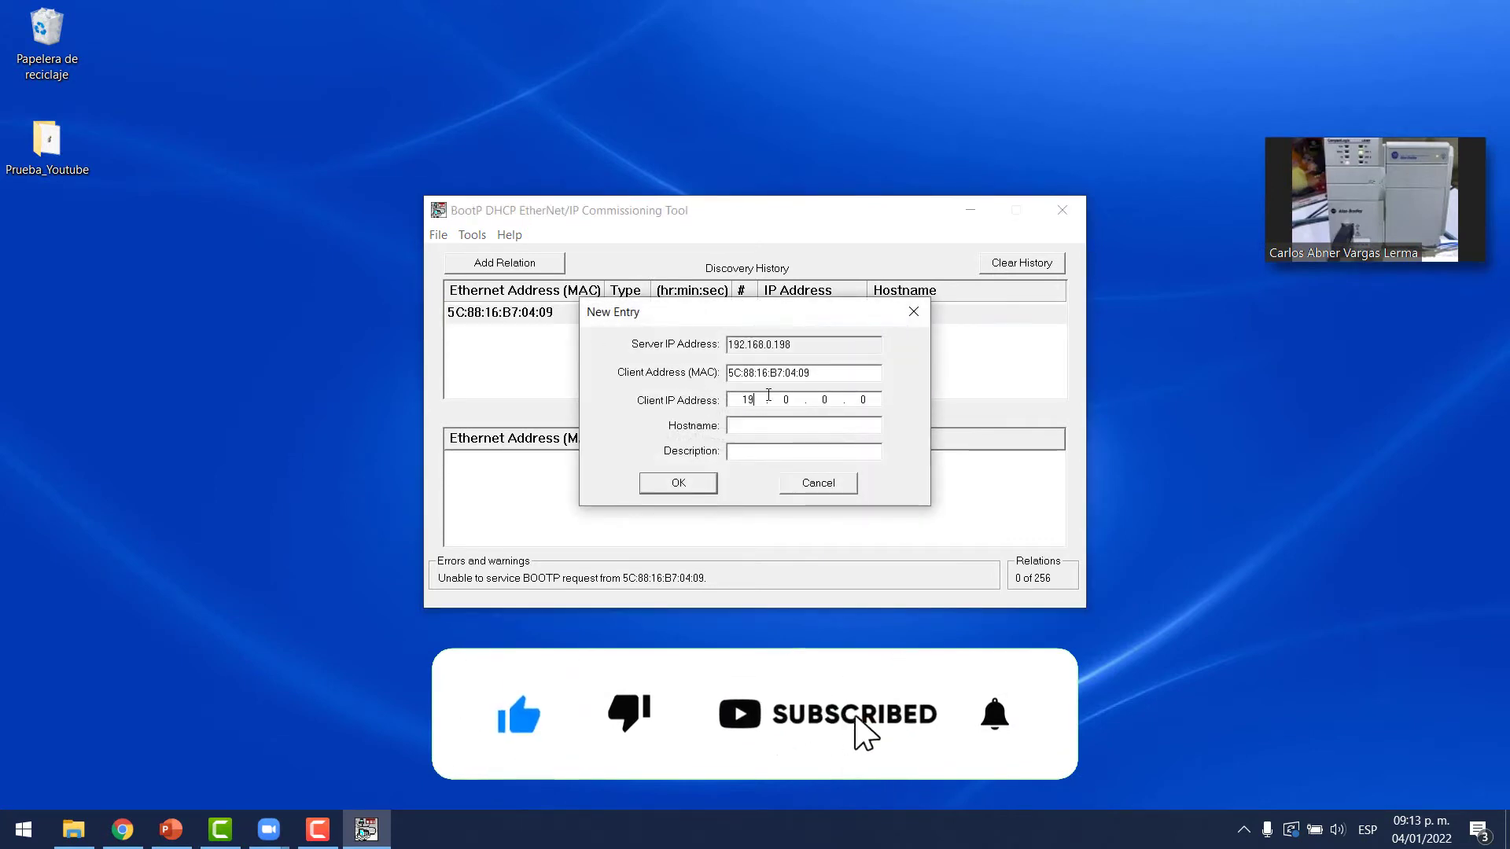
pyautogui.write('2')
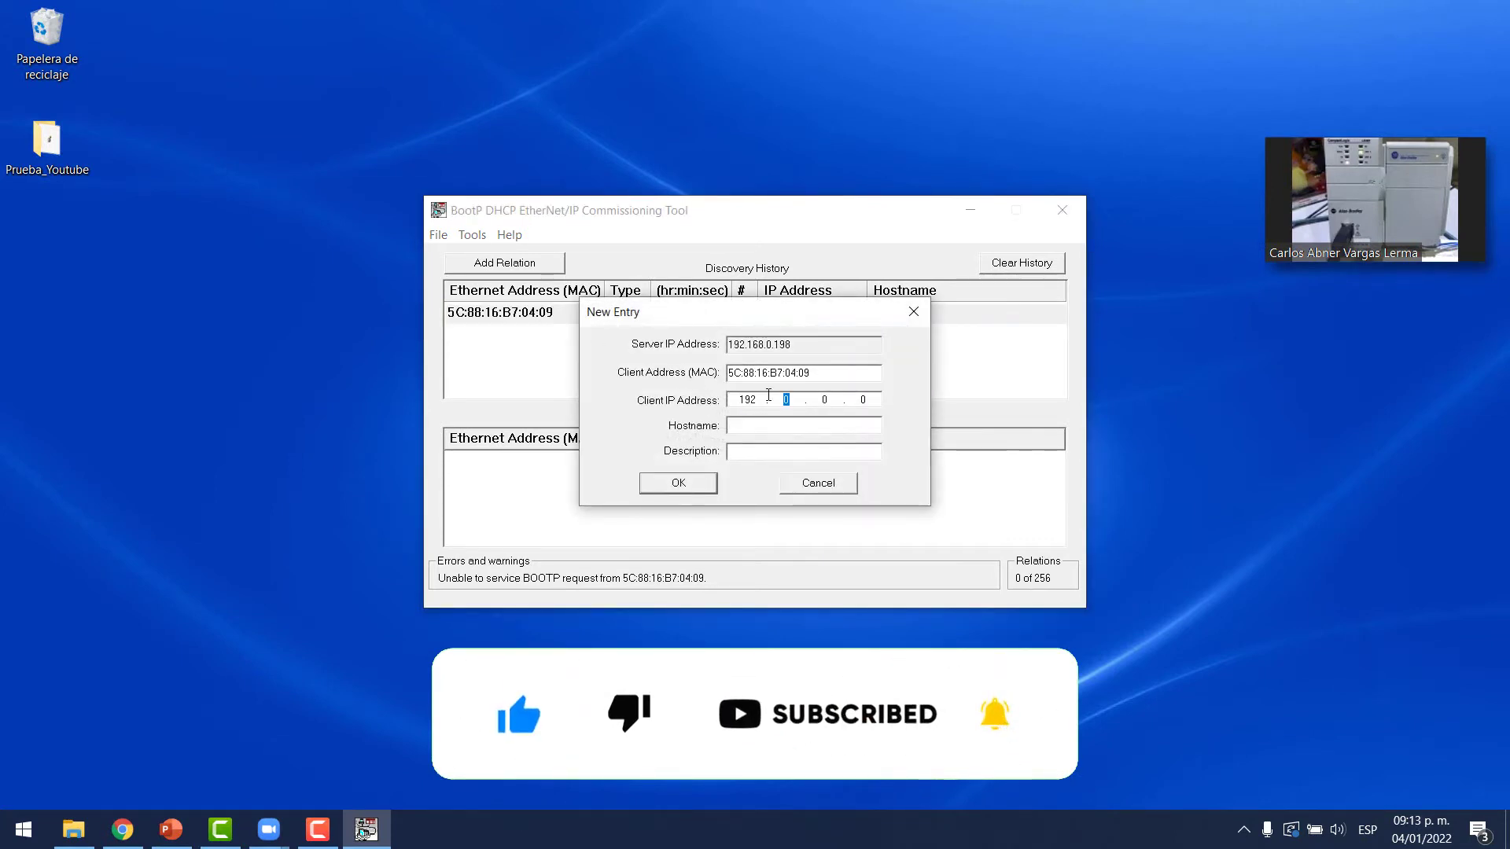
pyautogui.press('BackSpace')
pyautogui.write('168.0')
pyautogui.press('.')
pyautogui.write('10')
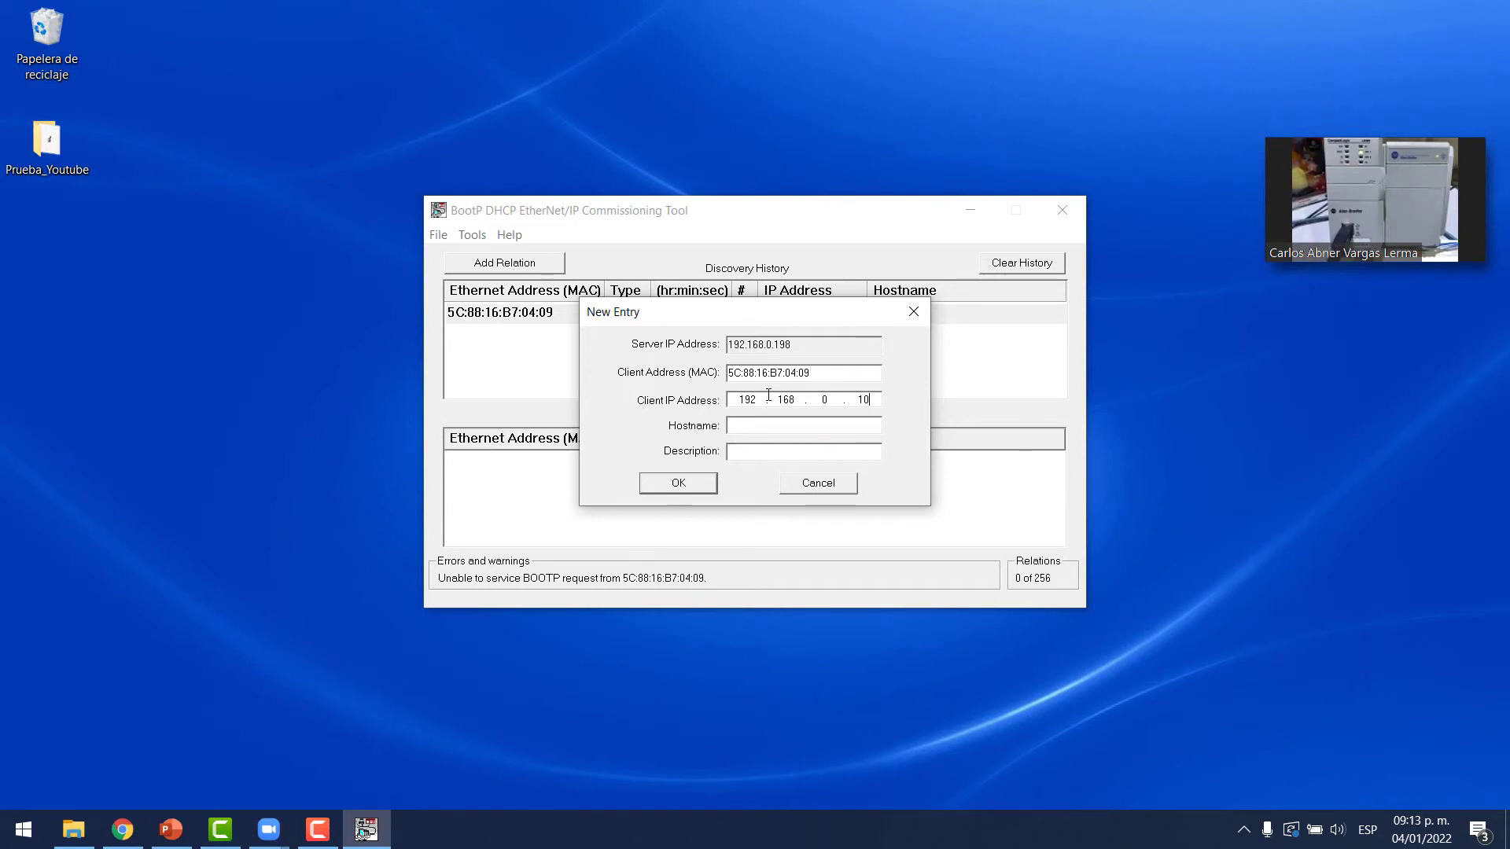
pyautogui.click(696, 482)
pyautogui.click(717, 461)
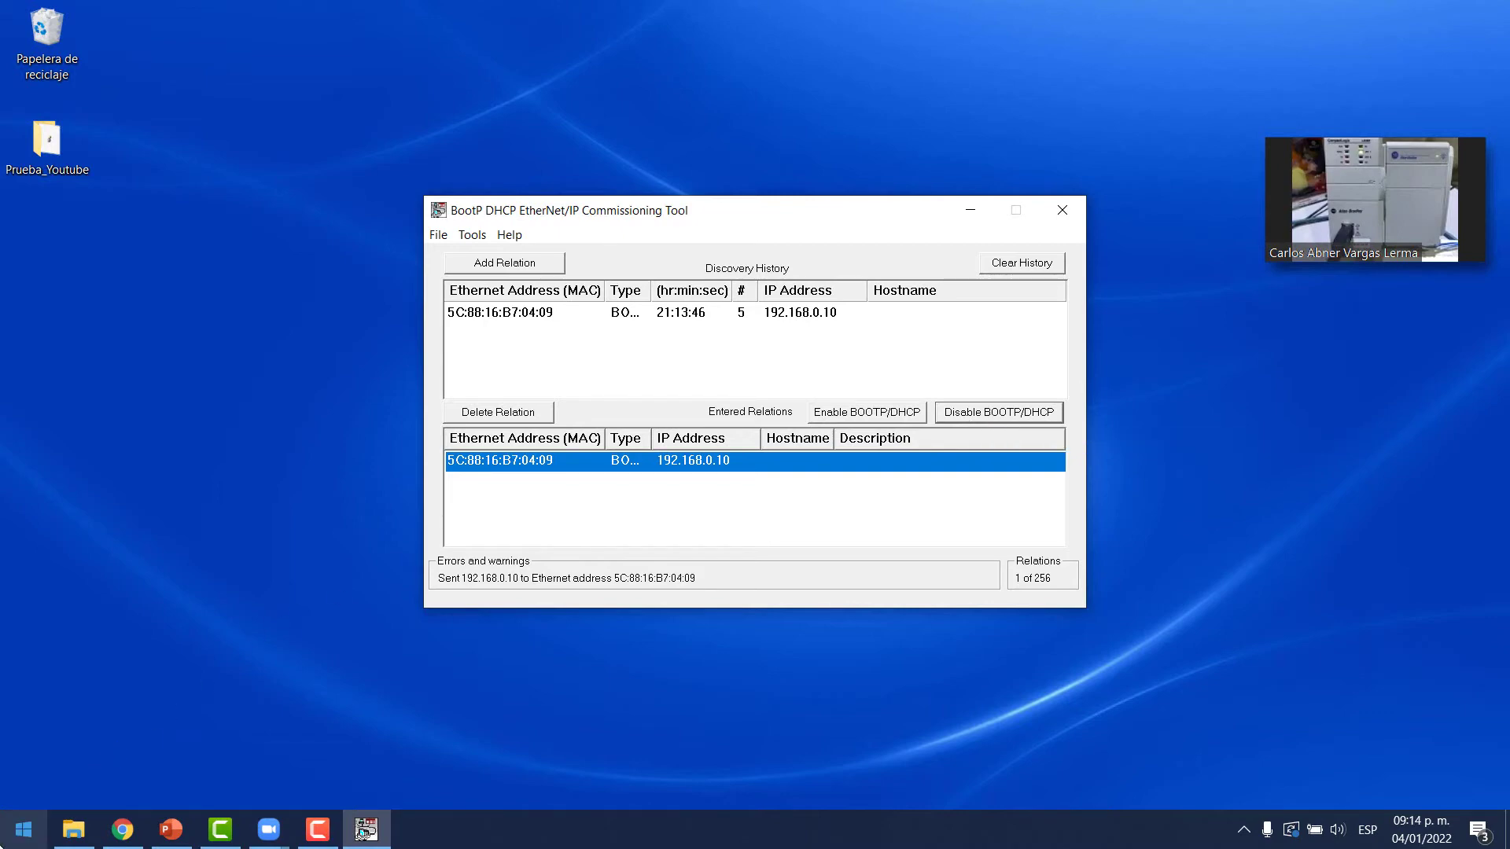
# - Launch RSLinx Classic, maximize its window and open a maximized RSWho network browser
pyautogui.click(22, 830)
pyautogui.write('RSLI')
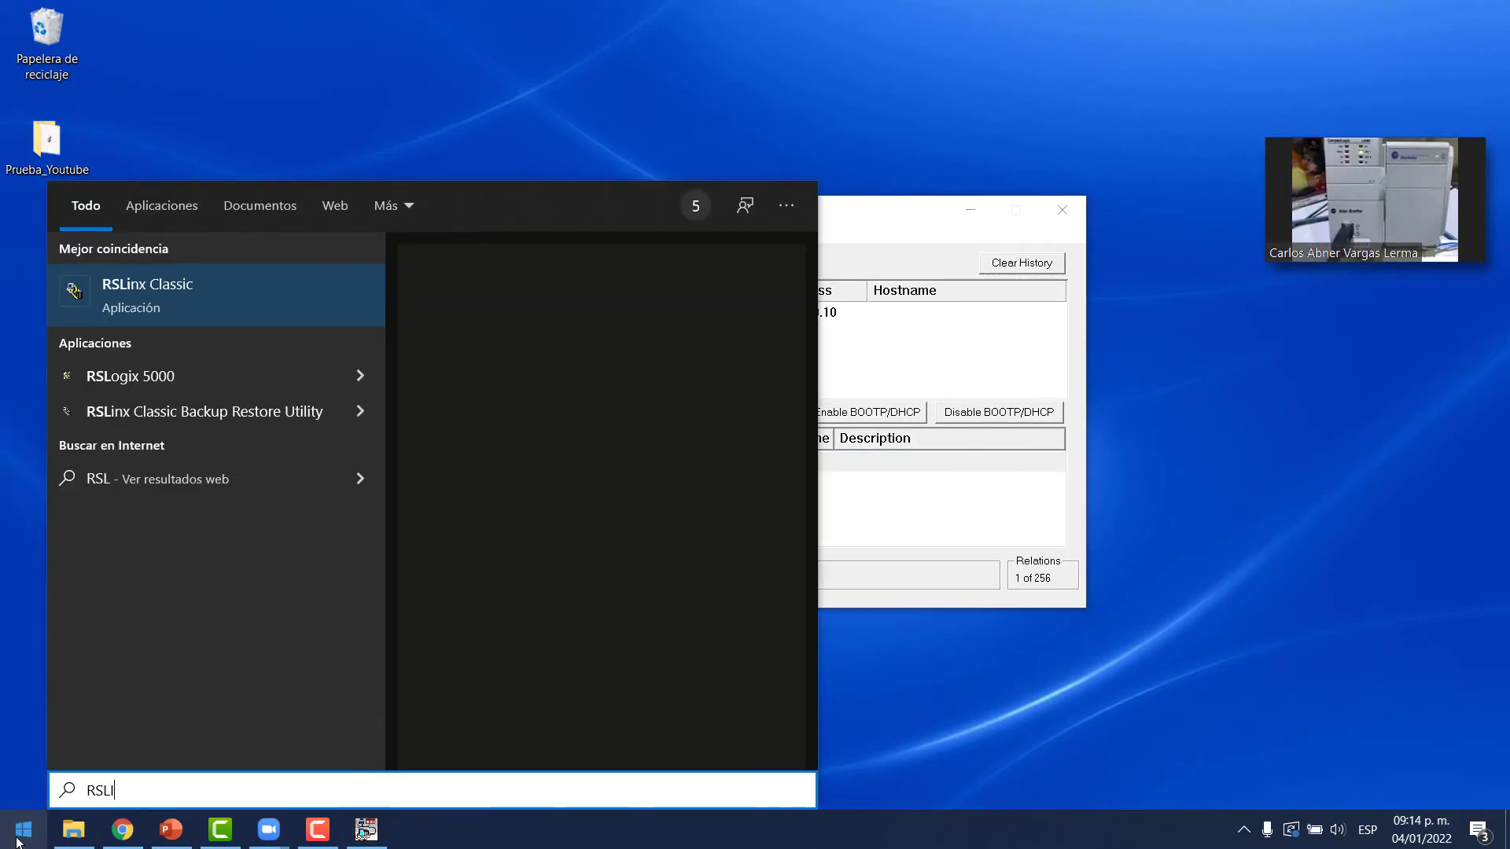
pyautogui.click(195, 311)
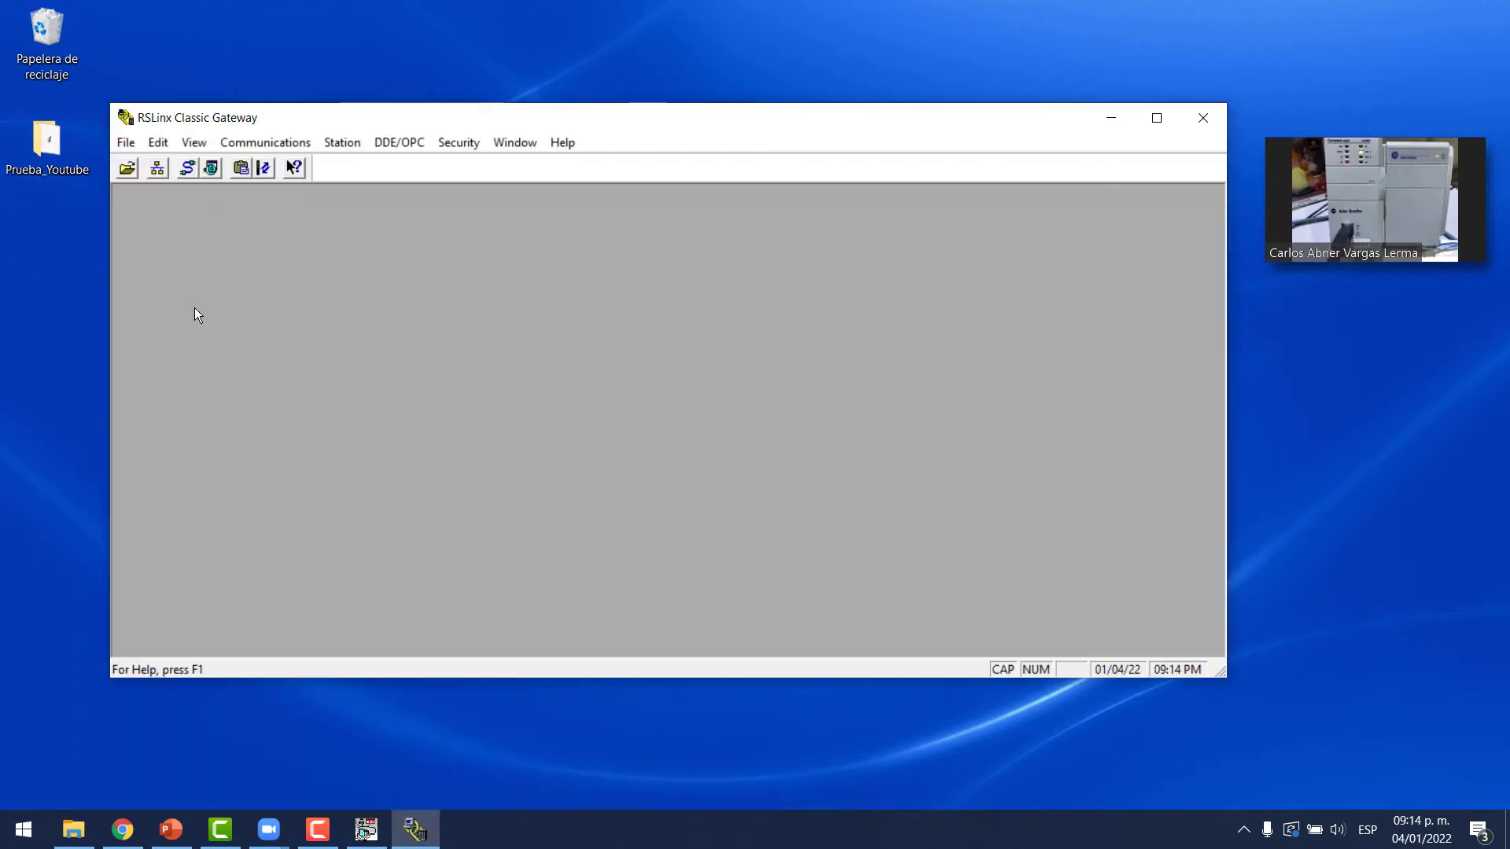
pyautogui.doubleClick(408, 111)
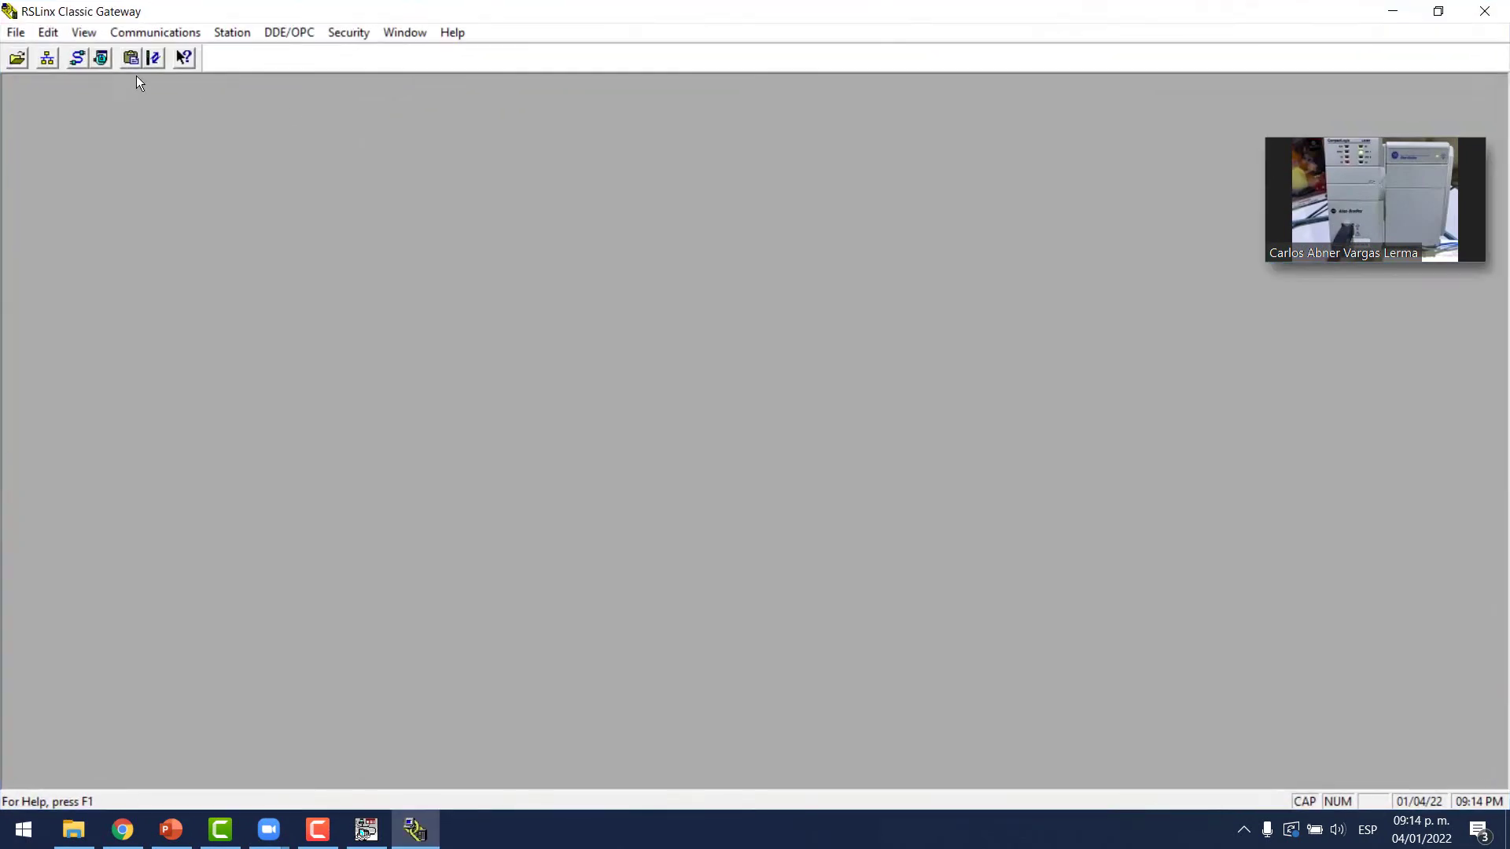
pyautogui.click(47, 58)
pyautogui.doubleClick(222, 149)
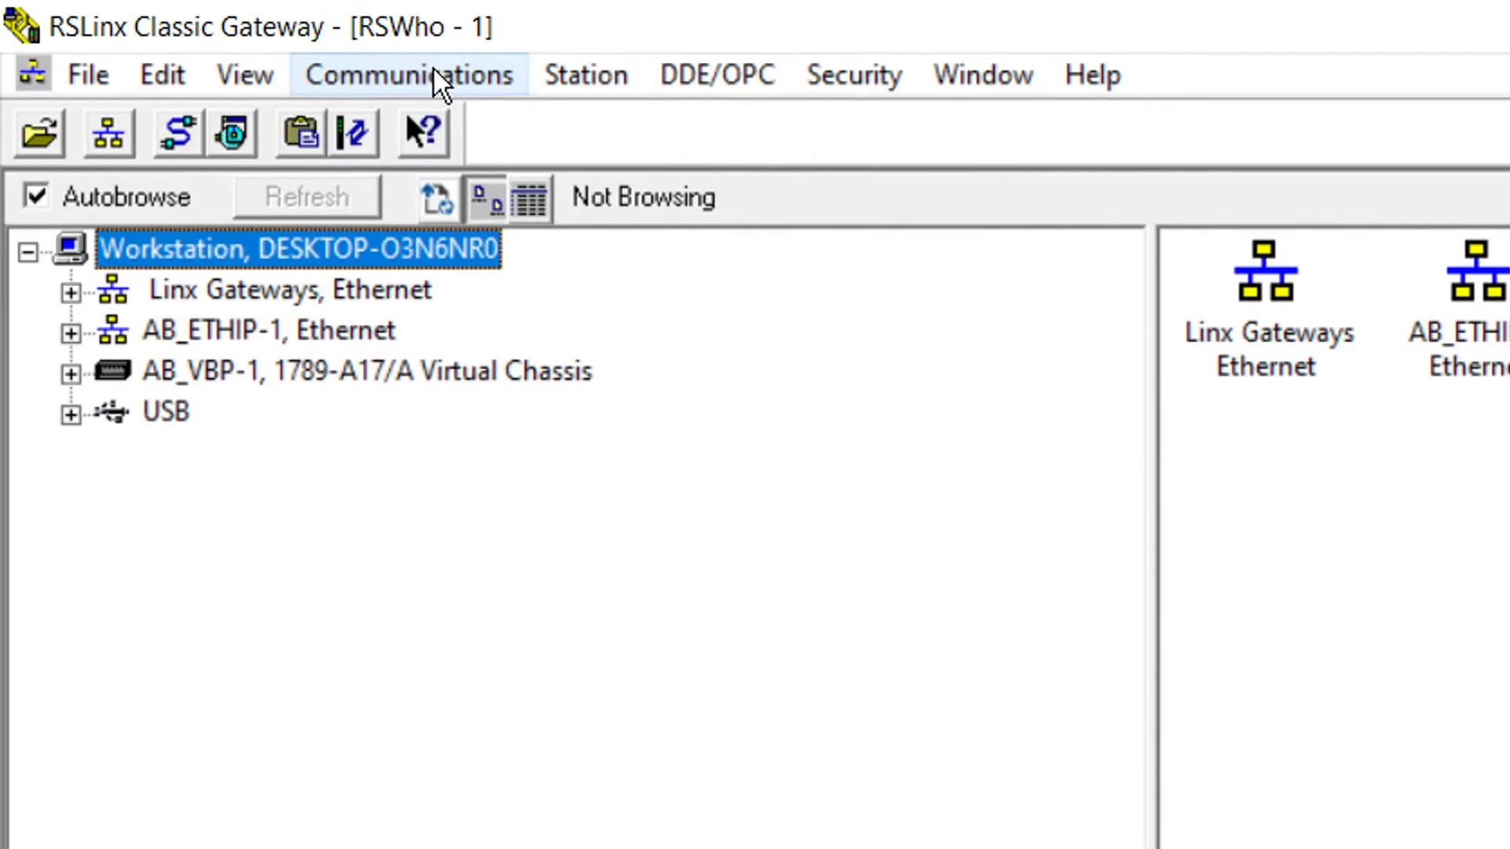
# - Add an EtherNet/IP Driver in the driver configuration, accepting AB_ETHIP-2 as its name
pyautogui.click(433, 71)
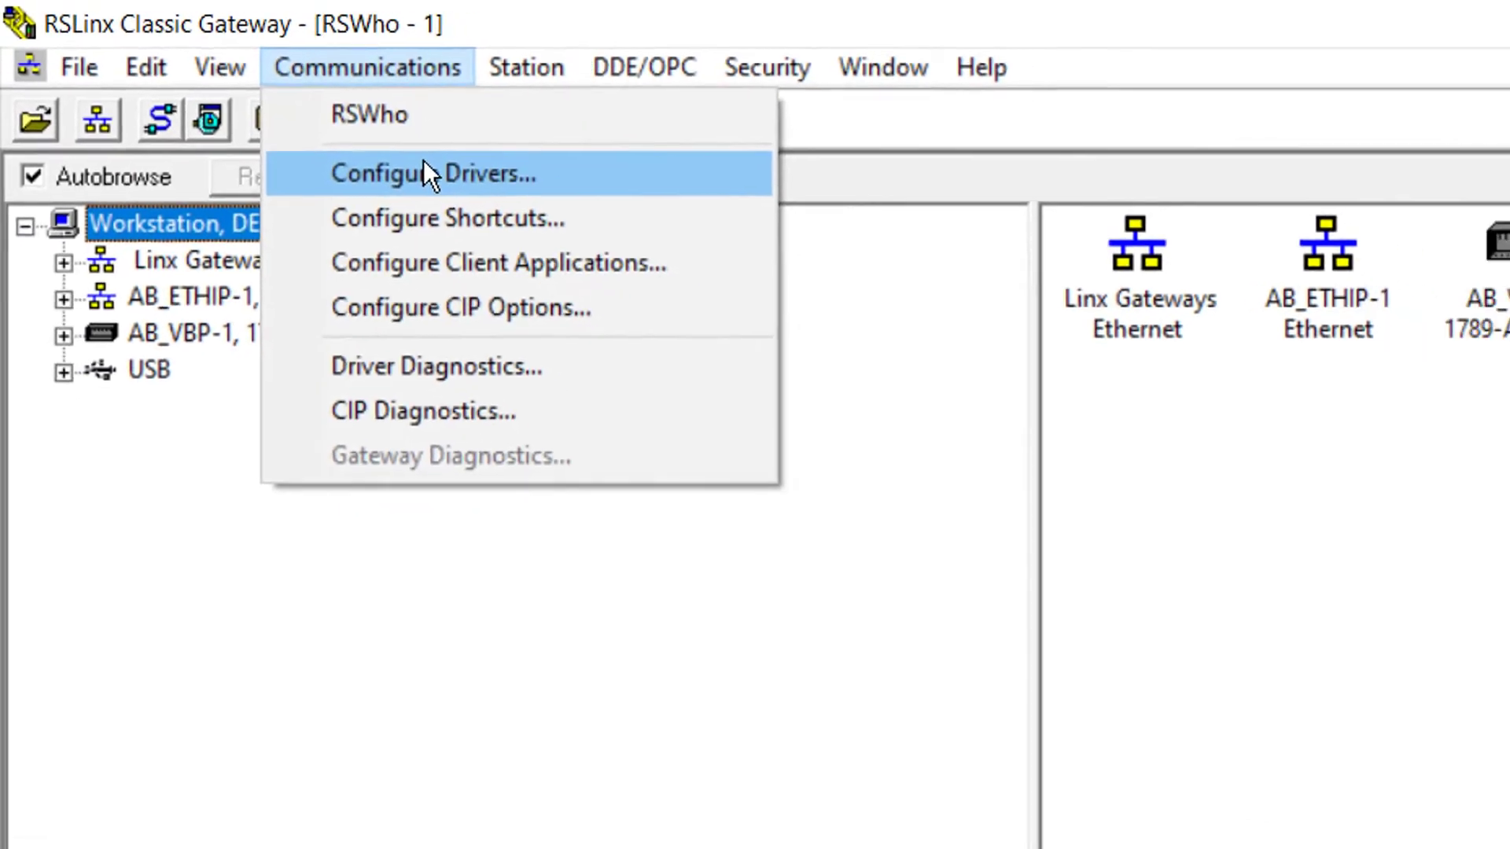
pyautogui.click(439, 190)
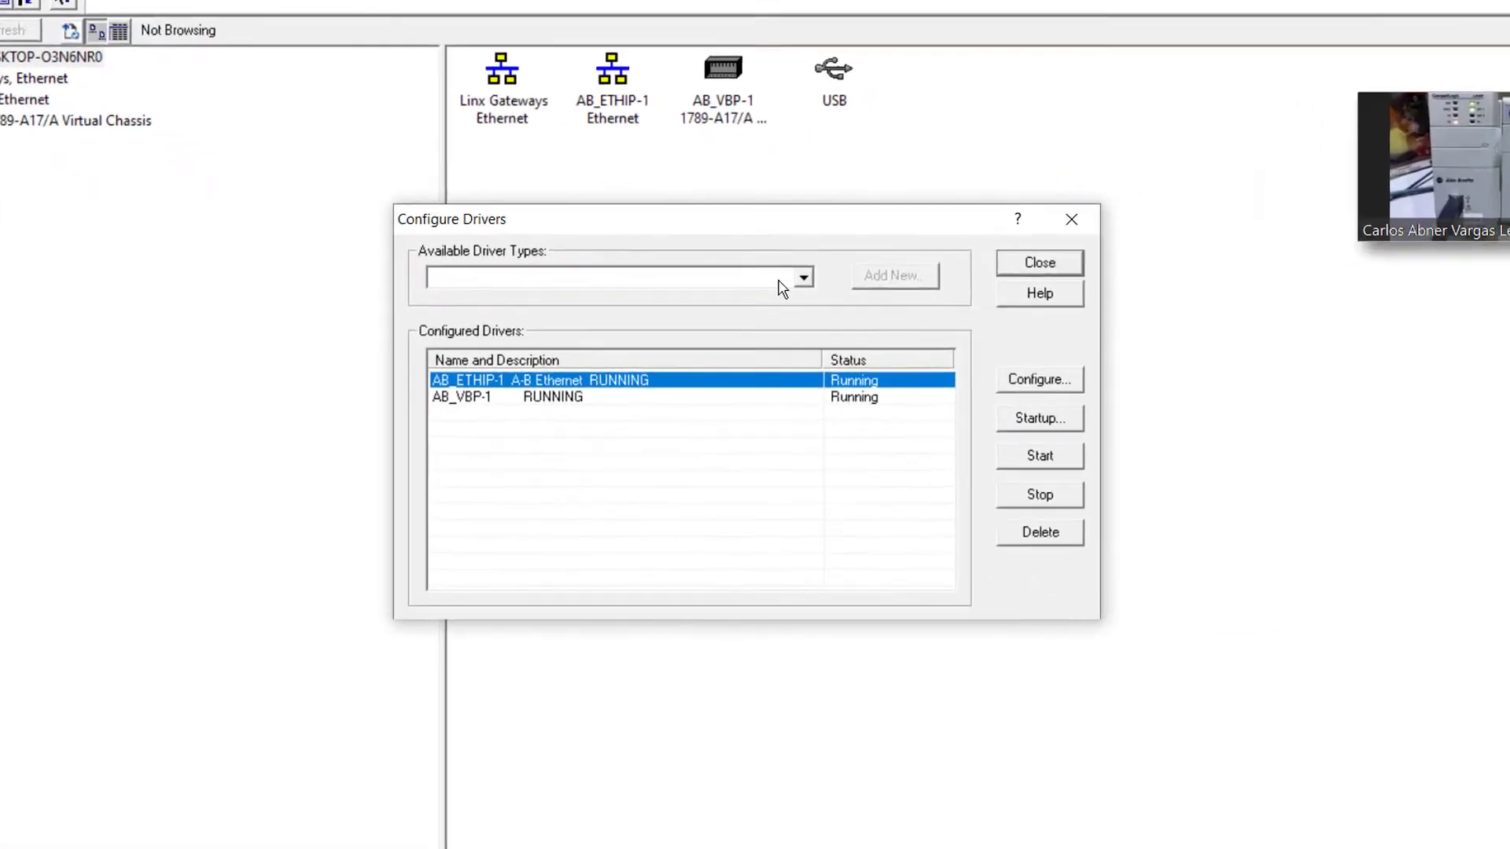
pyautogui.click(785, 294)
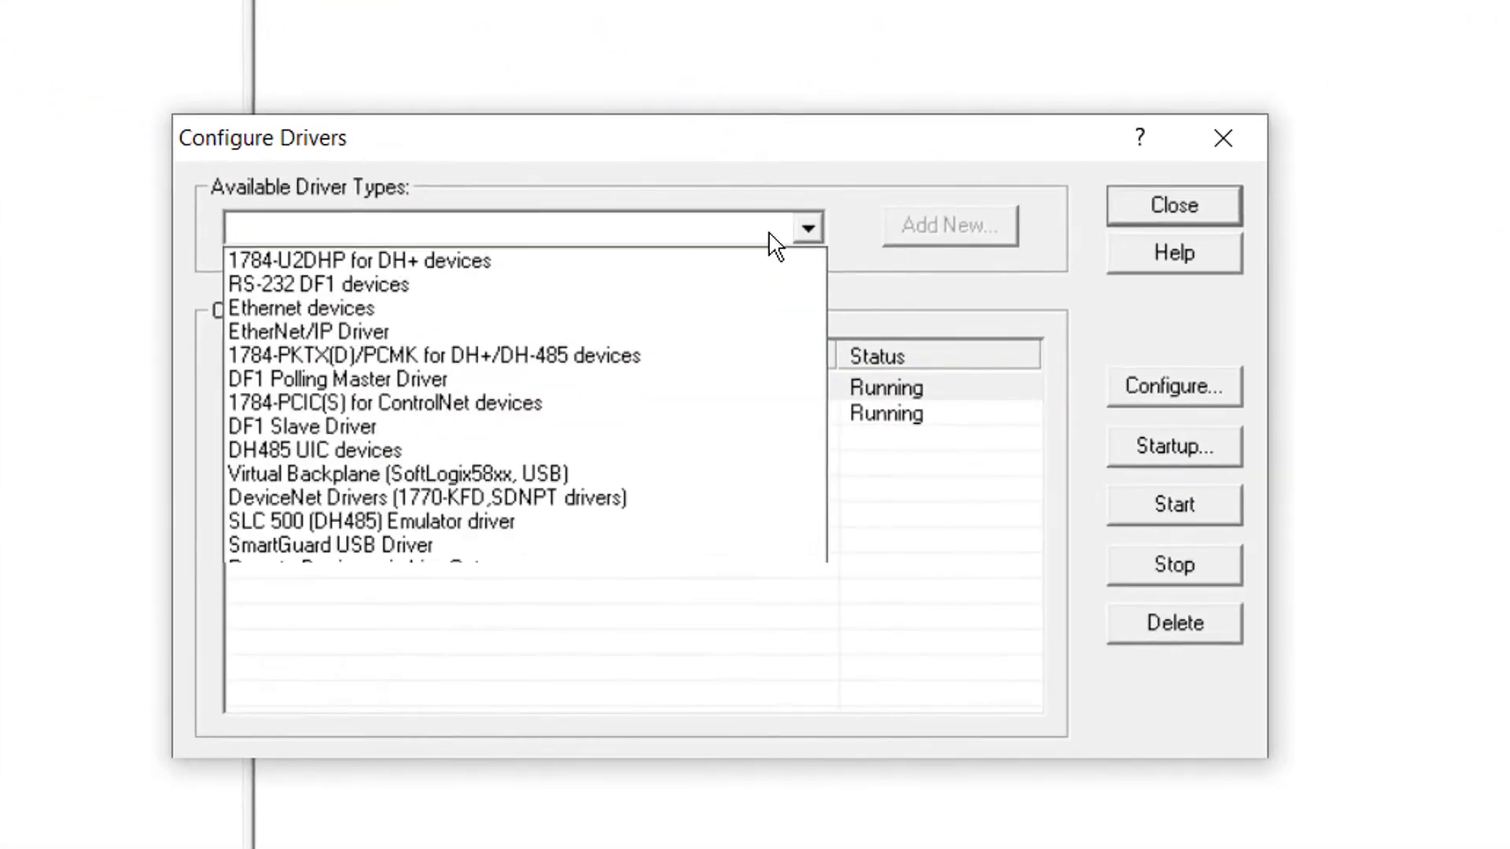
pyautogui.click(306, 332)
pyautogui.click(937, 240)
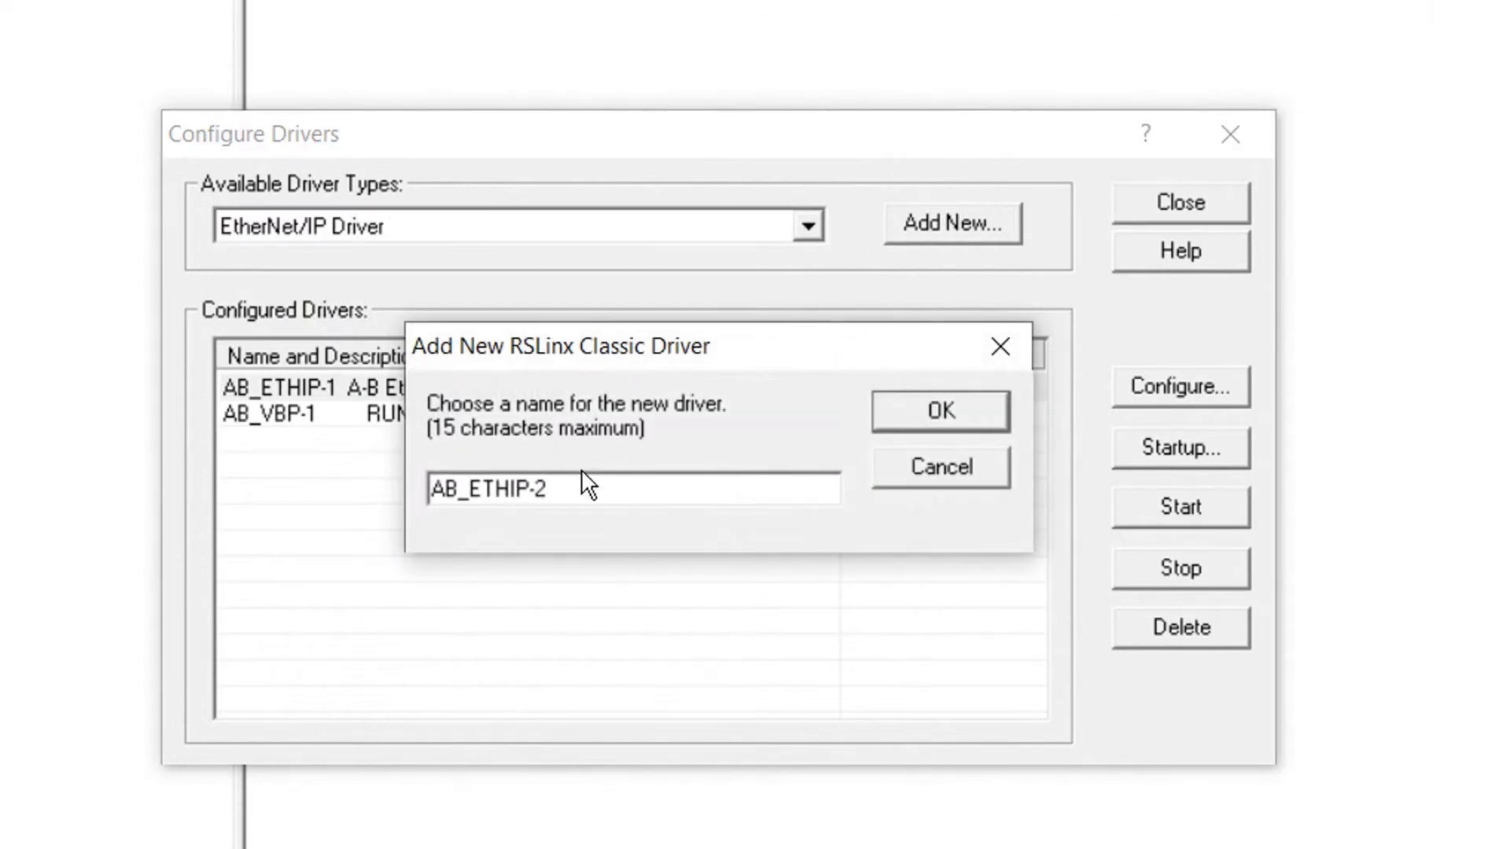
pyautogui.moveTo(576, 488); pyautogui.dragTo(334, 489)
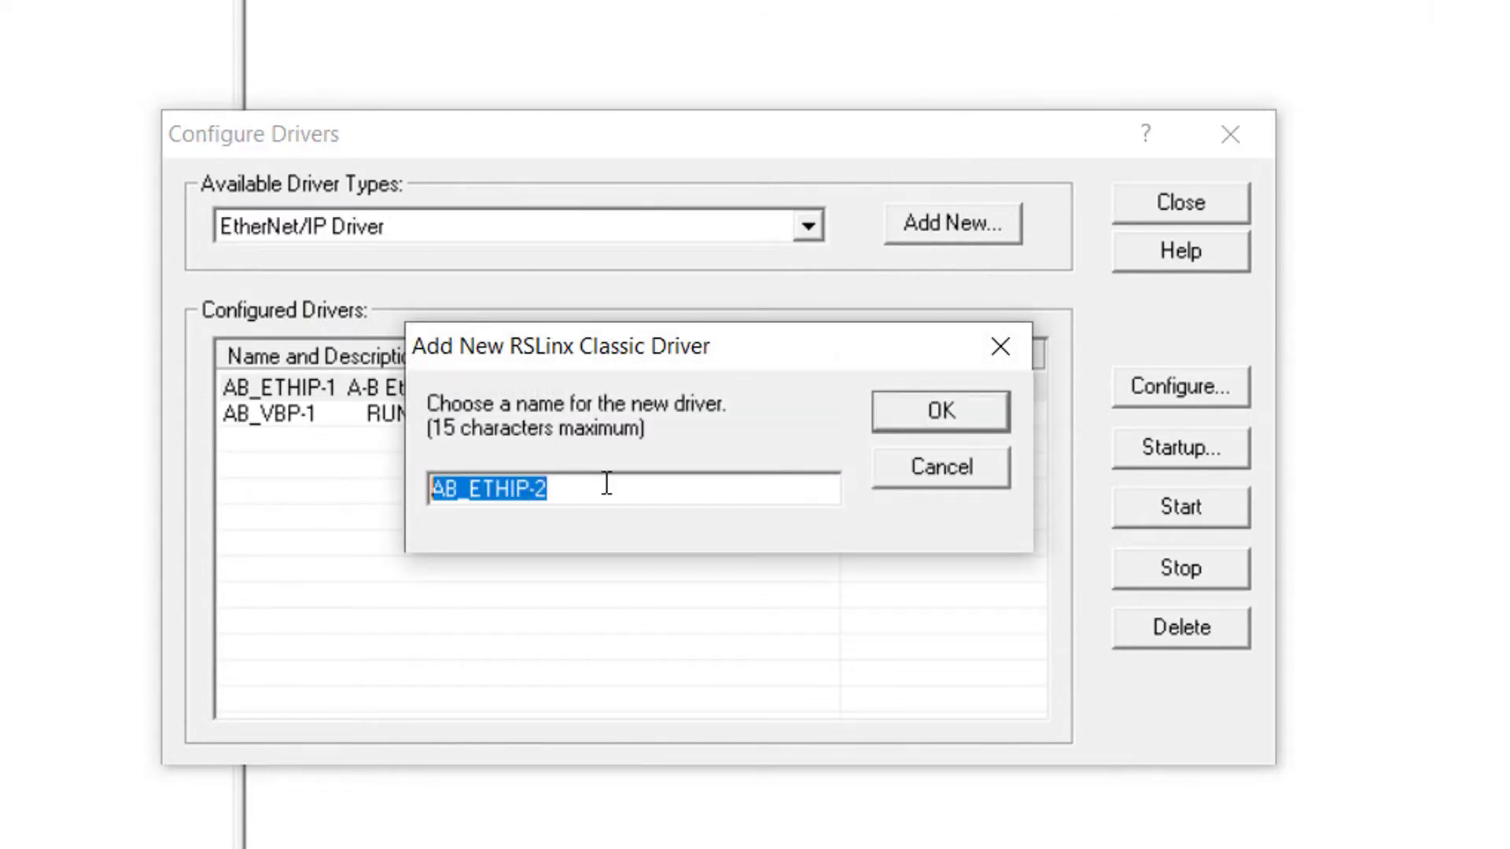
pyautogui.click(910, 413)
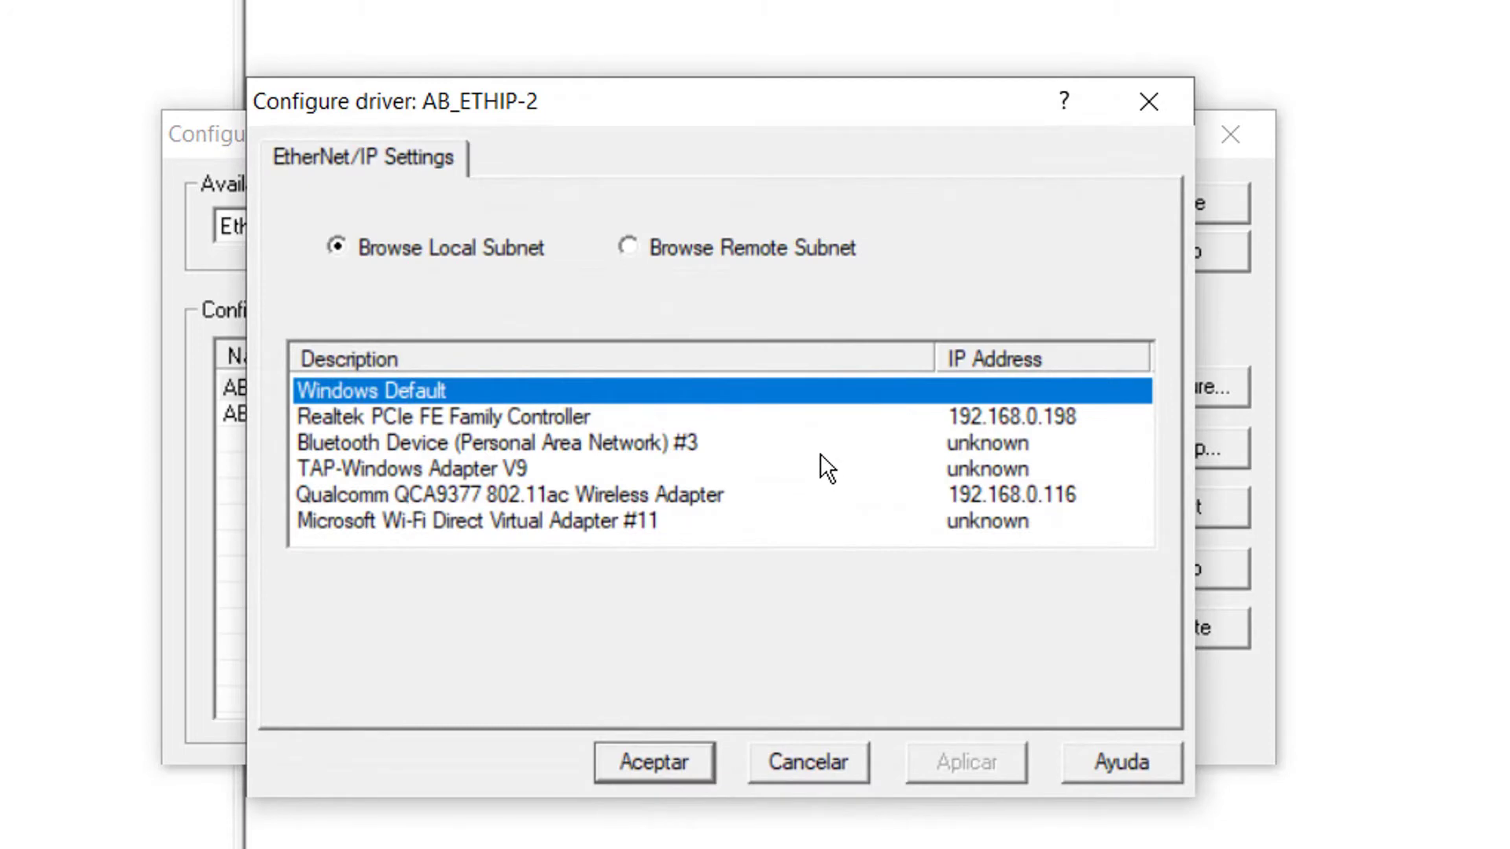
# - Assign Realtek PCIe FE Family Controller to the AB_ETHIP-2 driver, apply the settings and close the driver configuration
pyautogui.click(550, 418)
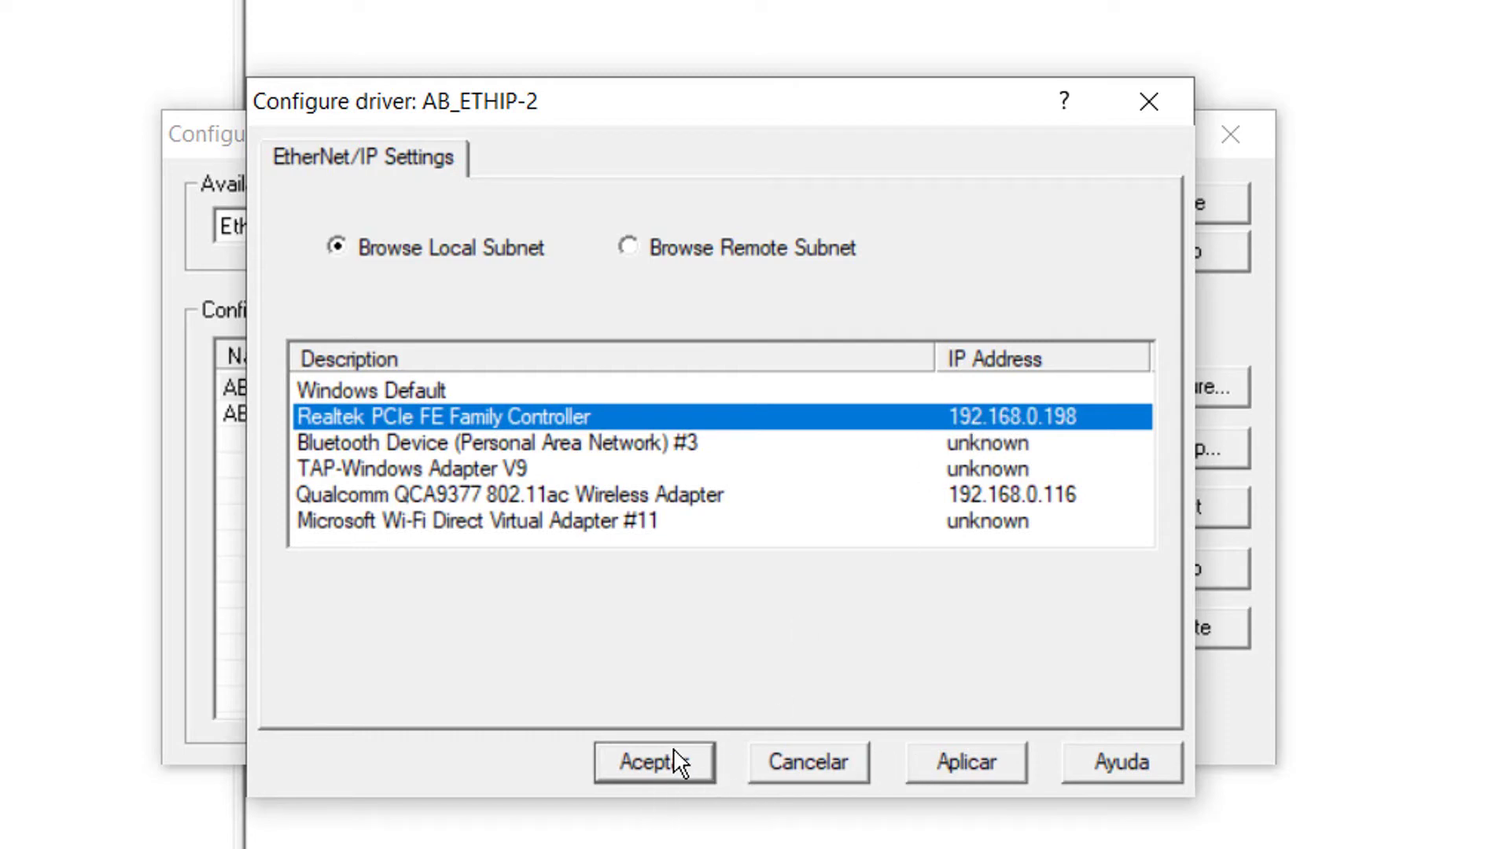
pyautogui.click(942, 767)
pyautogui.click(648, 765)
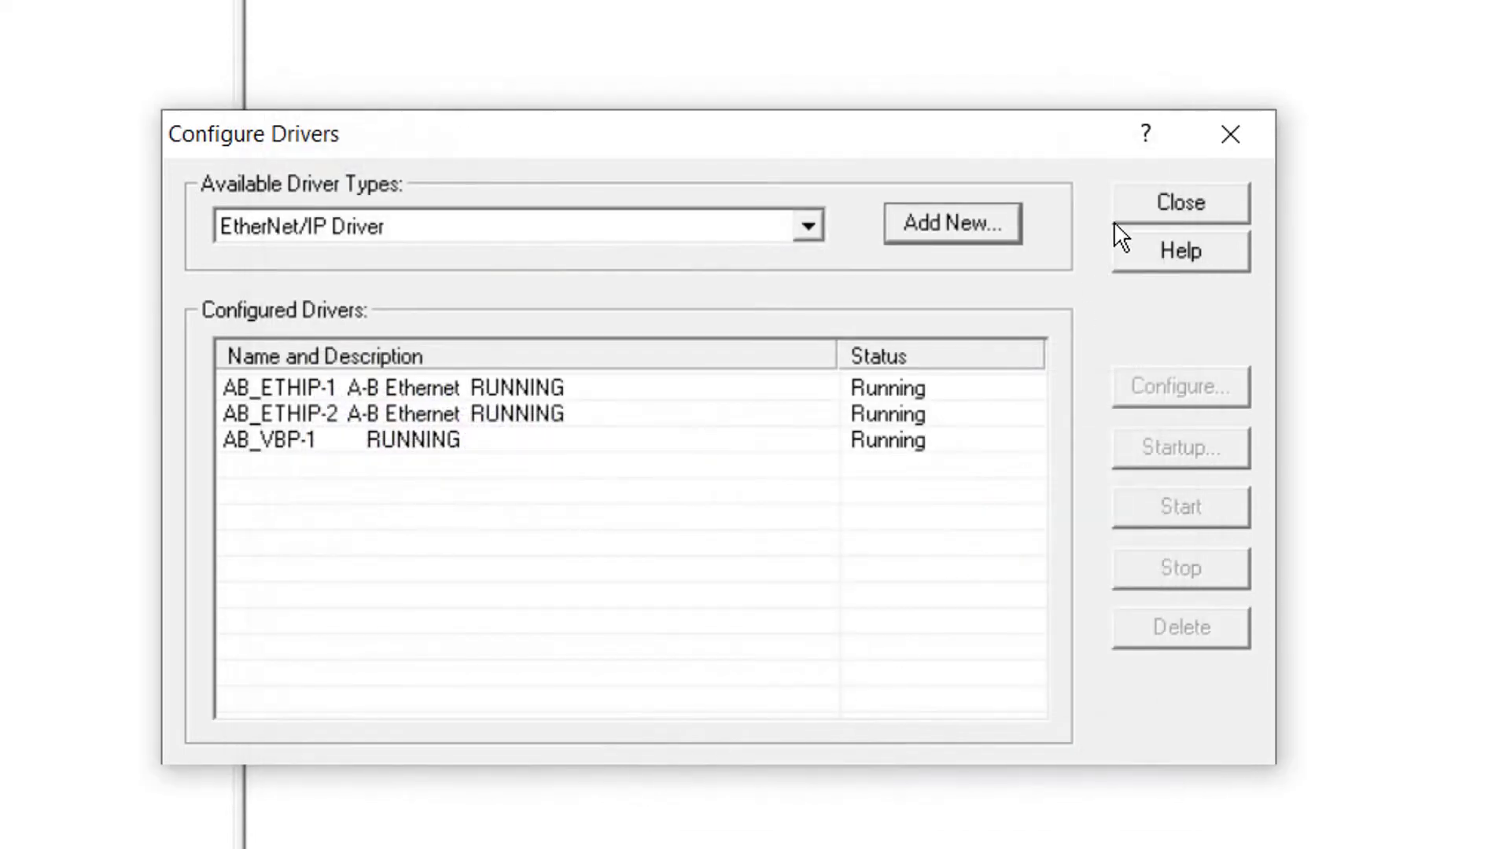
pyautogui.click(1180, 202)
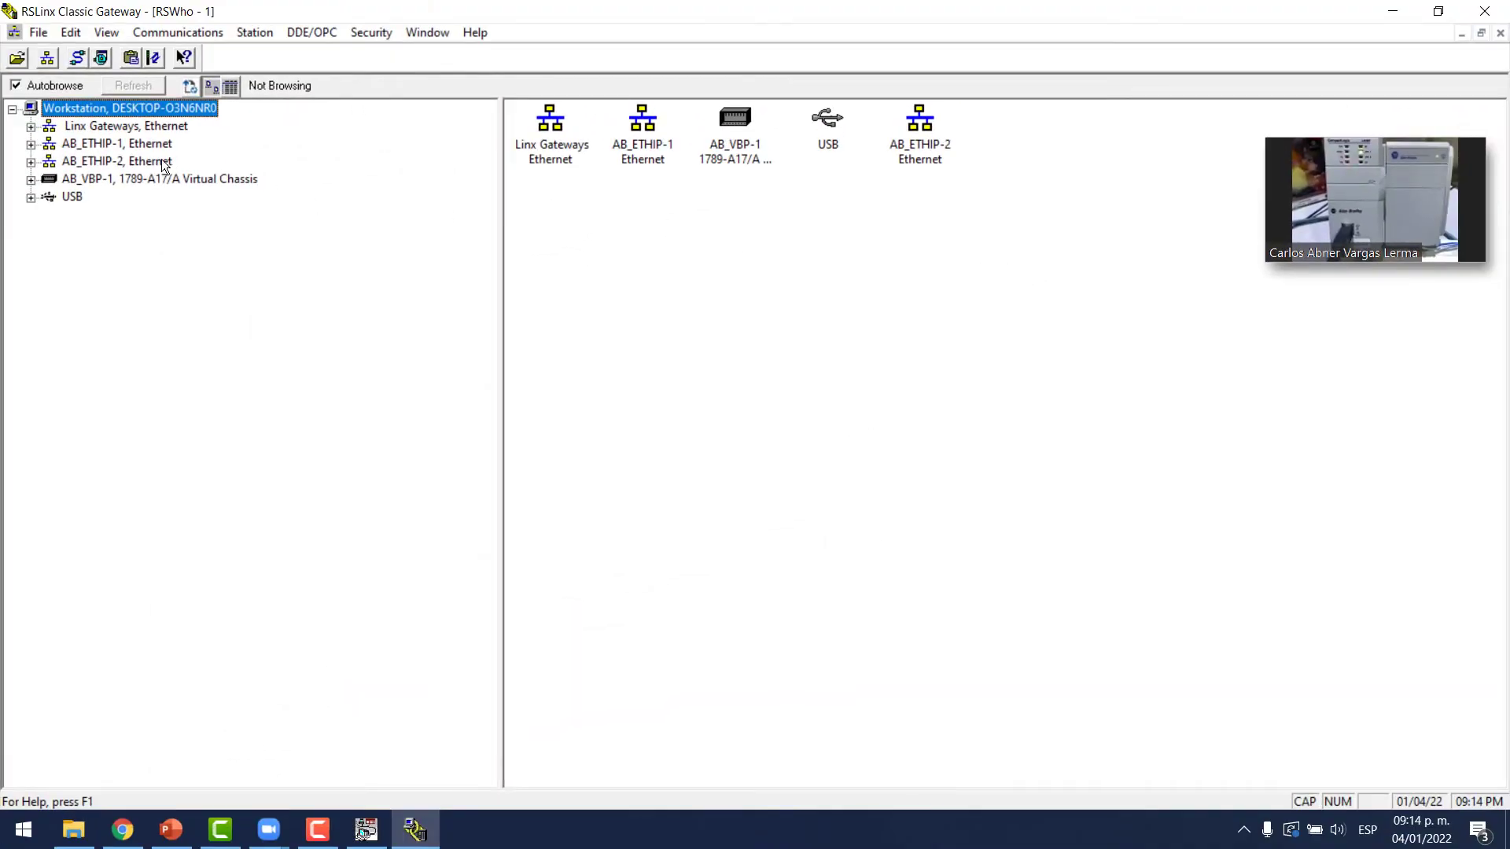
# - Browse the AB_ETHIP-2 network and select the 1769-L30ER controller at 192.168.0.10
pyautogui.click(155, 162)
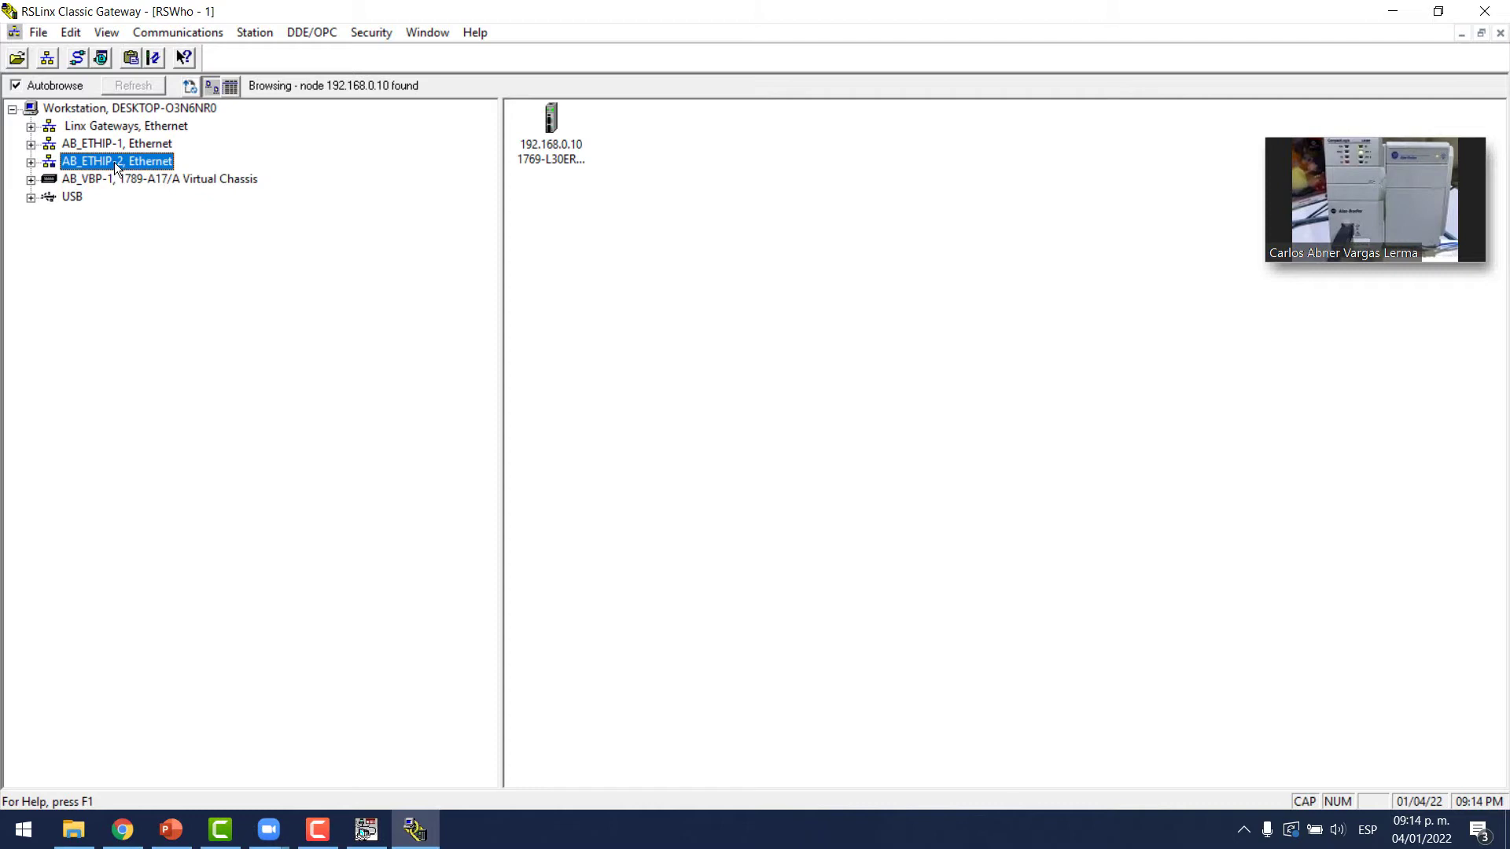
pyautogui.doubleClick(557, 124)
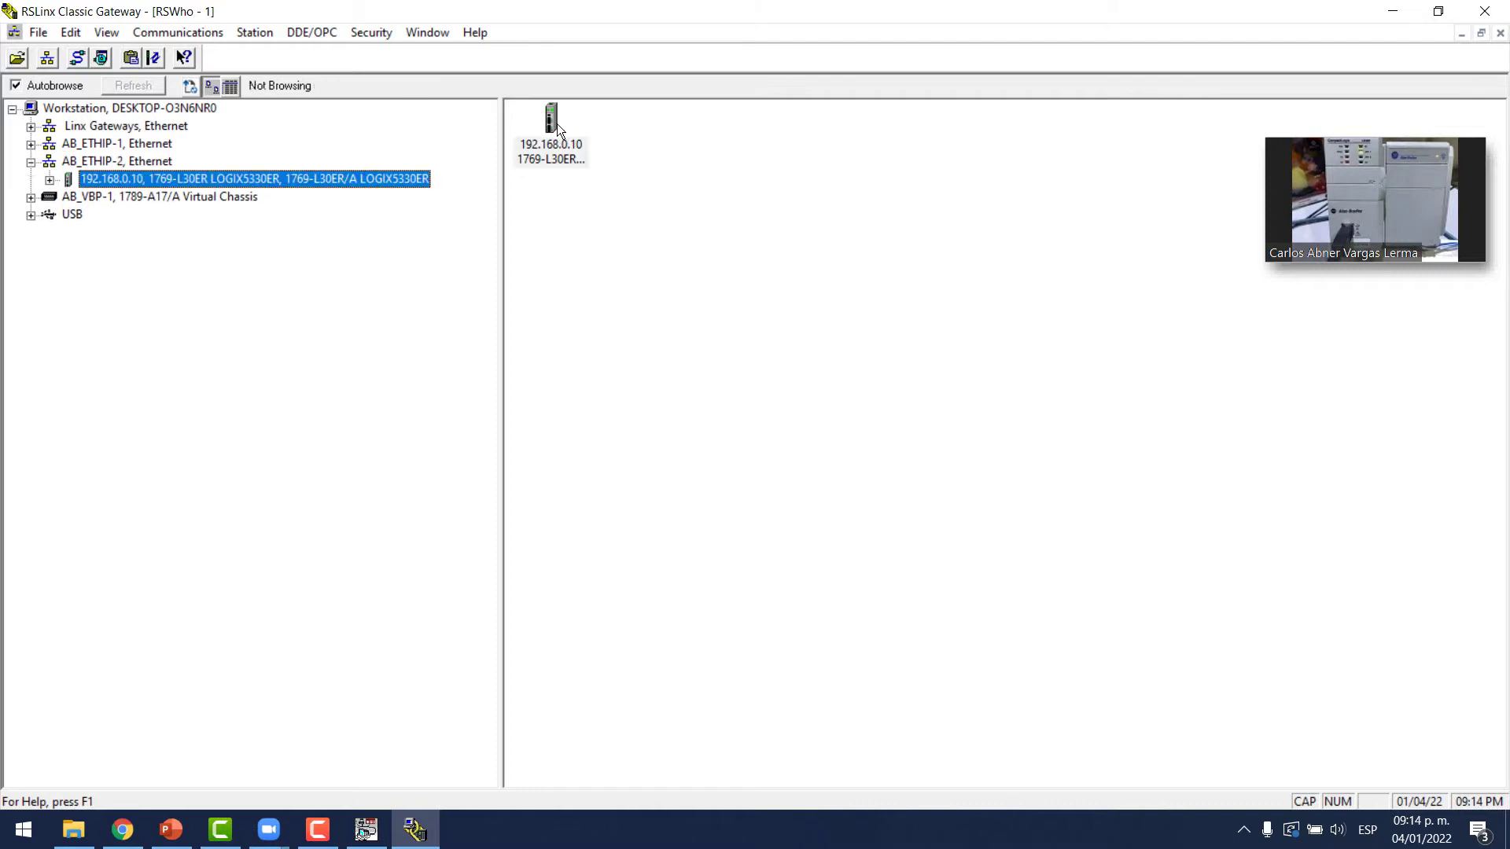
pyautogui.click(551, 125)
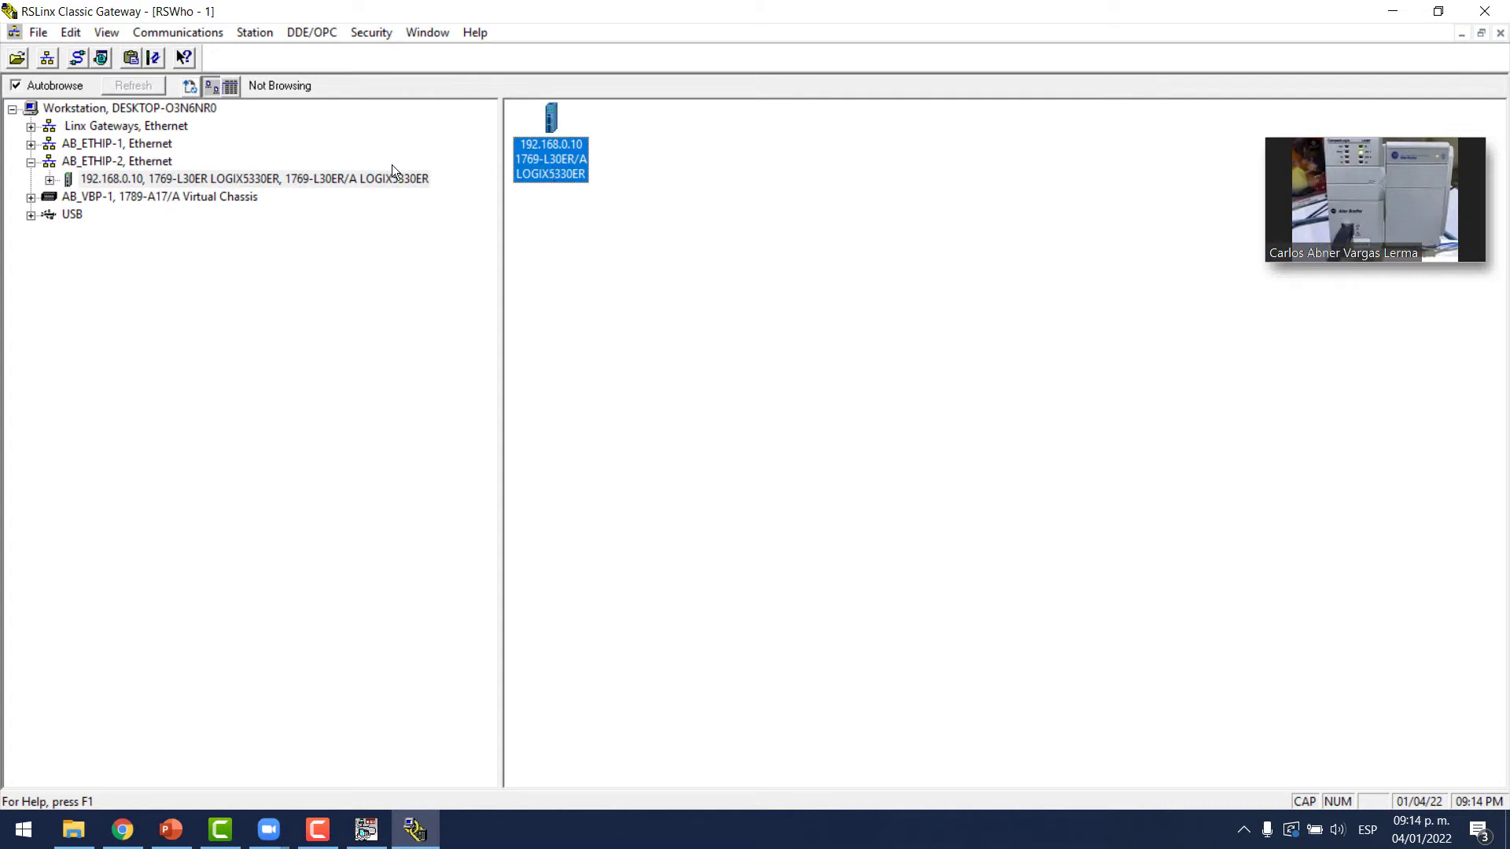
# - Switch port 1 of the 1769-L30ER to manually configured IP settings in its module configuration, apply the change and reselect the controller
pyautogui.rightClick(551, 124)
pyautogui.click(626, 418)
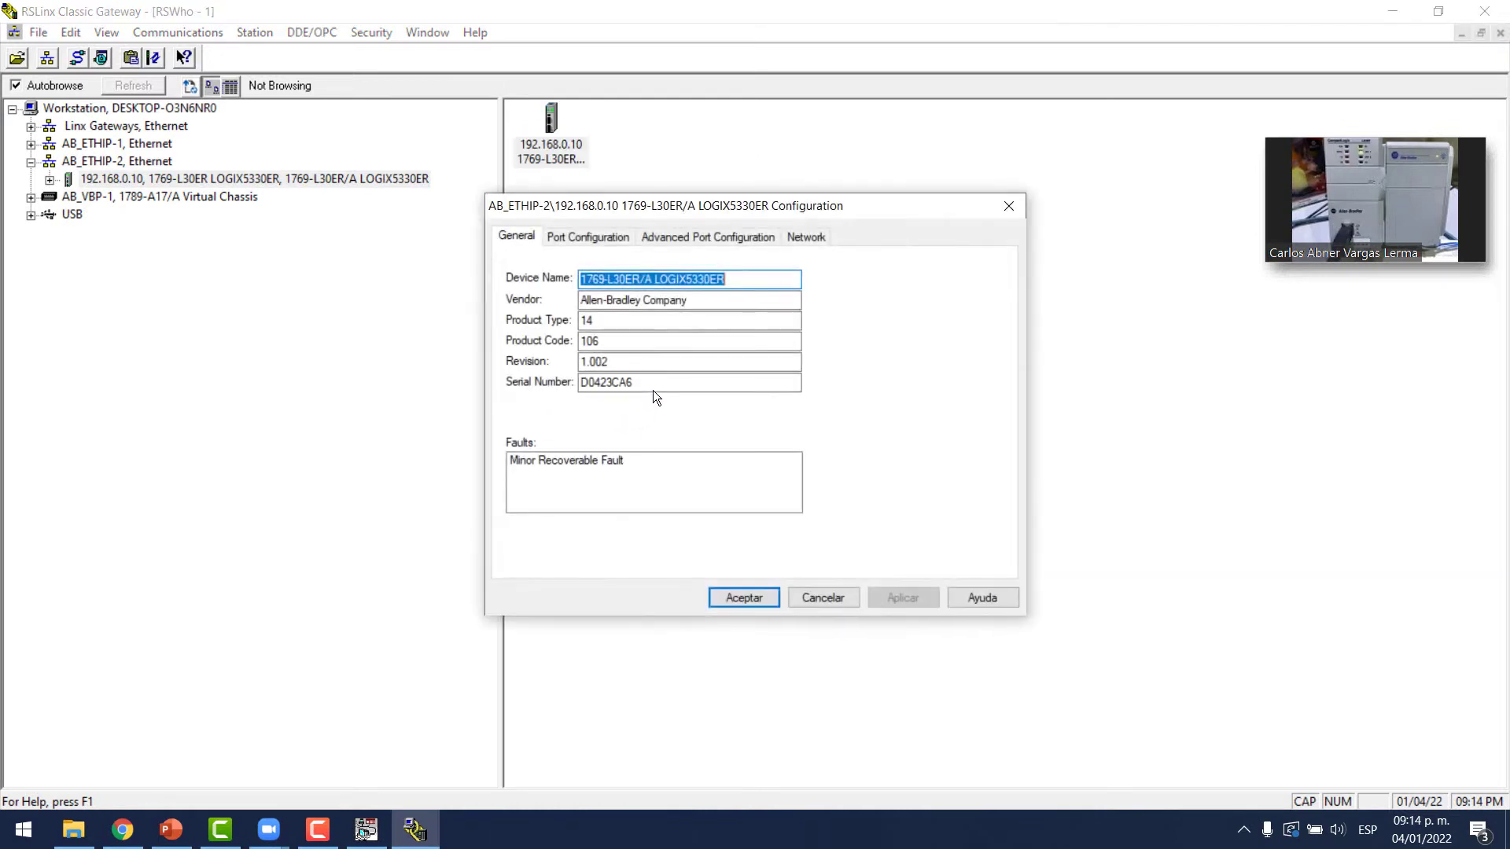
pyautogui.click(607, 238)
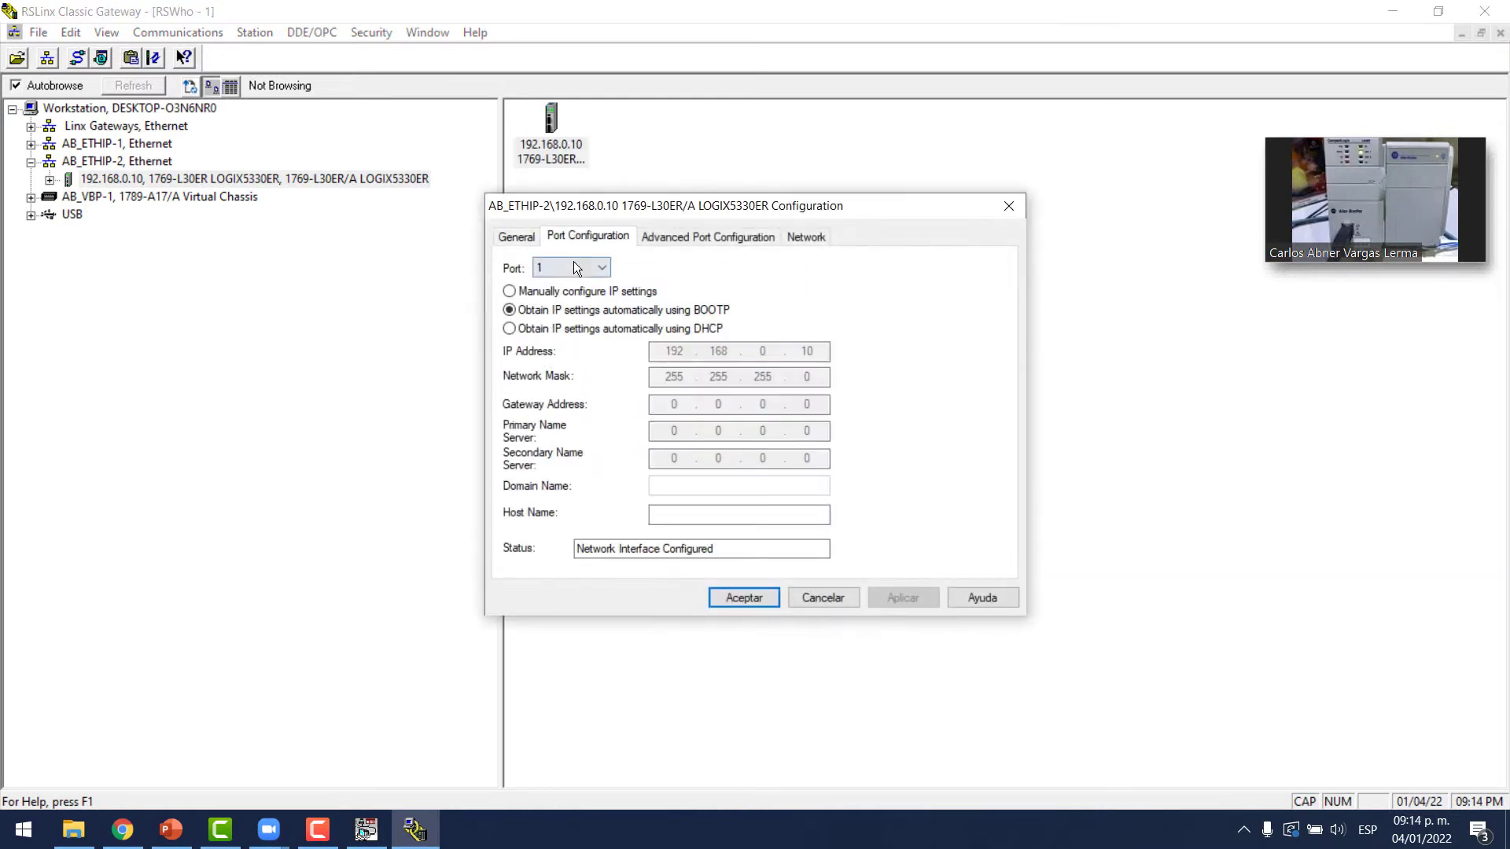
pyautogui.click(558, 293)
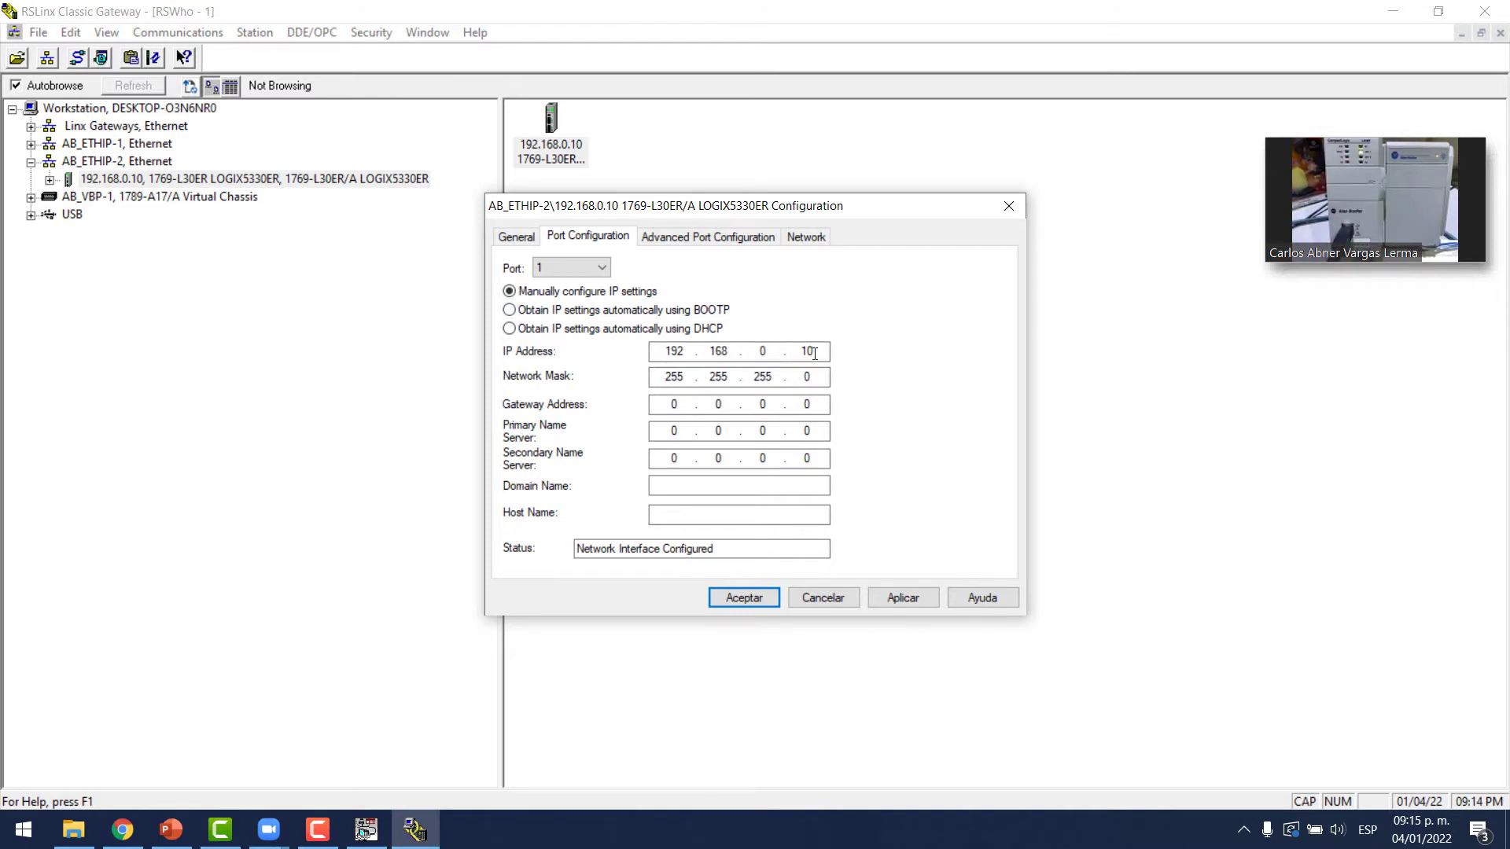
pyautogui.click(894, 603)
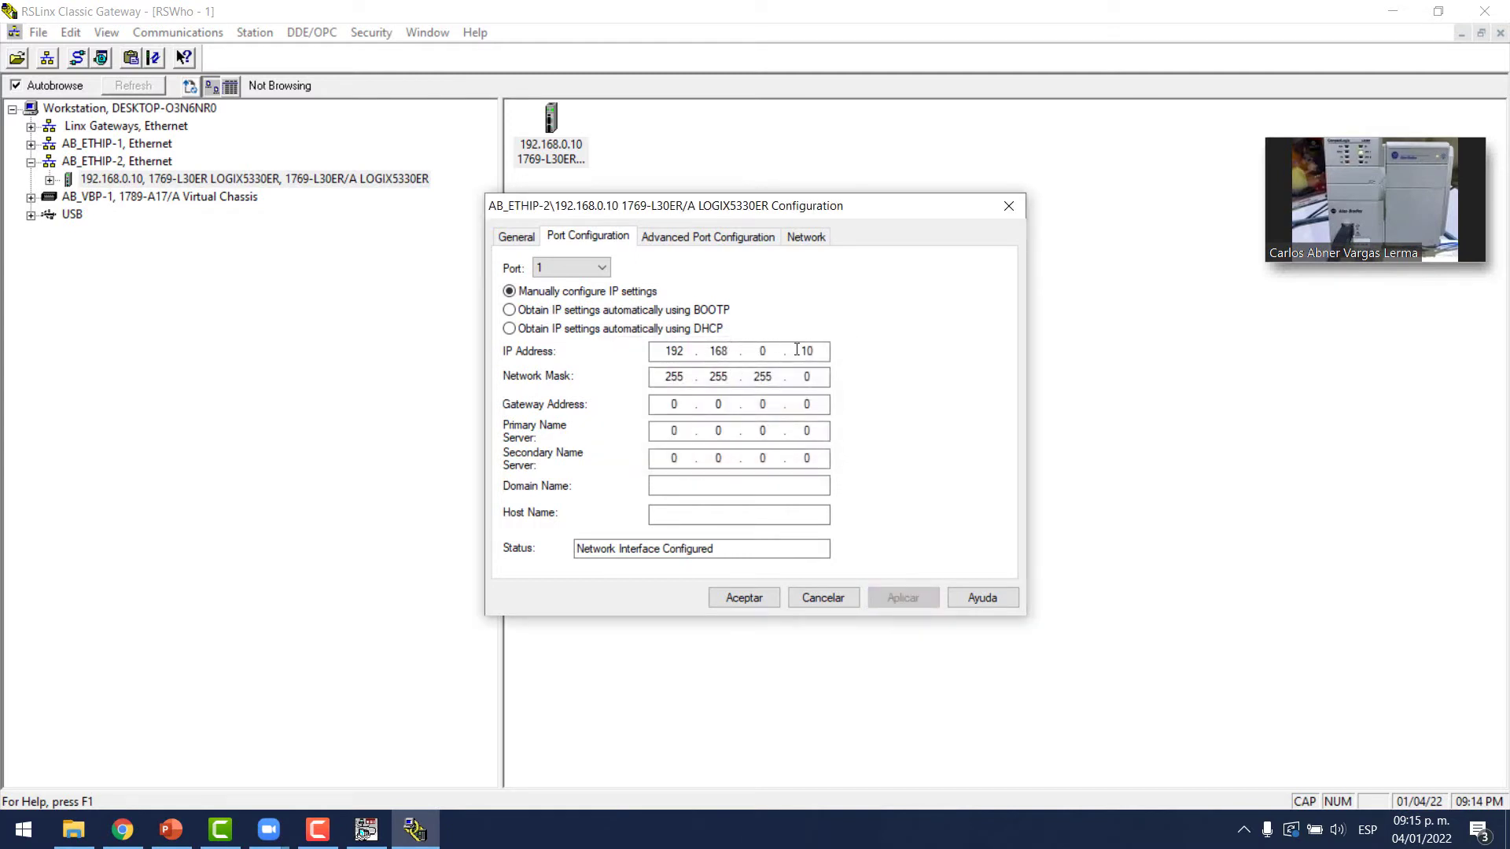
pyautogui.click(744, 599)
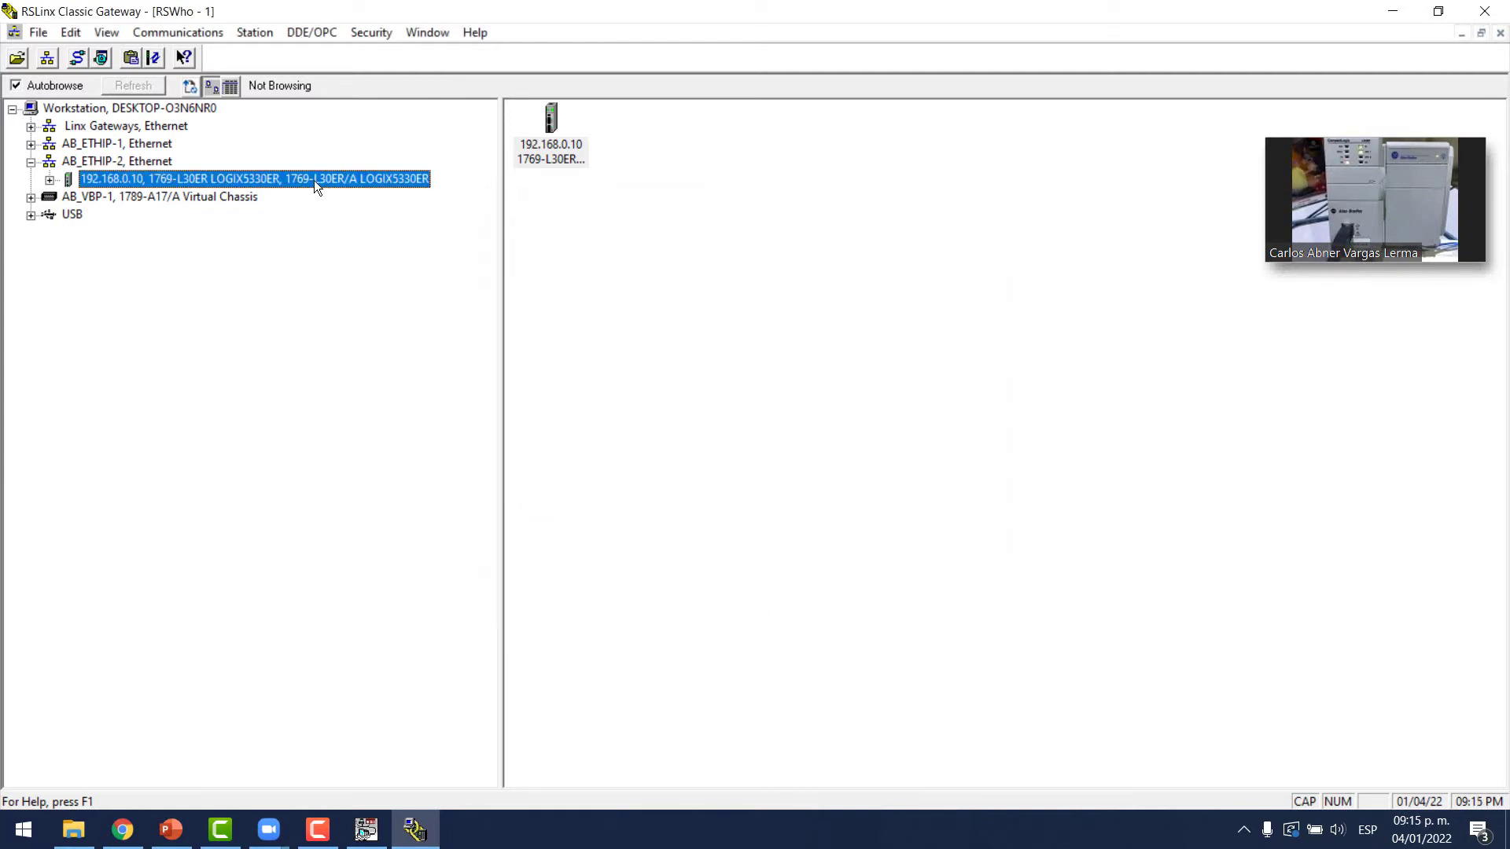
pyautogui.click(571, 121)
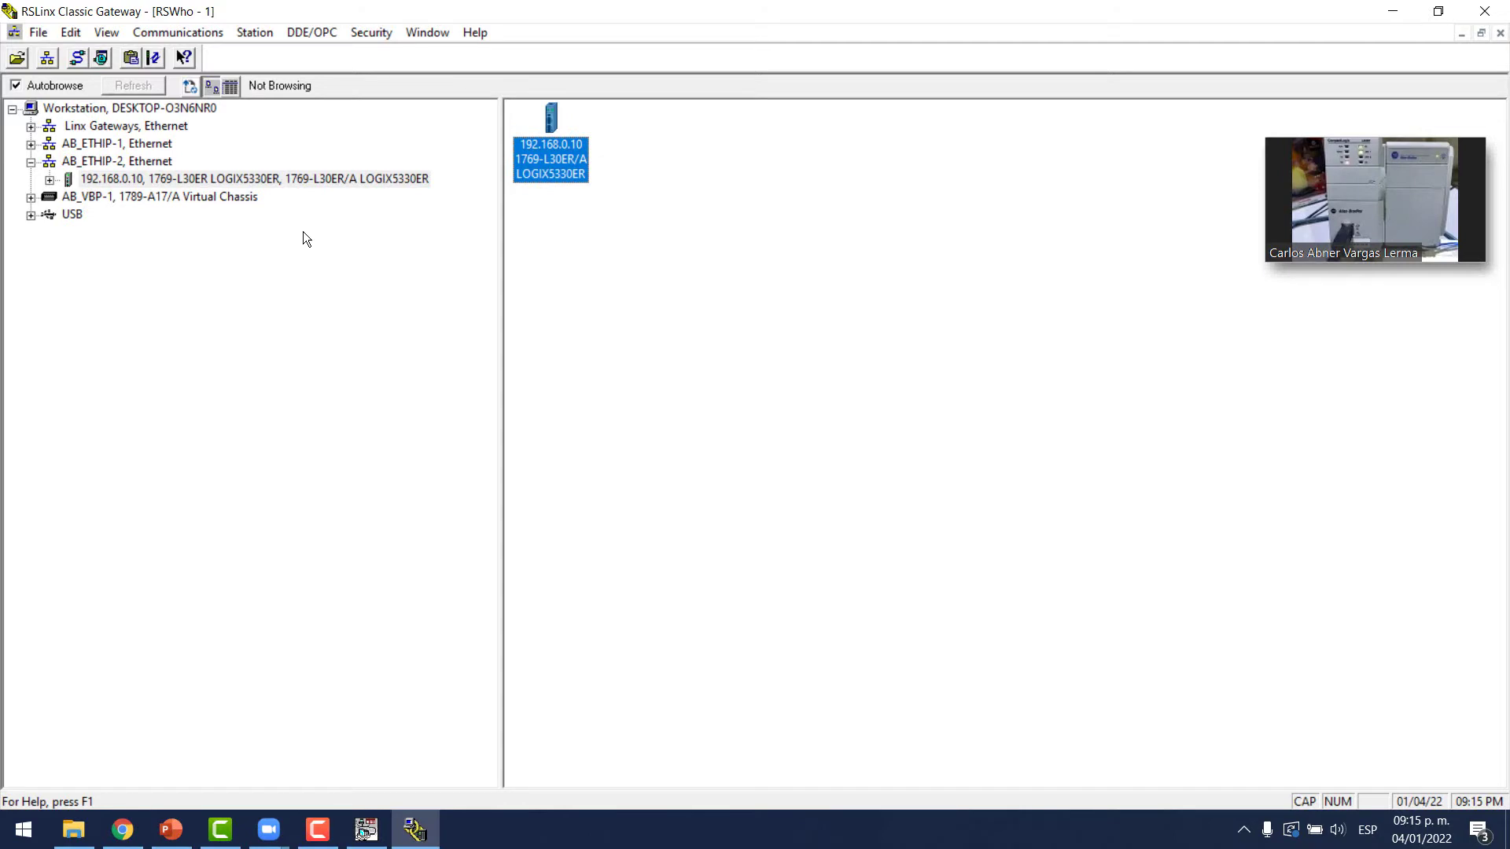
# - Browse the USB connection and inspect its 1769-L30ER node alongside the AB_ETHIP-2 network
pyautogui.click(63, 214)
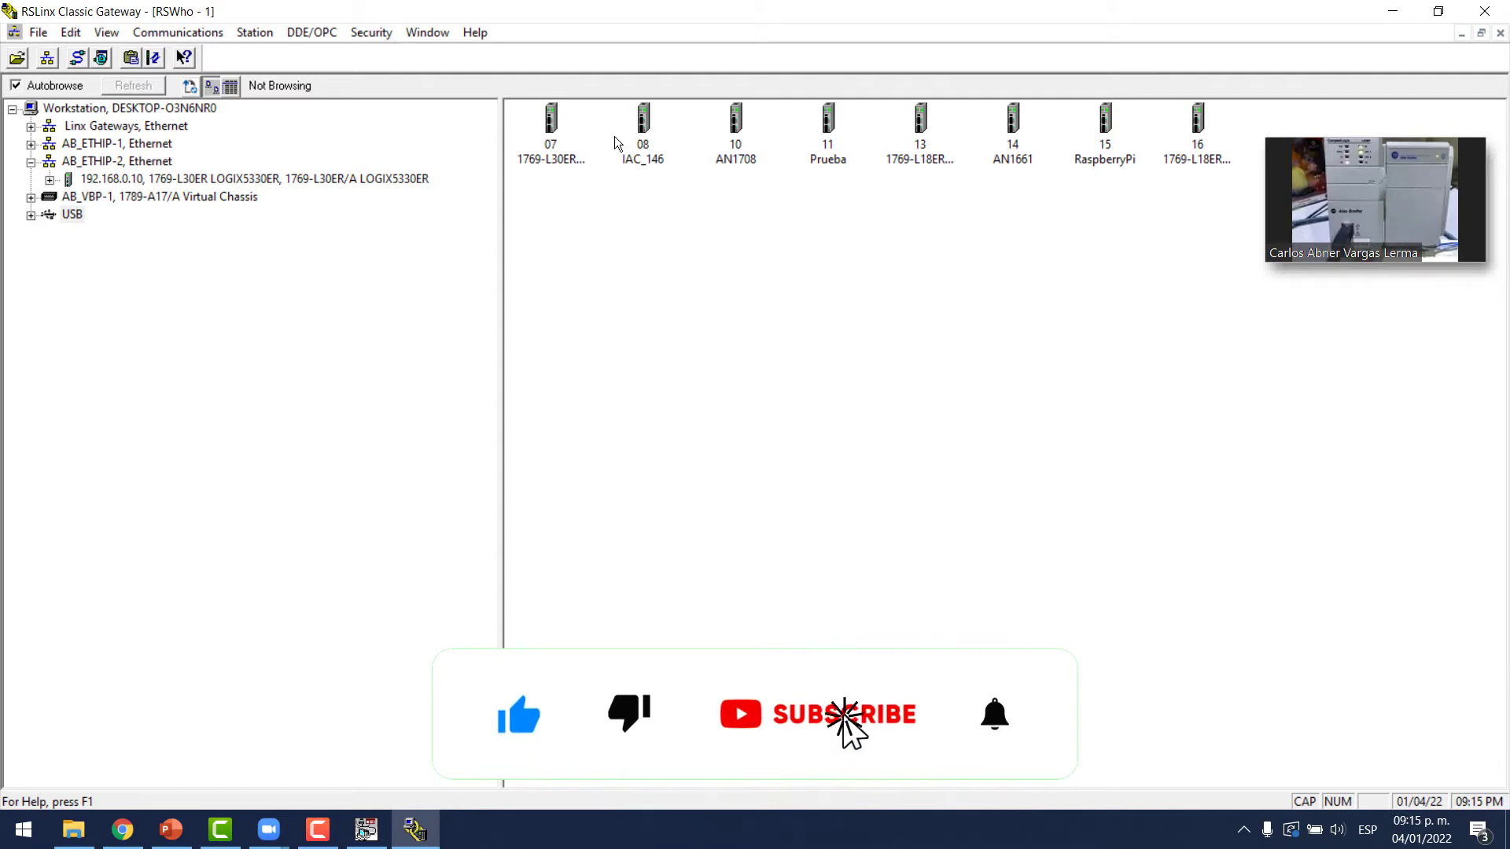
pyautogui.click(93, 217)
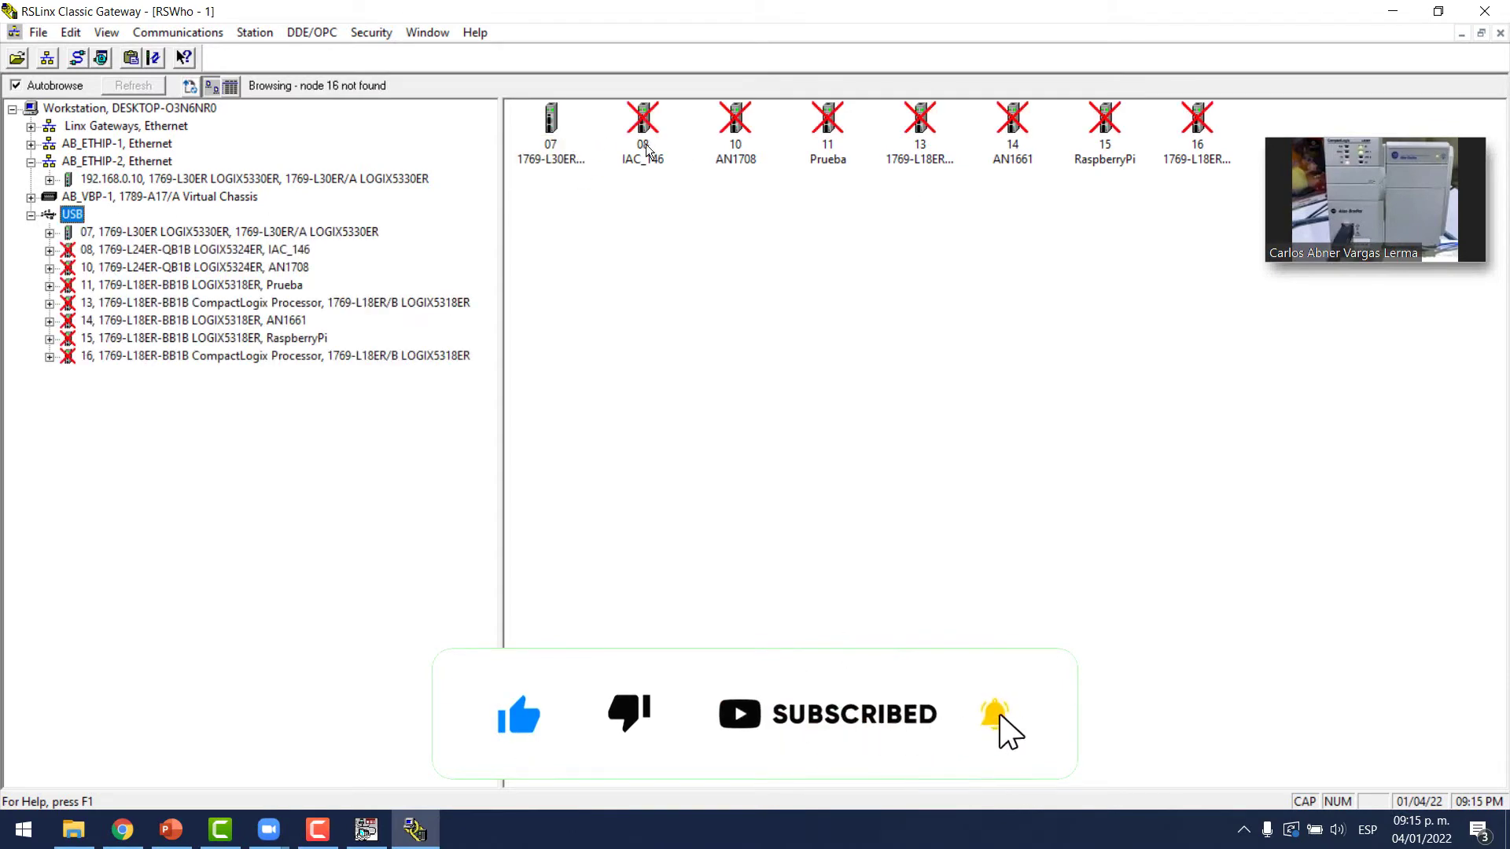
pyautogui.click(555, 127)
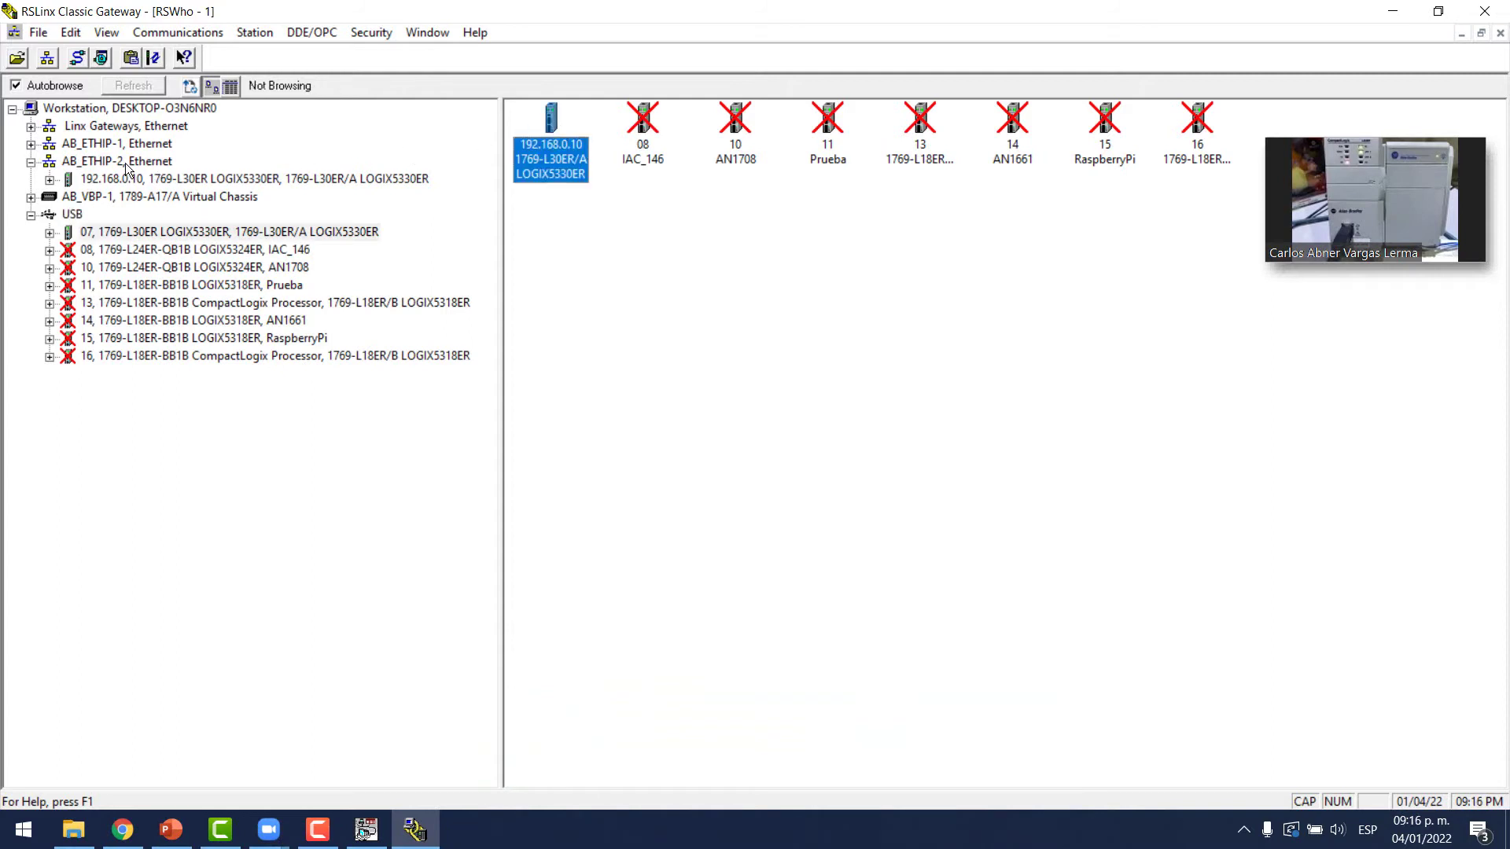
pyautogui.click(156, 164)
pyautogui.click(55, 212)
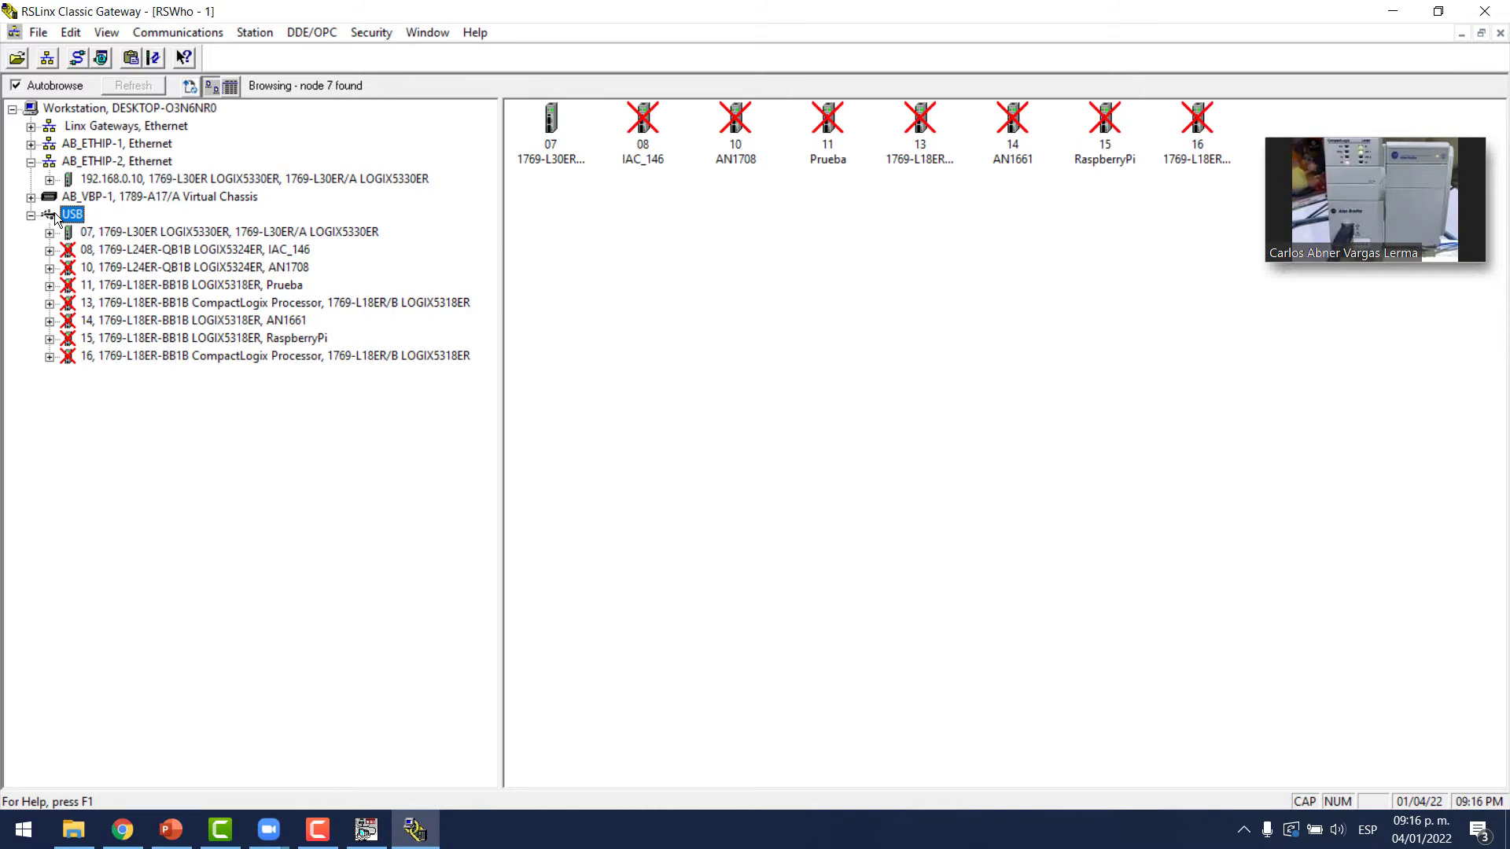
# - Switch to Chrome, search the Rockwell downloads for "US" and pick version 1.004 of 1203-USB
pyautogui.click(121, 829)
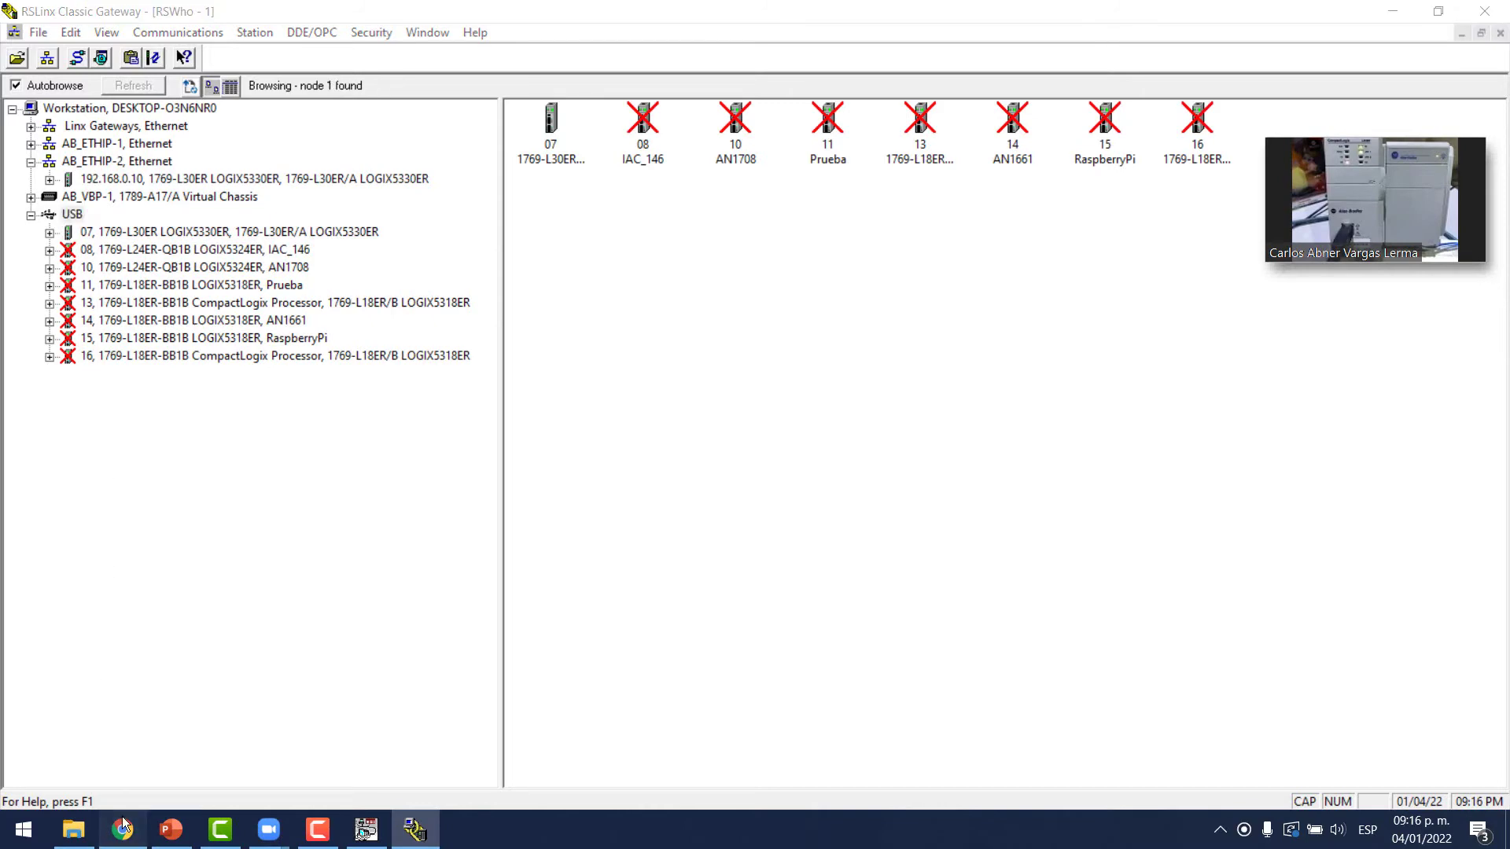
pyautogui.moveTo(408, 317); pyautogui.dragTo(228, 322)
pyautogui.write('US')
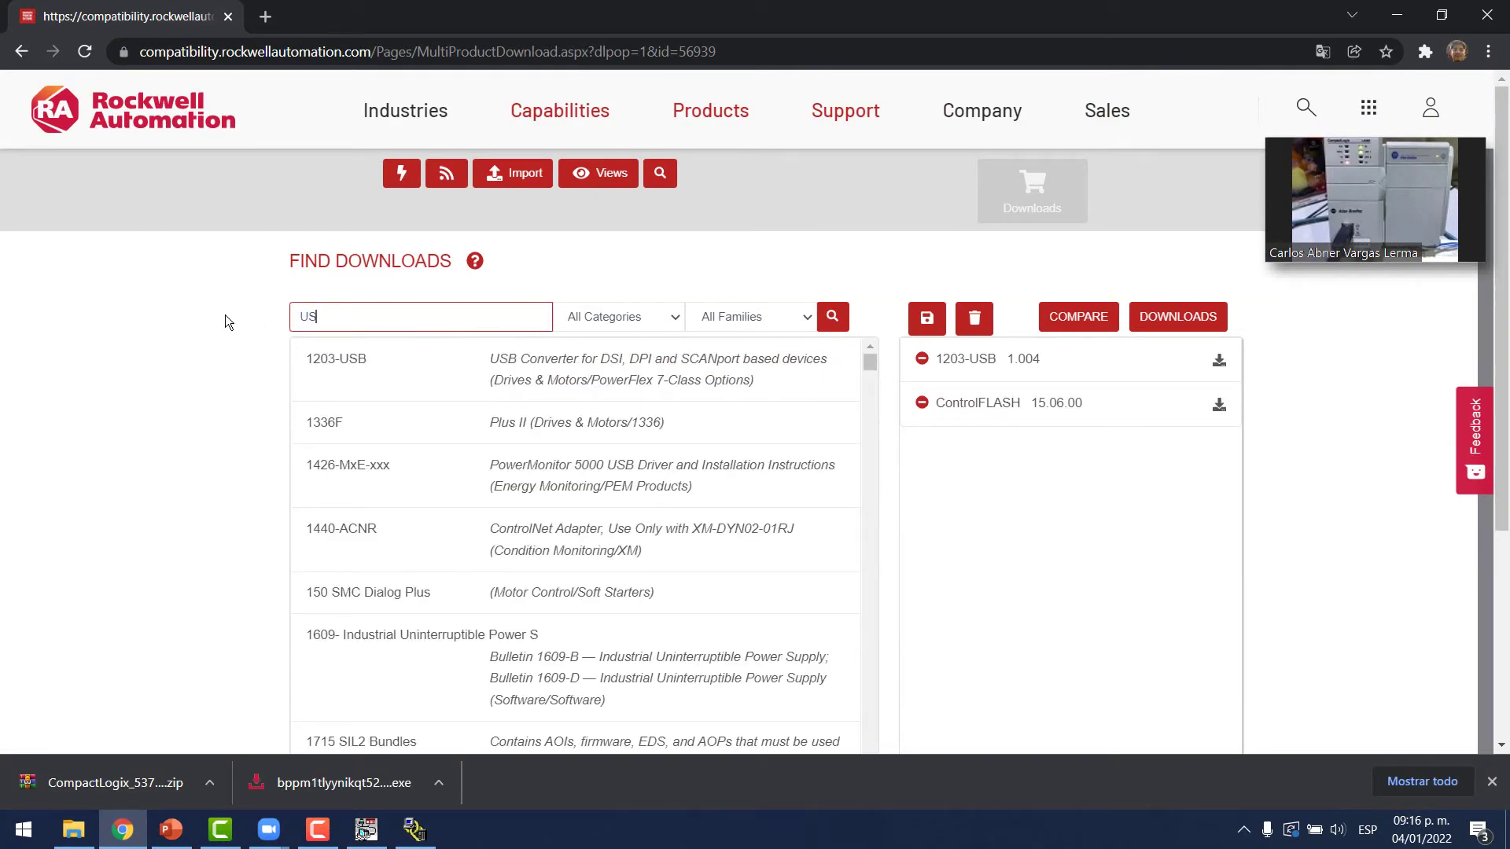
pyautogui.click(337, 376)
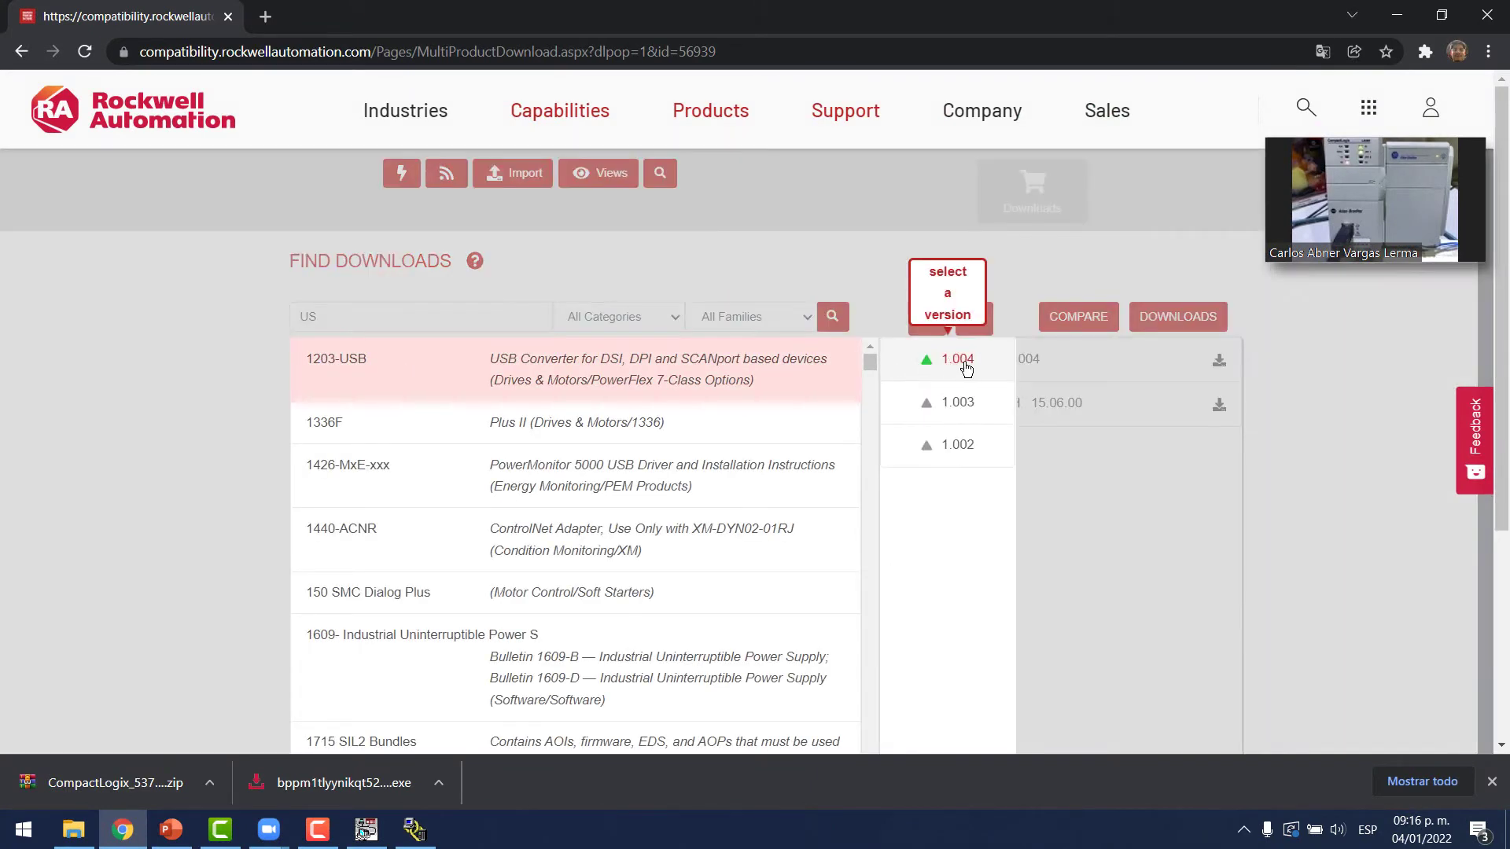
pyautogui.click(960, 359)
# - Add the Windows Driver for 1203-USB to the download cart, close the available downloads and return to RSLinx Classic
pyautogui.click(1219, 362)
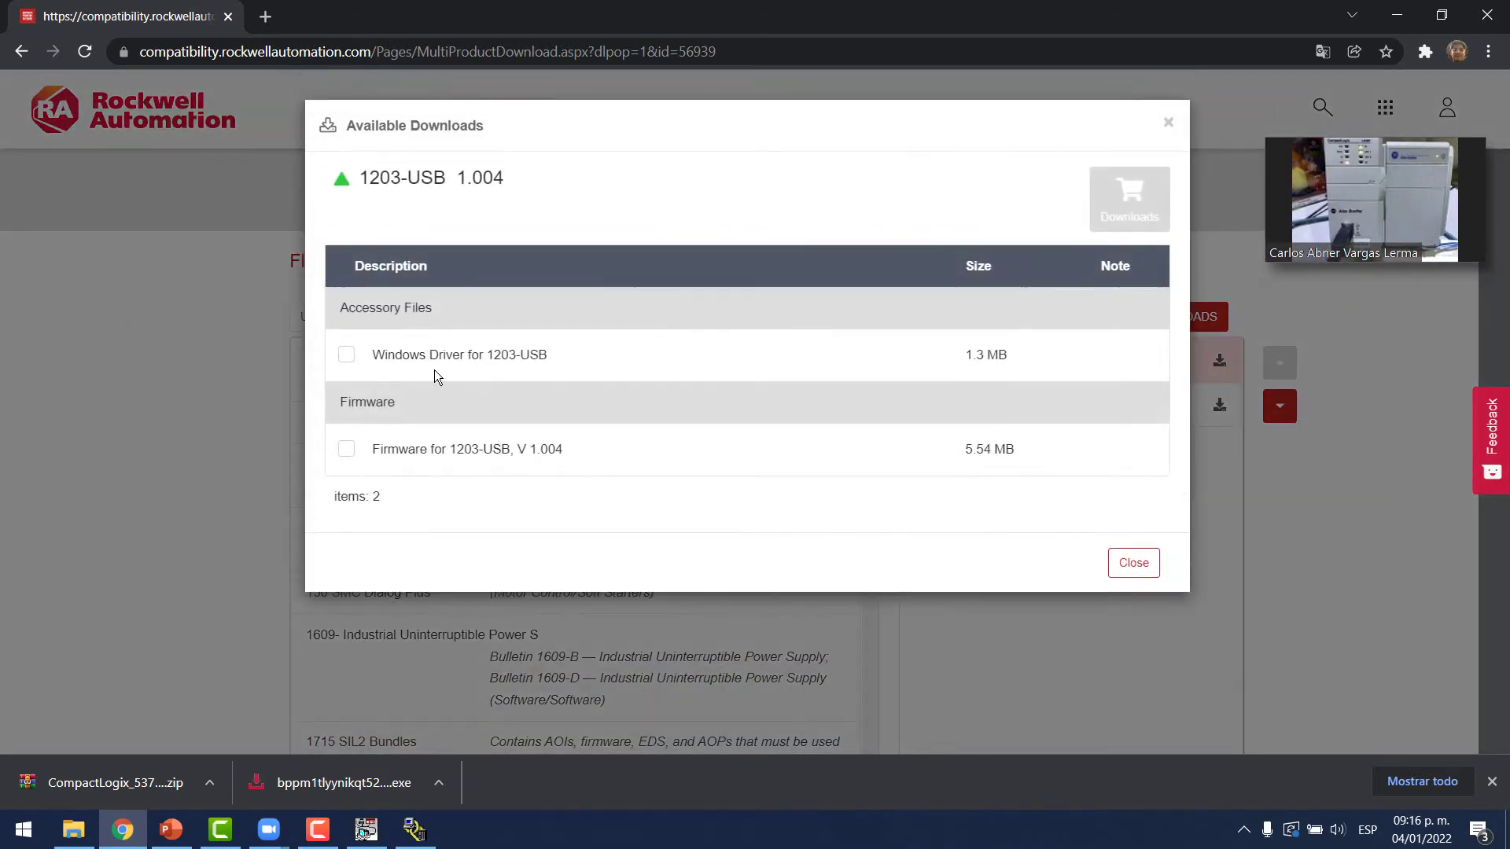
pyautogui.click(347, 355)
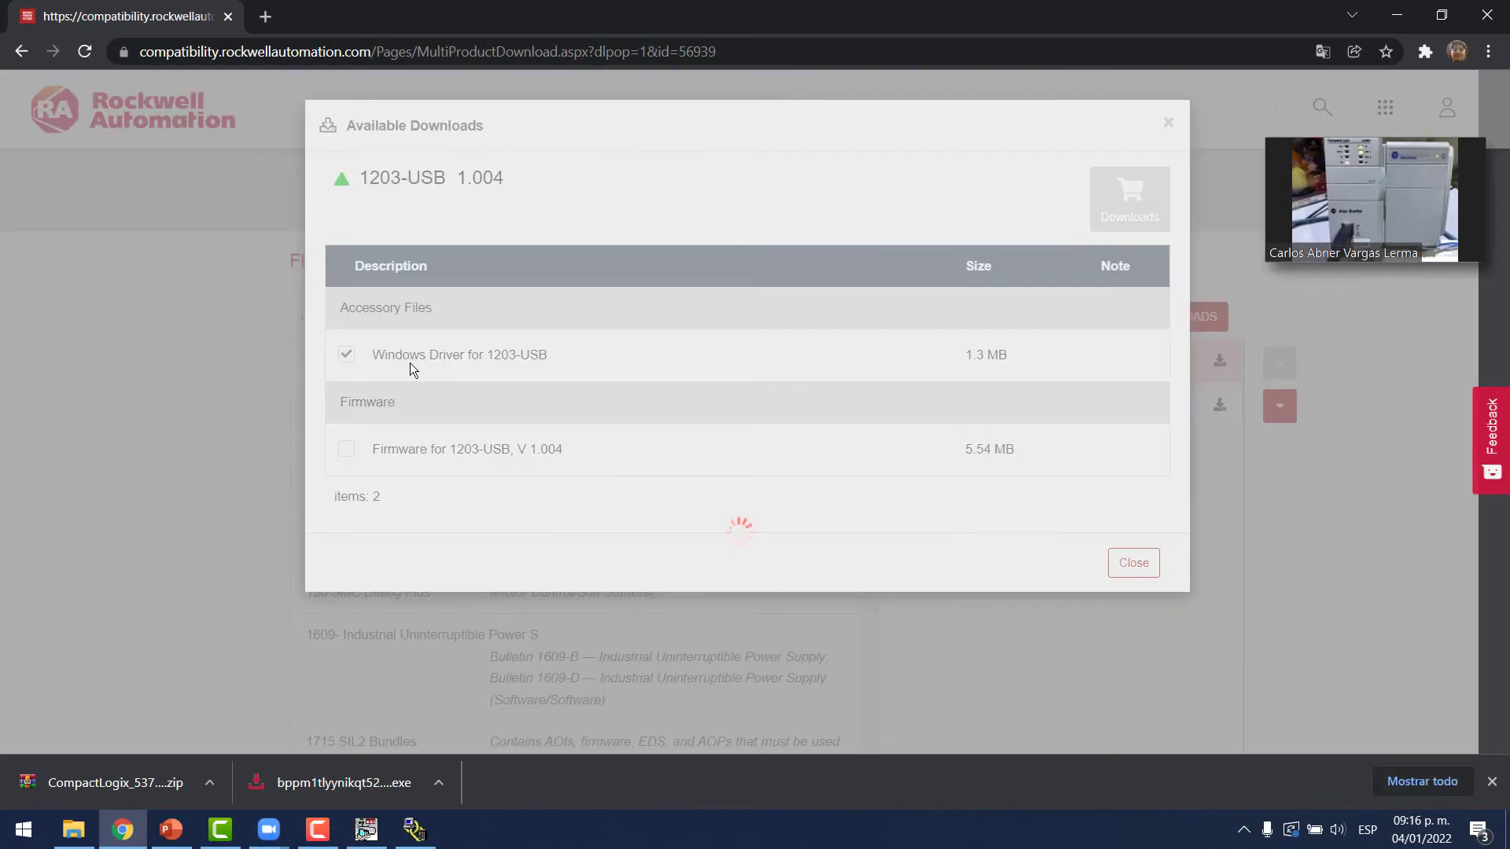
pyautogui.click(1167, 124)
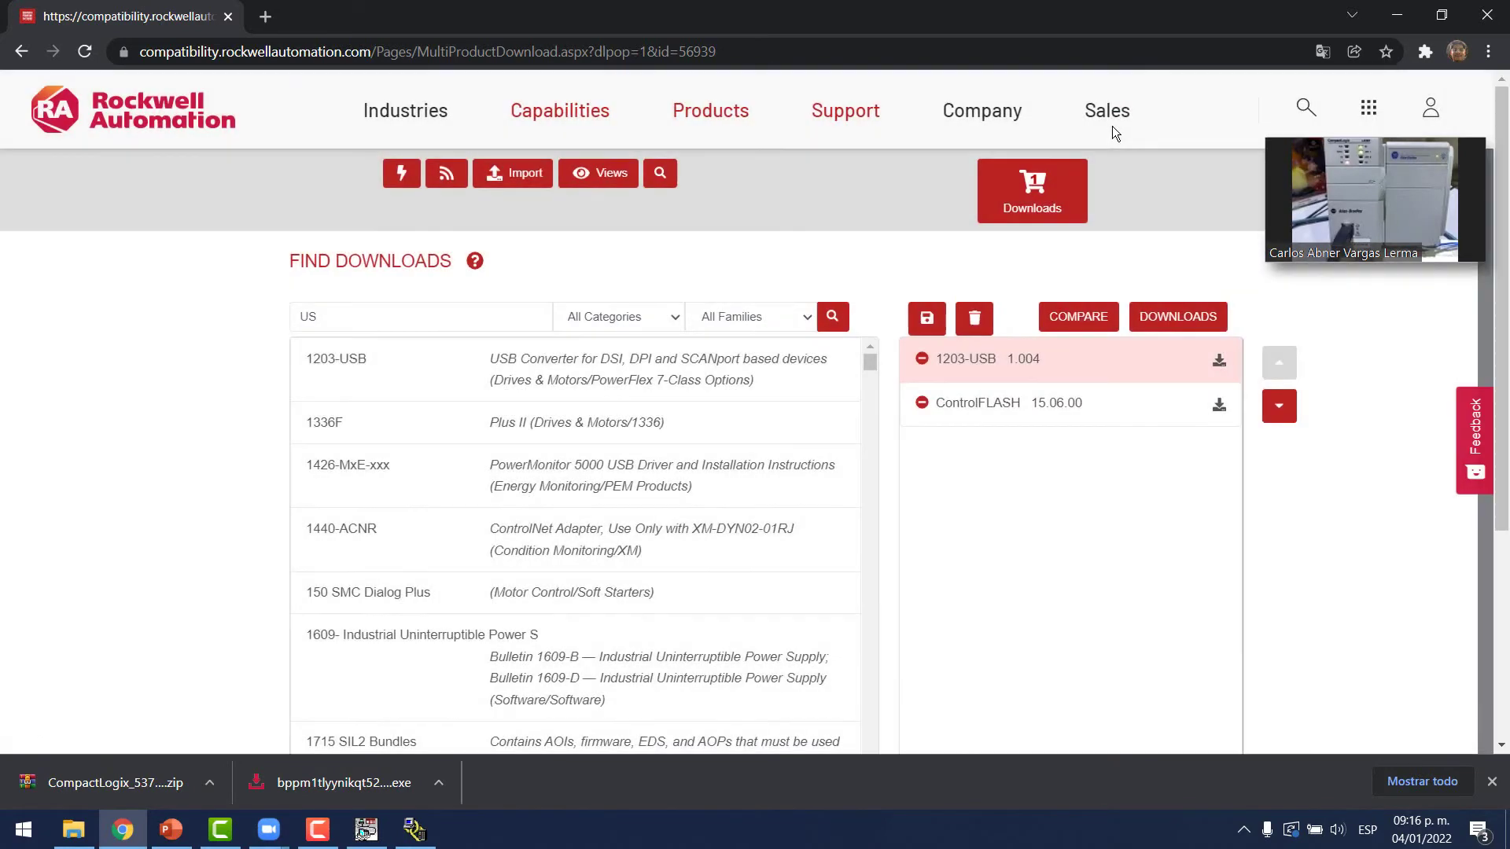
pyautogui.click(1393, 16)
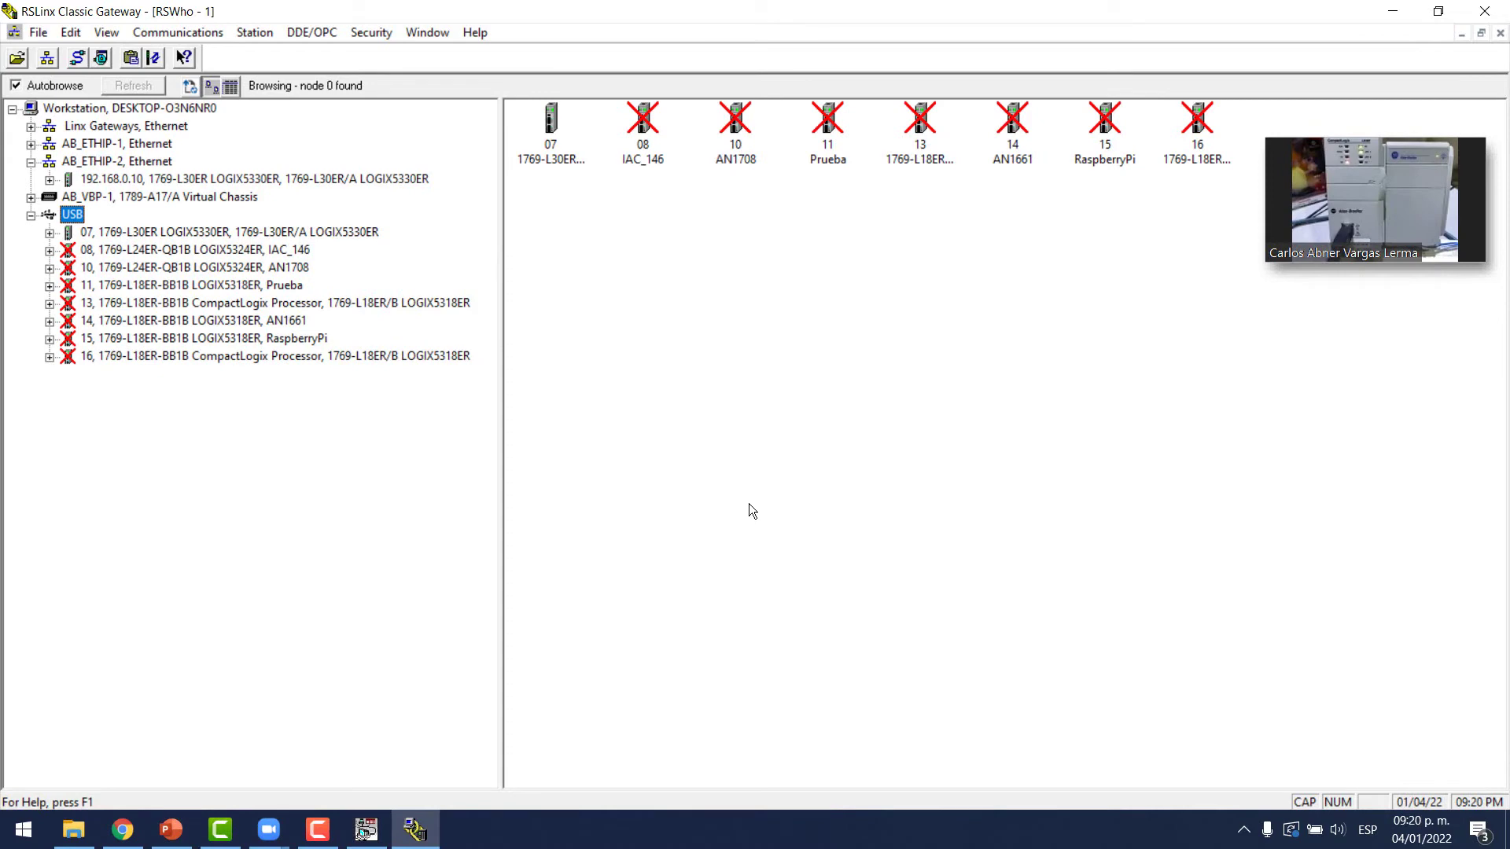
# - Launch the ControlFLASH application
pyautogui.click(22, 831)
pyautogui.write('co')
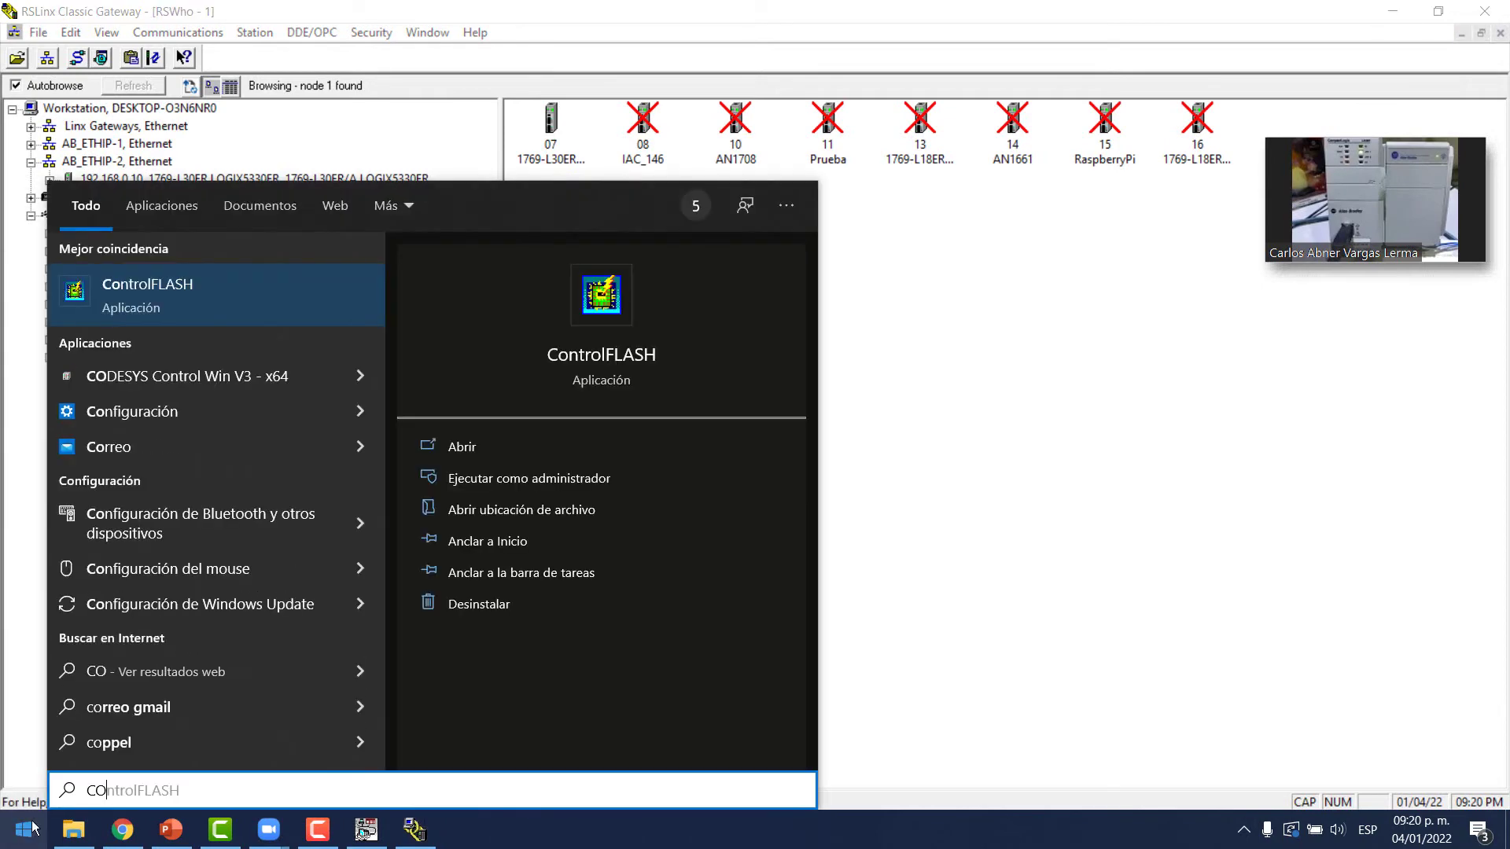
pyautogui.click(229, 289)
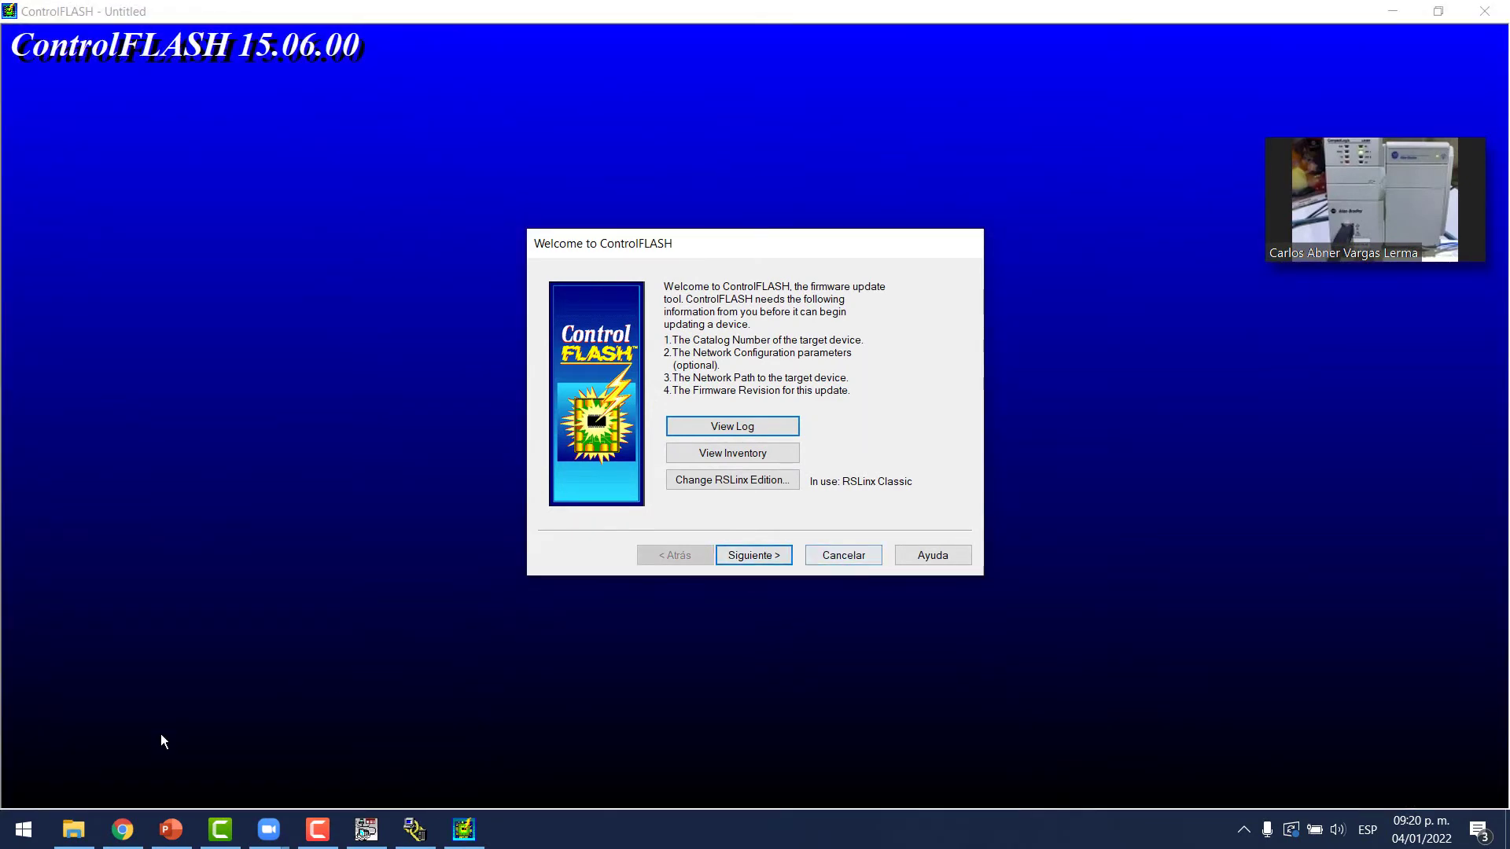
# - Search the installed applications for Studio 5000 and launch it
pyautogui.click(13, 842)
pyautogui.write('SU')
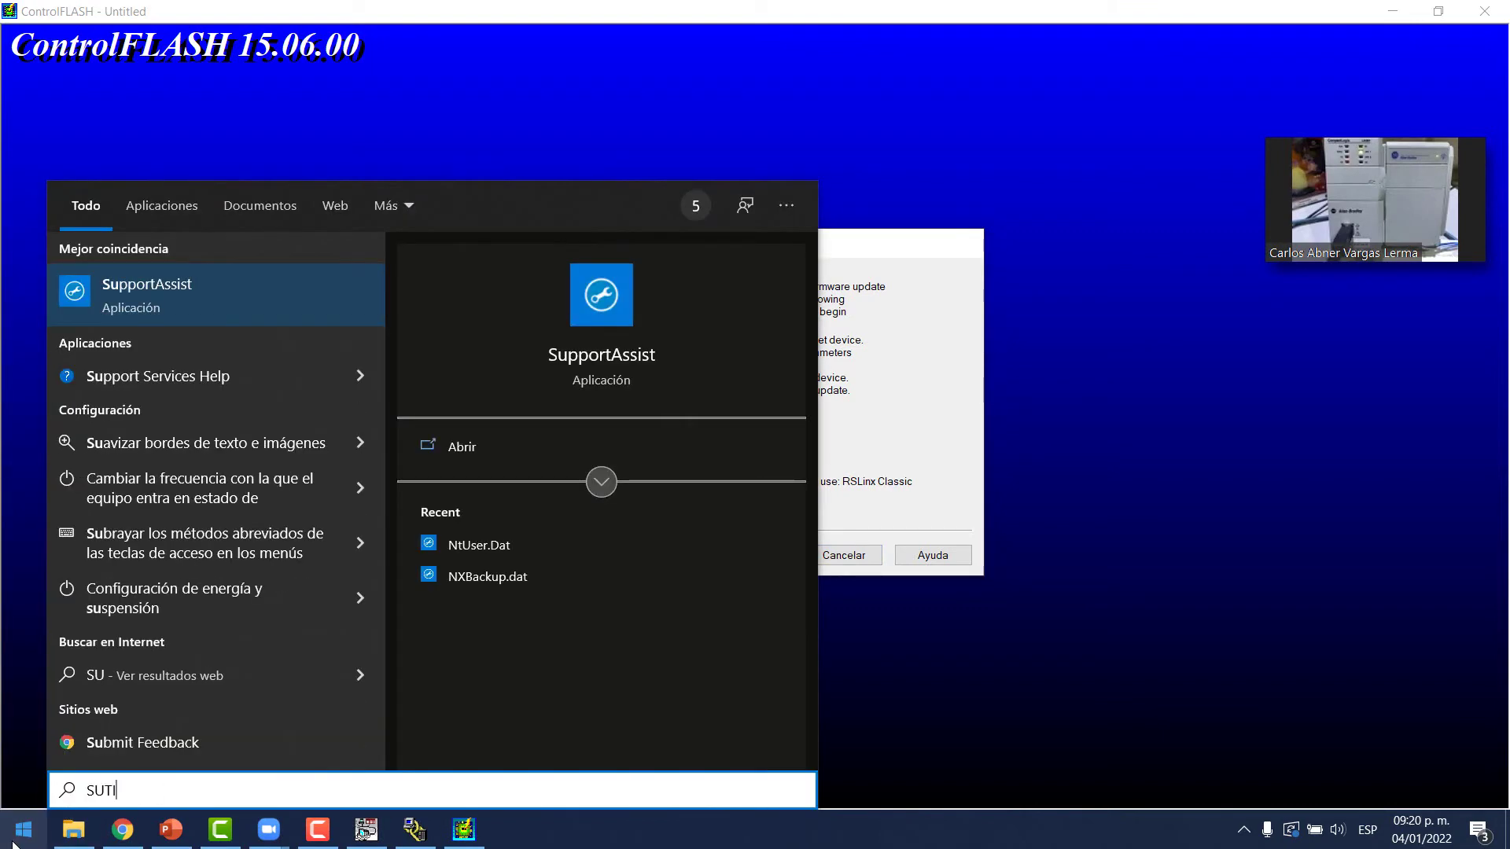
pyautogui.press('BackSpace')
pyautogui.write('TU')
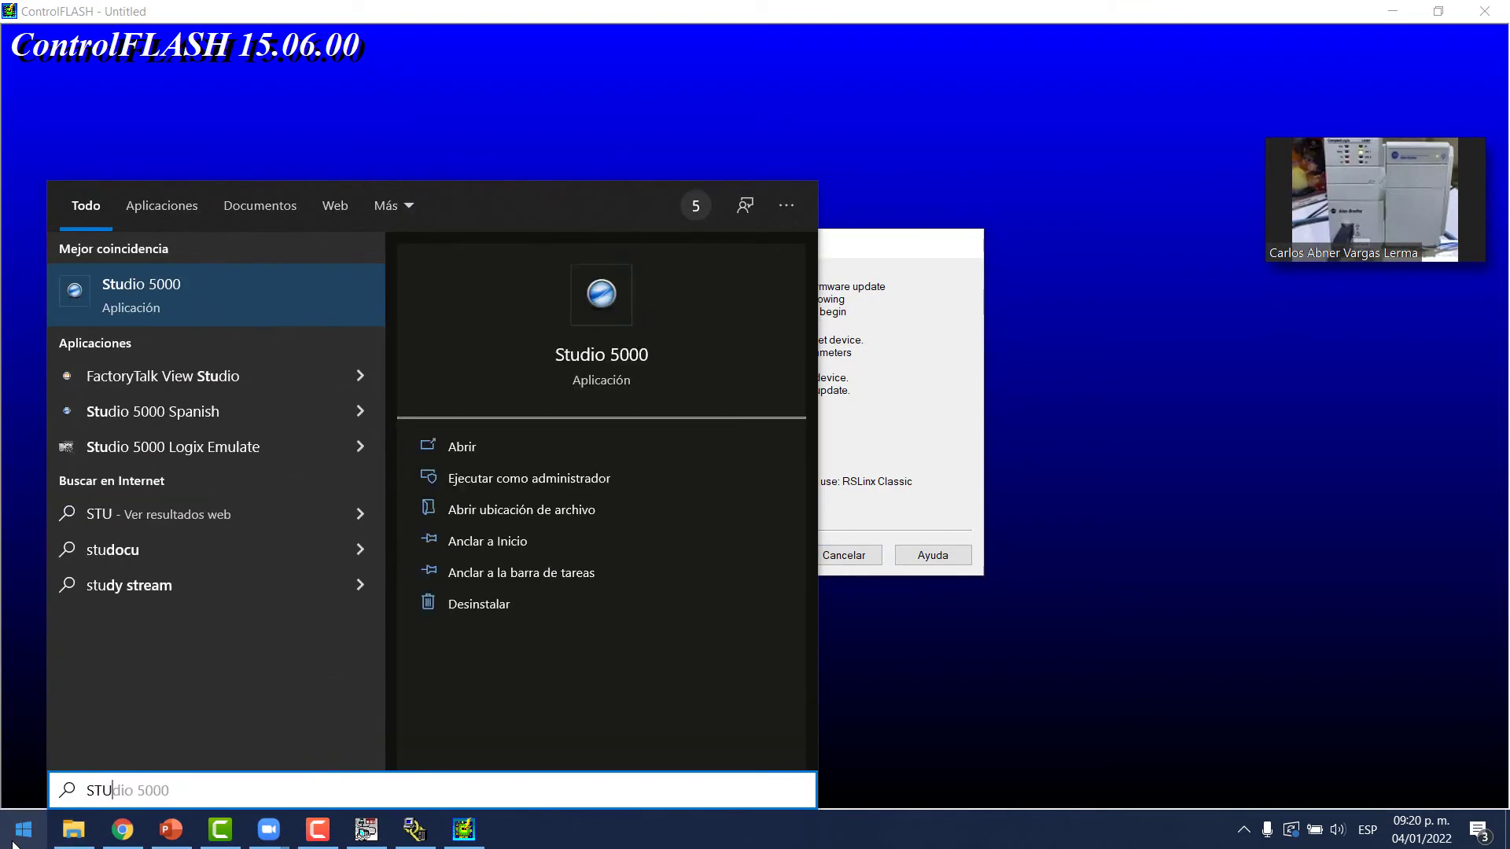
pyautogui.click(160, 302)
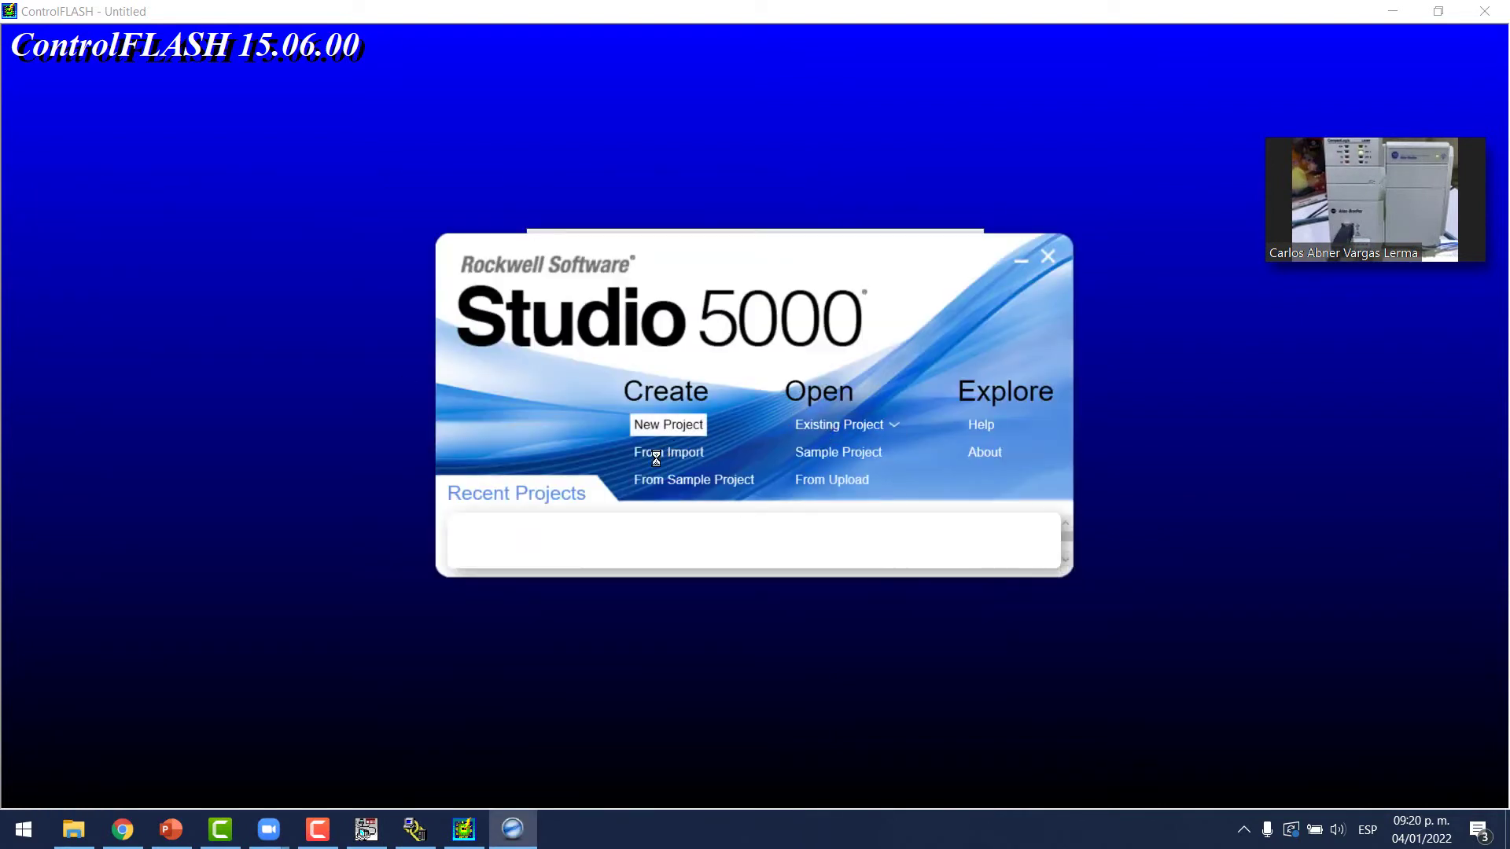
# - Start a new Logix project named YOUTUBE for the 1769-L30ER CompactLogix 5370 controller
pyautogui.click(709, 425)
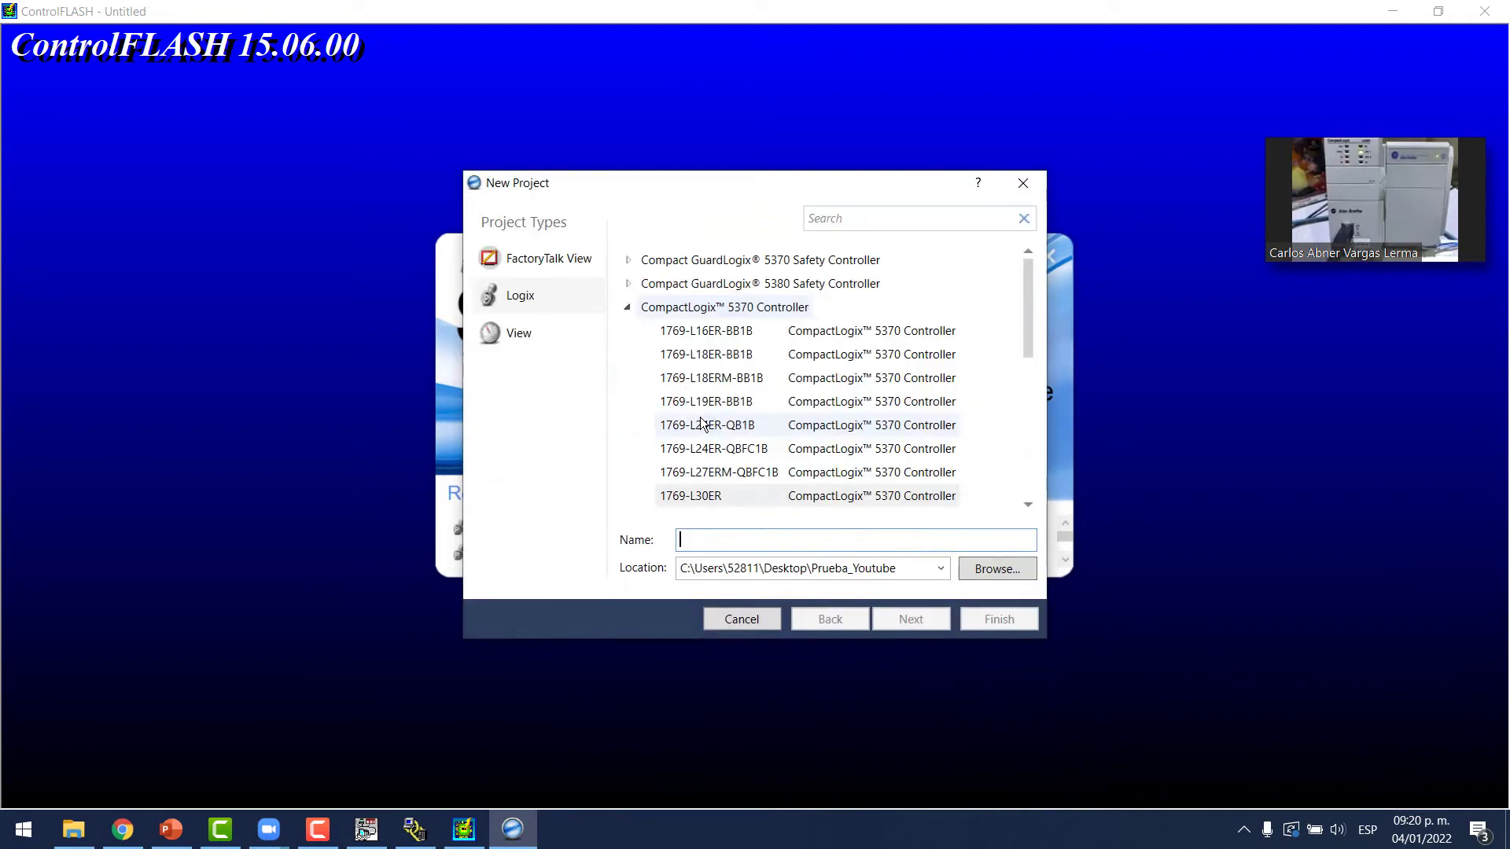
pyautogui.write('YO')
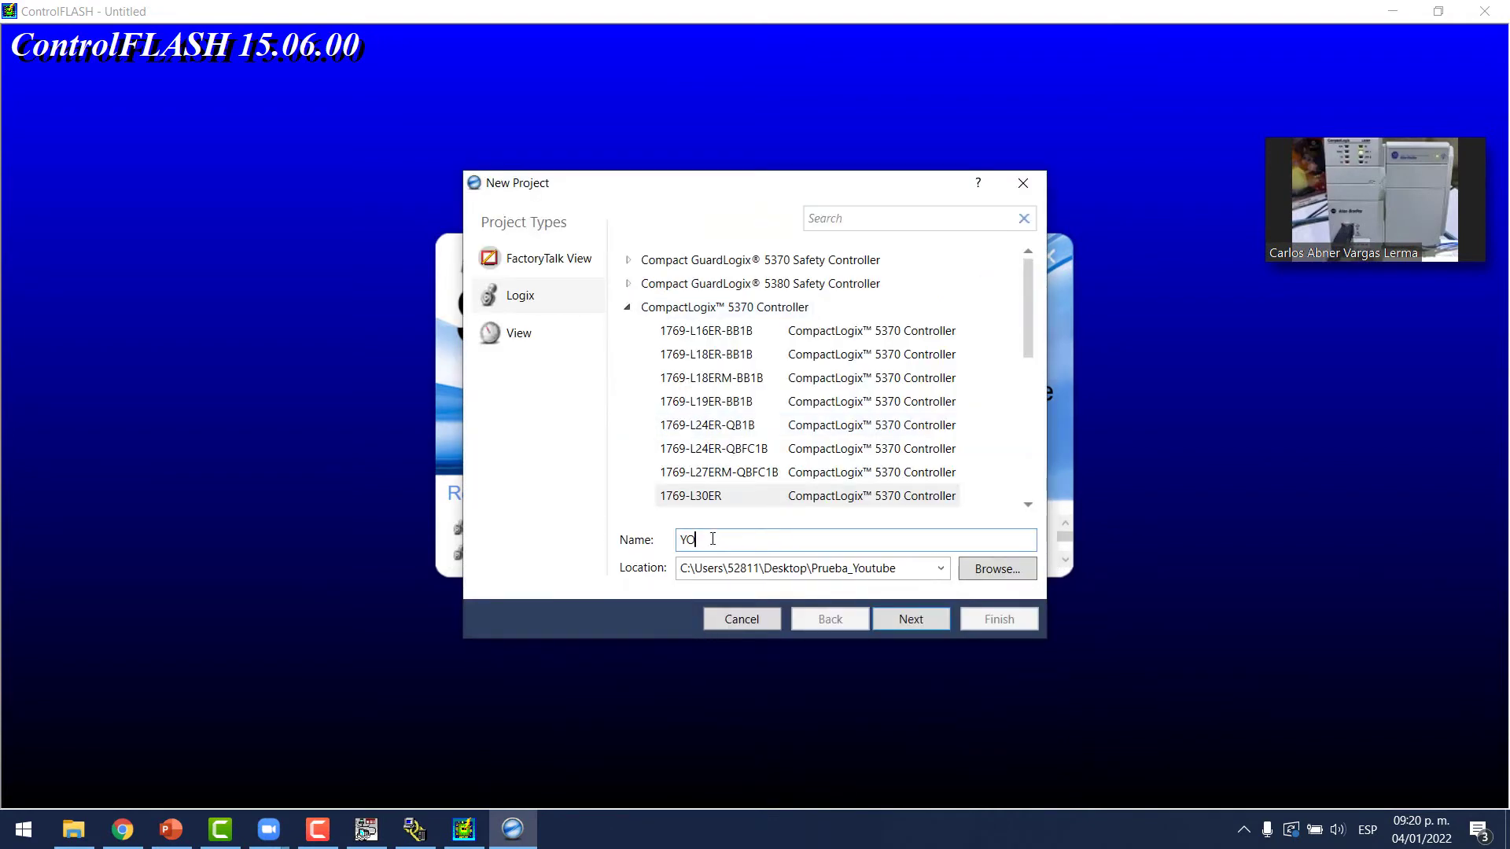
pyautogui.write('UTUBE')
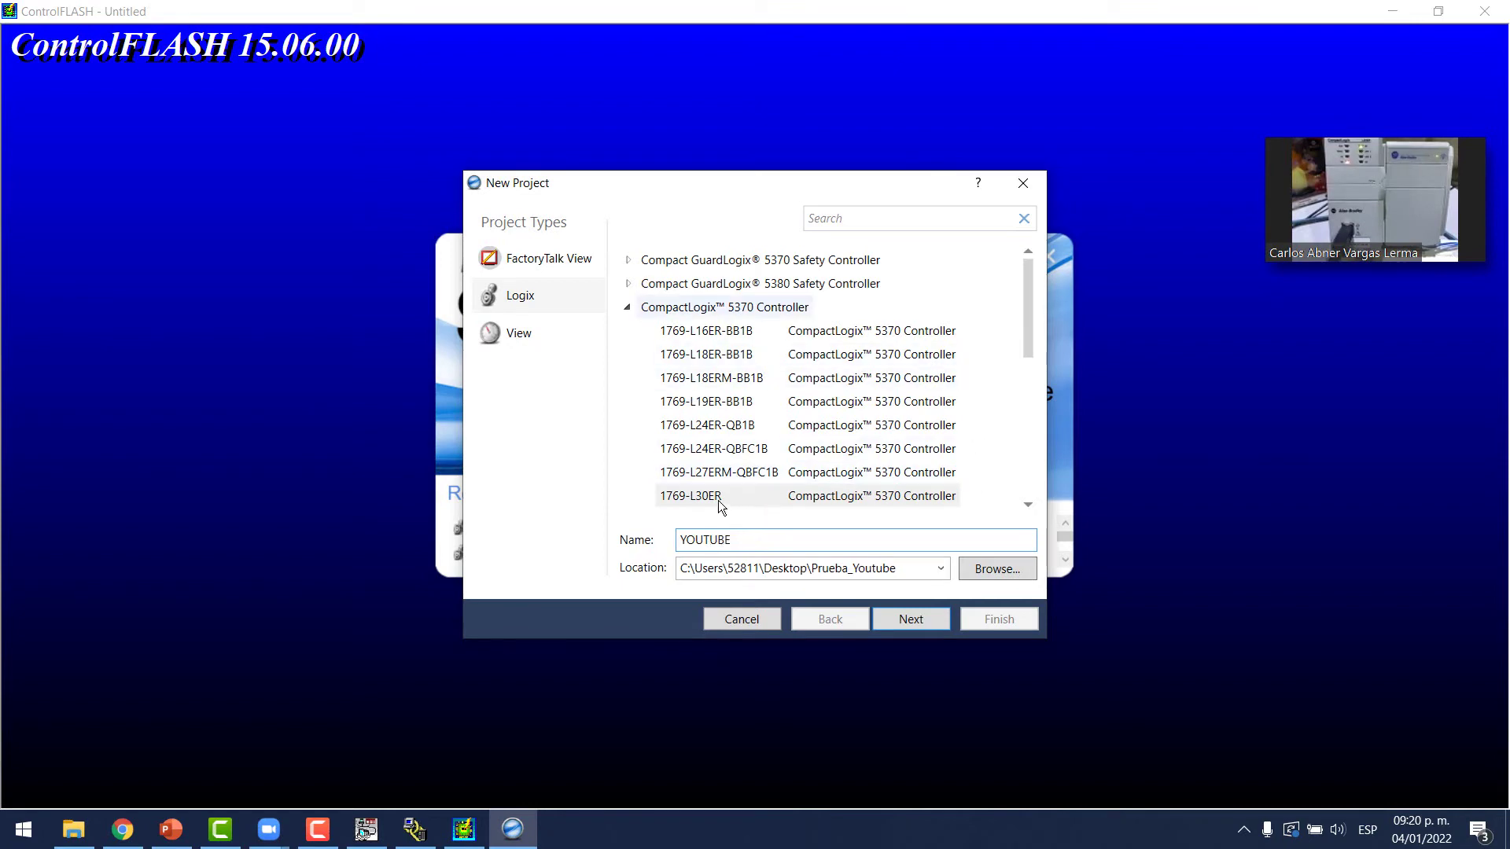
pyautogui.click(692, 497)
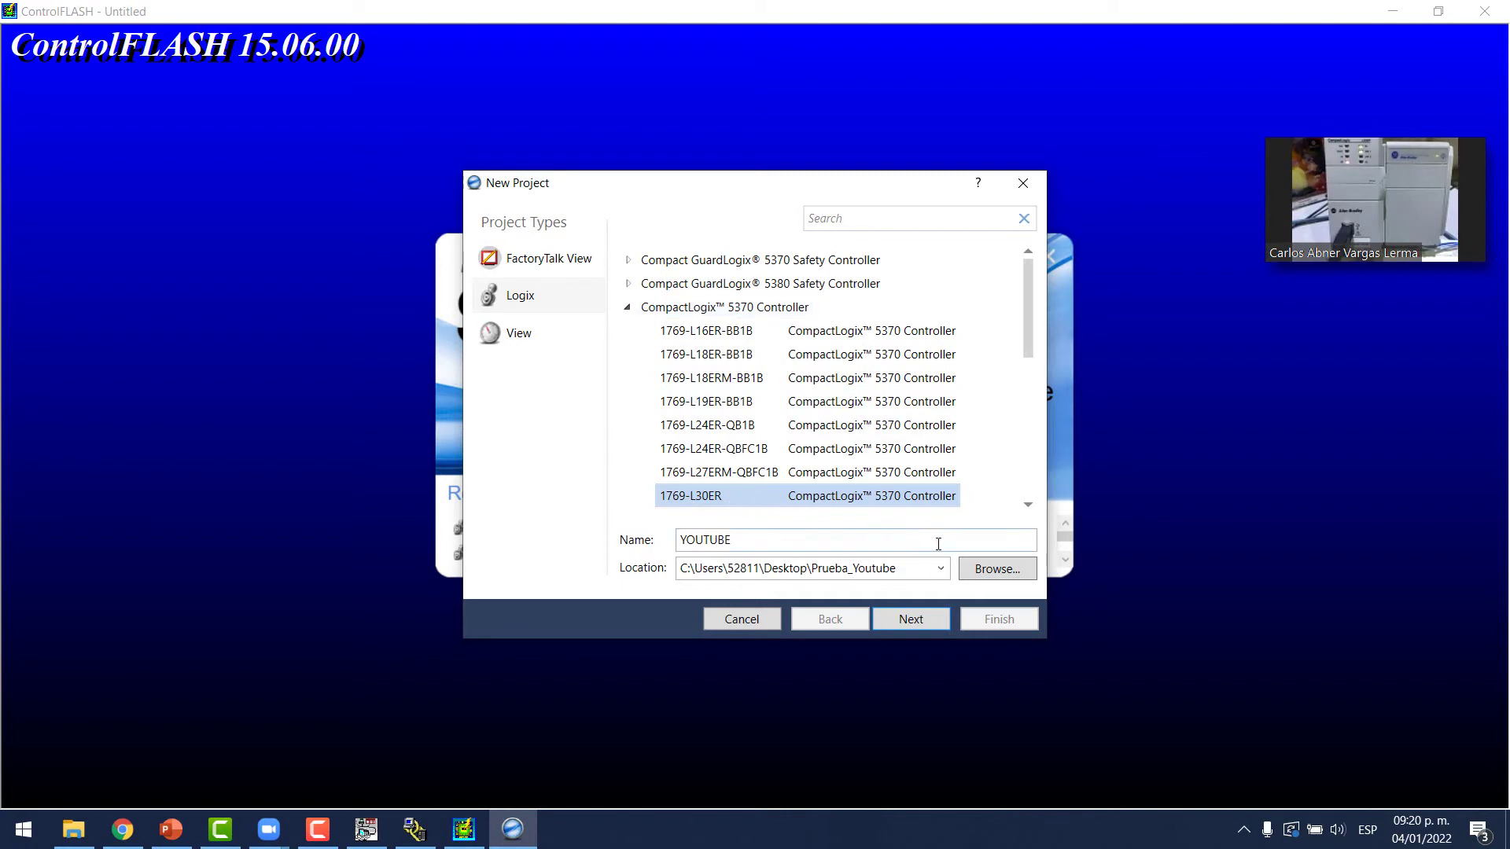
pyautogui.click(920, 618)
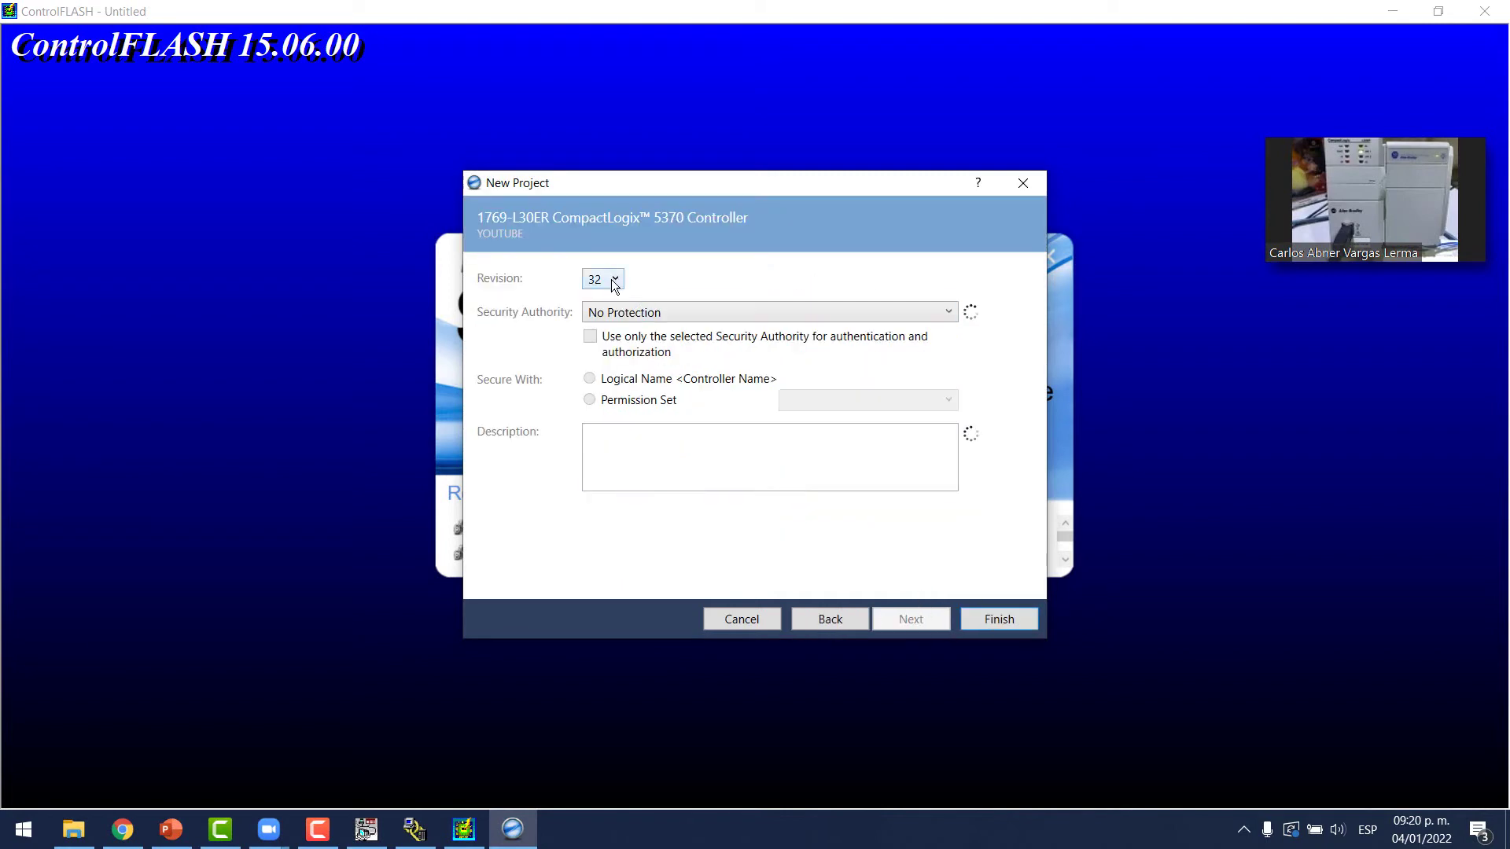
# - Set the project revision to 30 and create the project, replacing the existing one of the same name
pyautogui.click(614, 280)
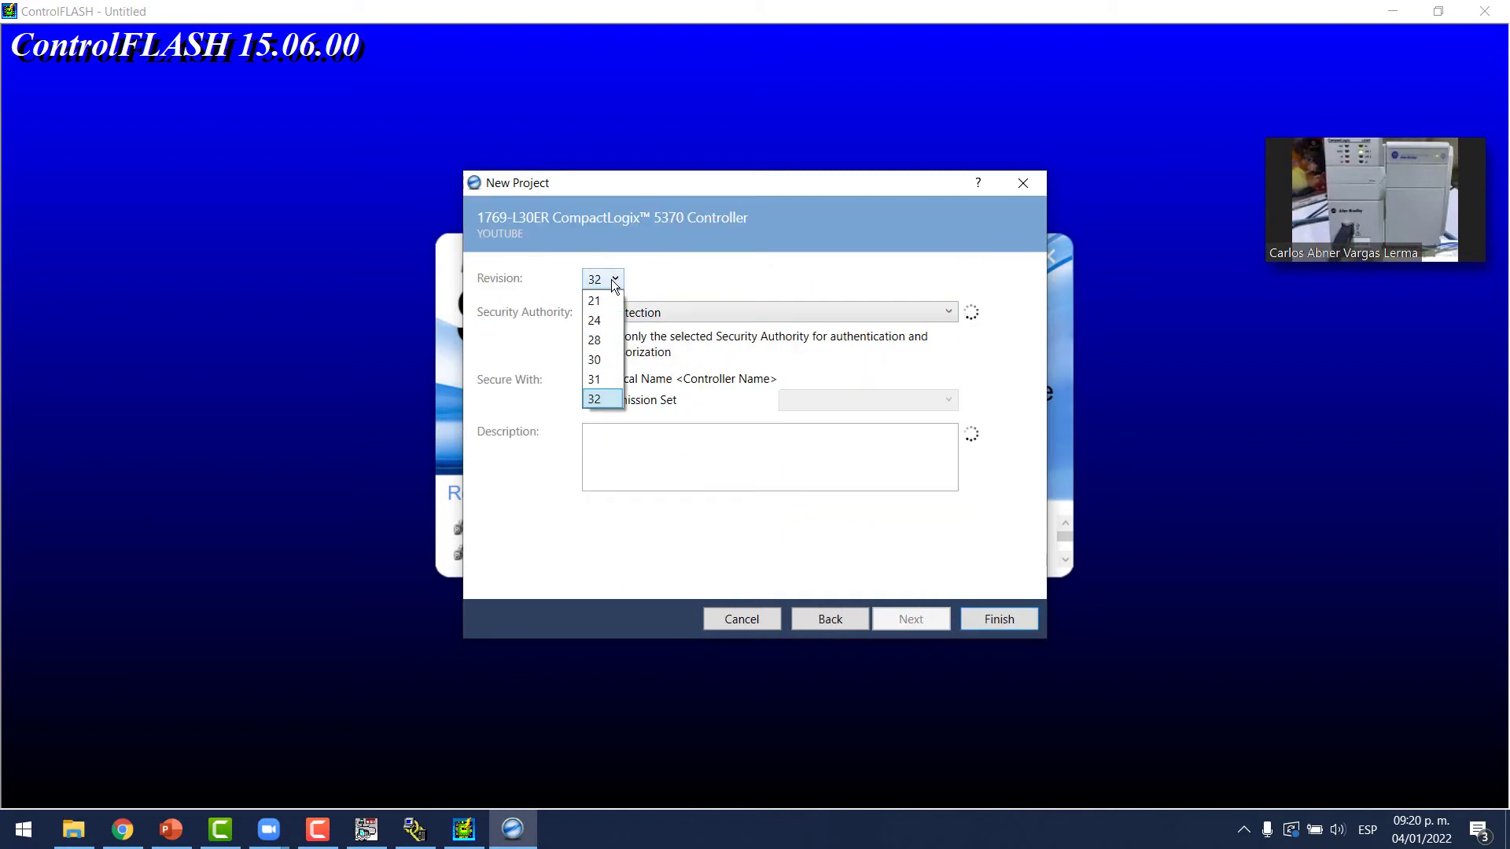
pyautogui.click(597, 362)
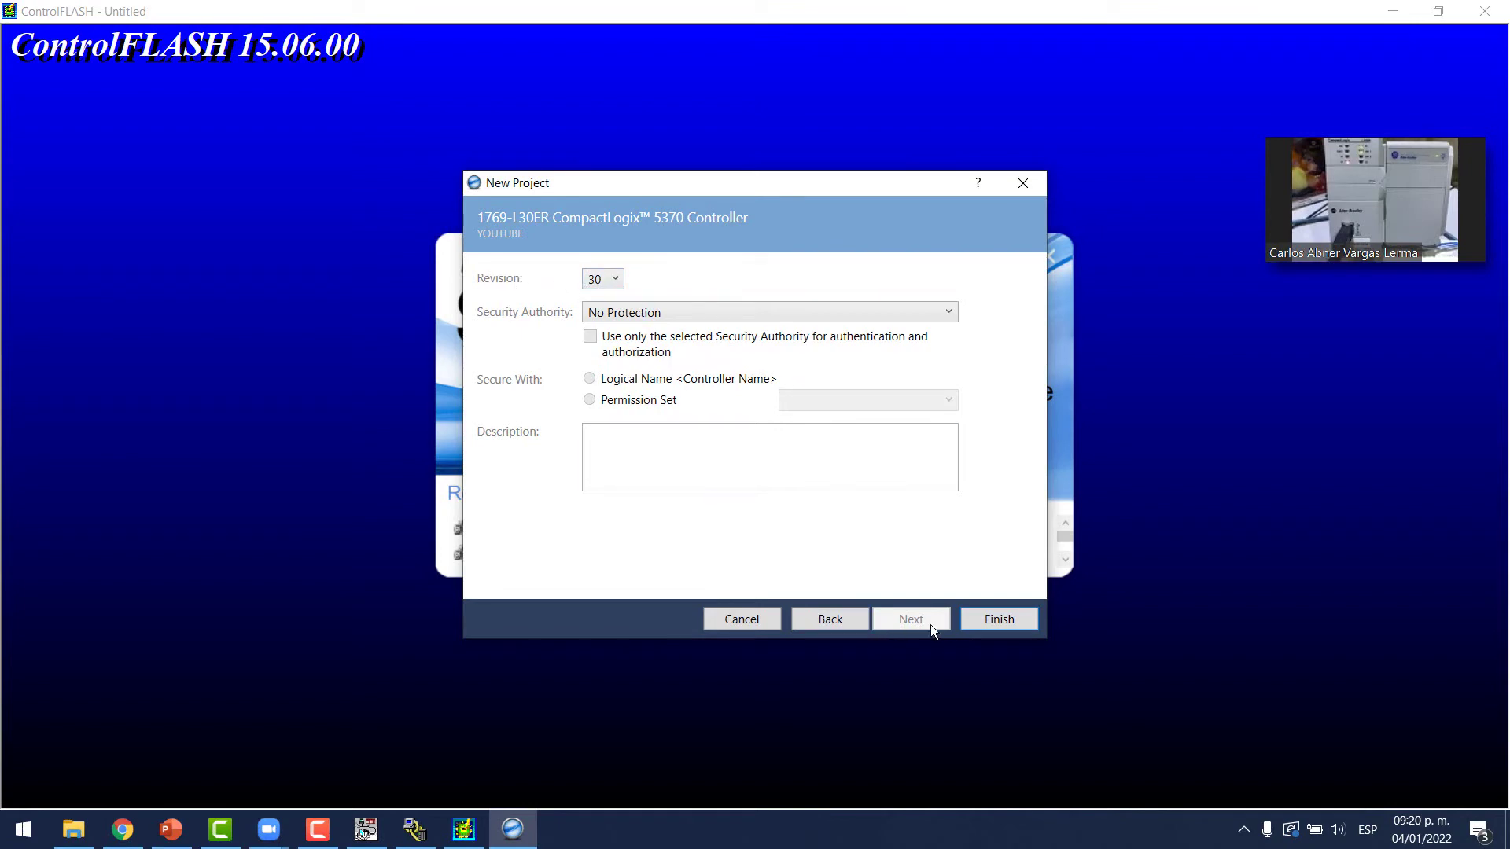
pyautogui.click(988, 621)
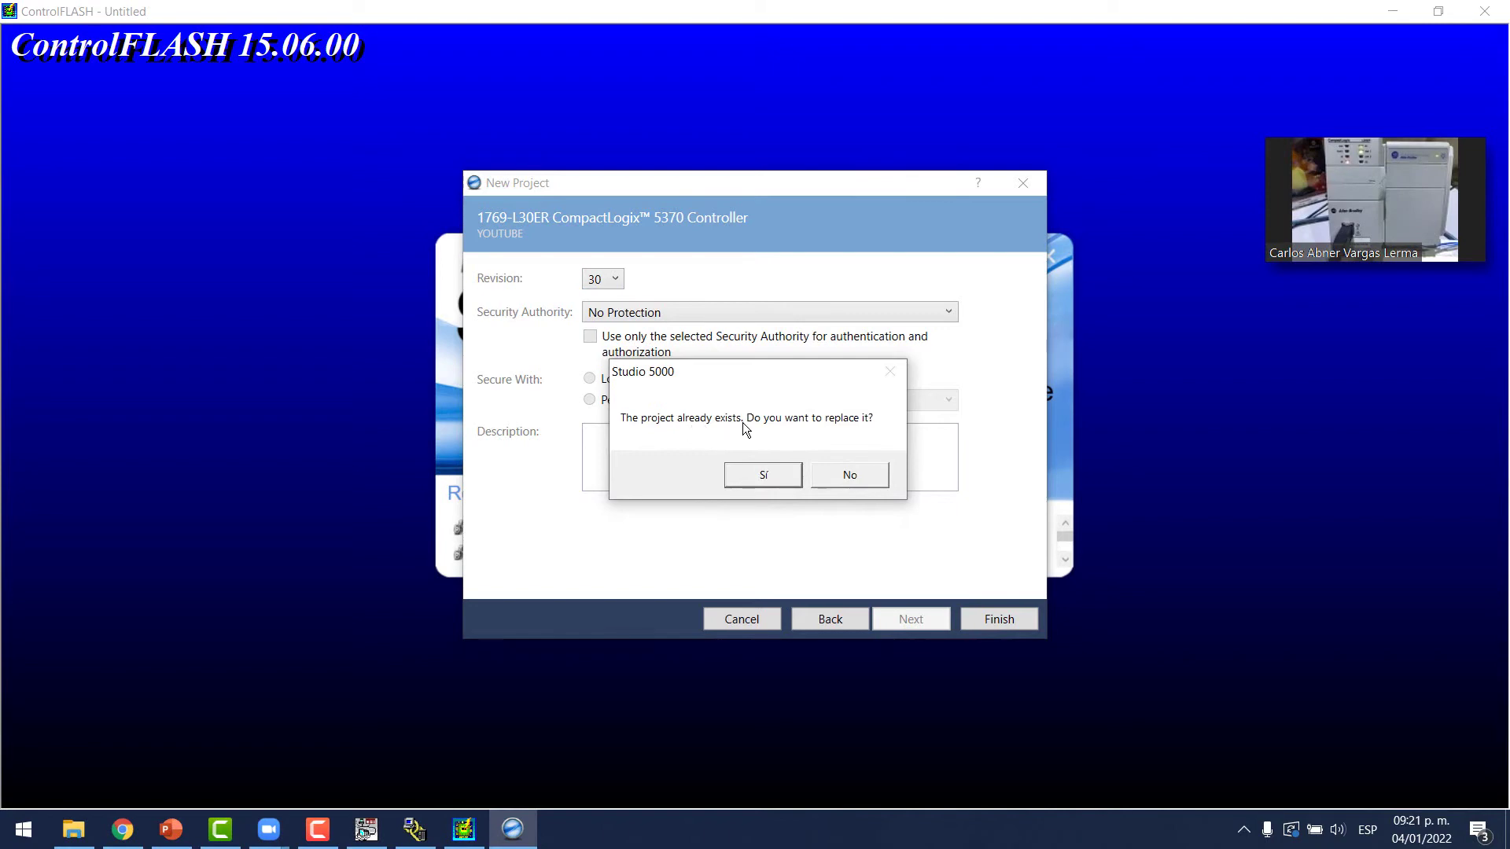
pyautogui.click(776, 473)
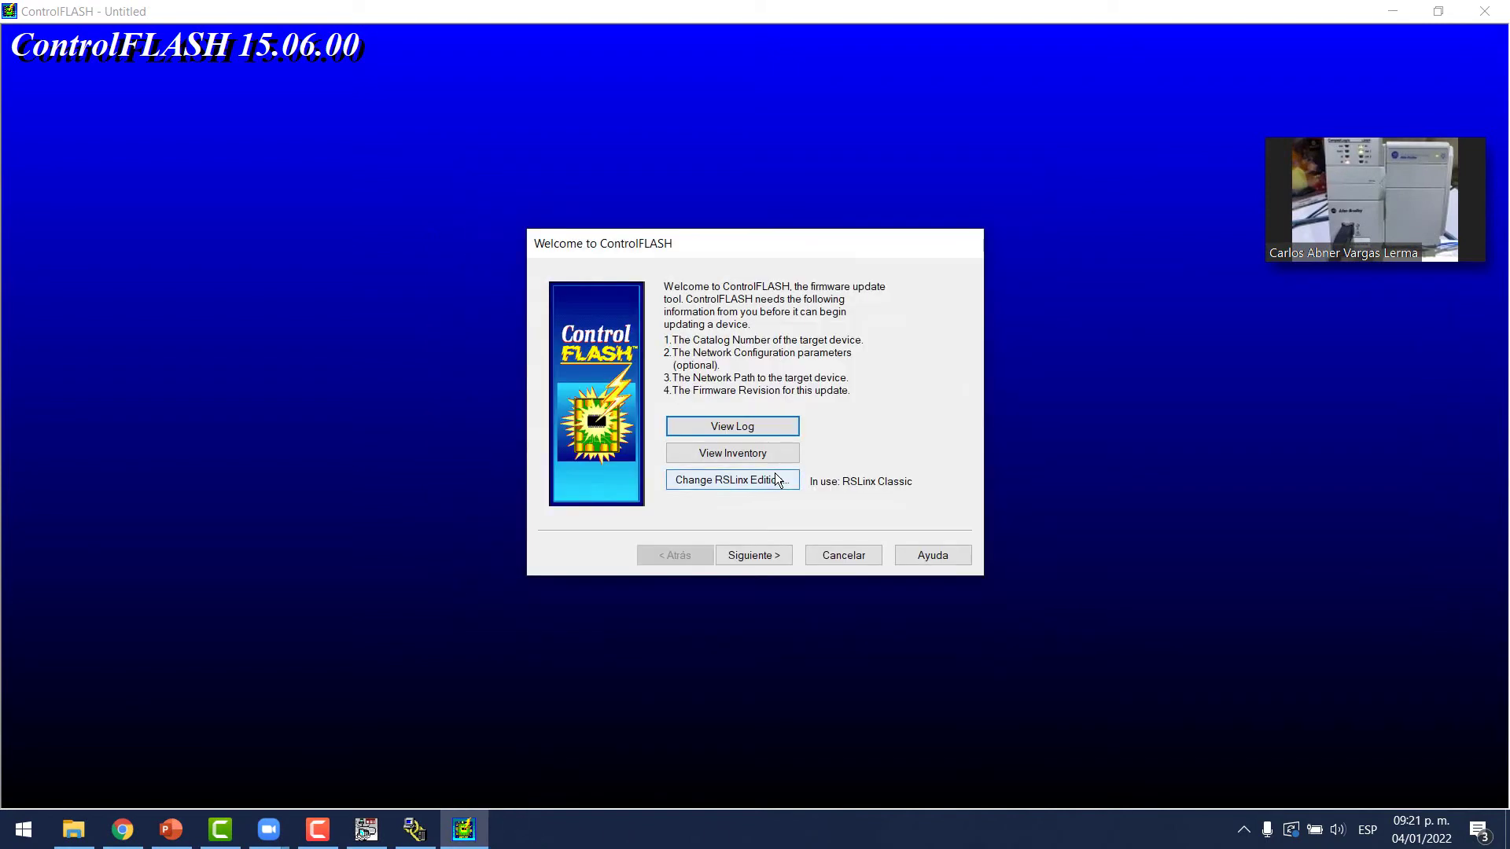
# - End the ControlFLASH session without updating any device
pyautogui.click(823, 555)
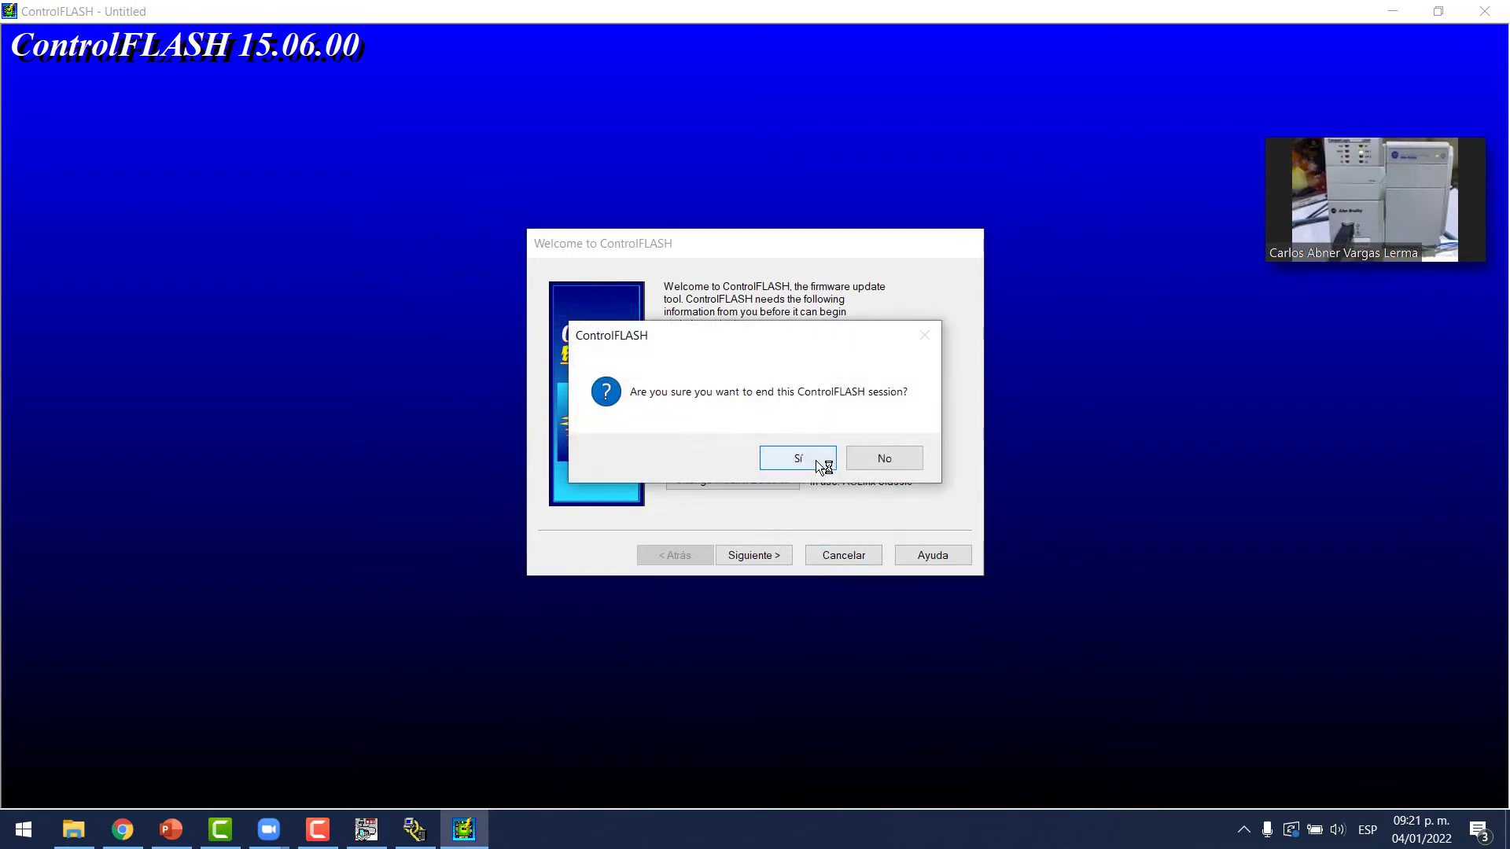
pyautogui.click(817, 464)
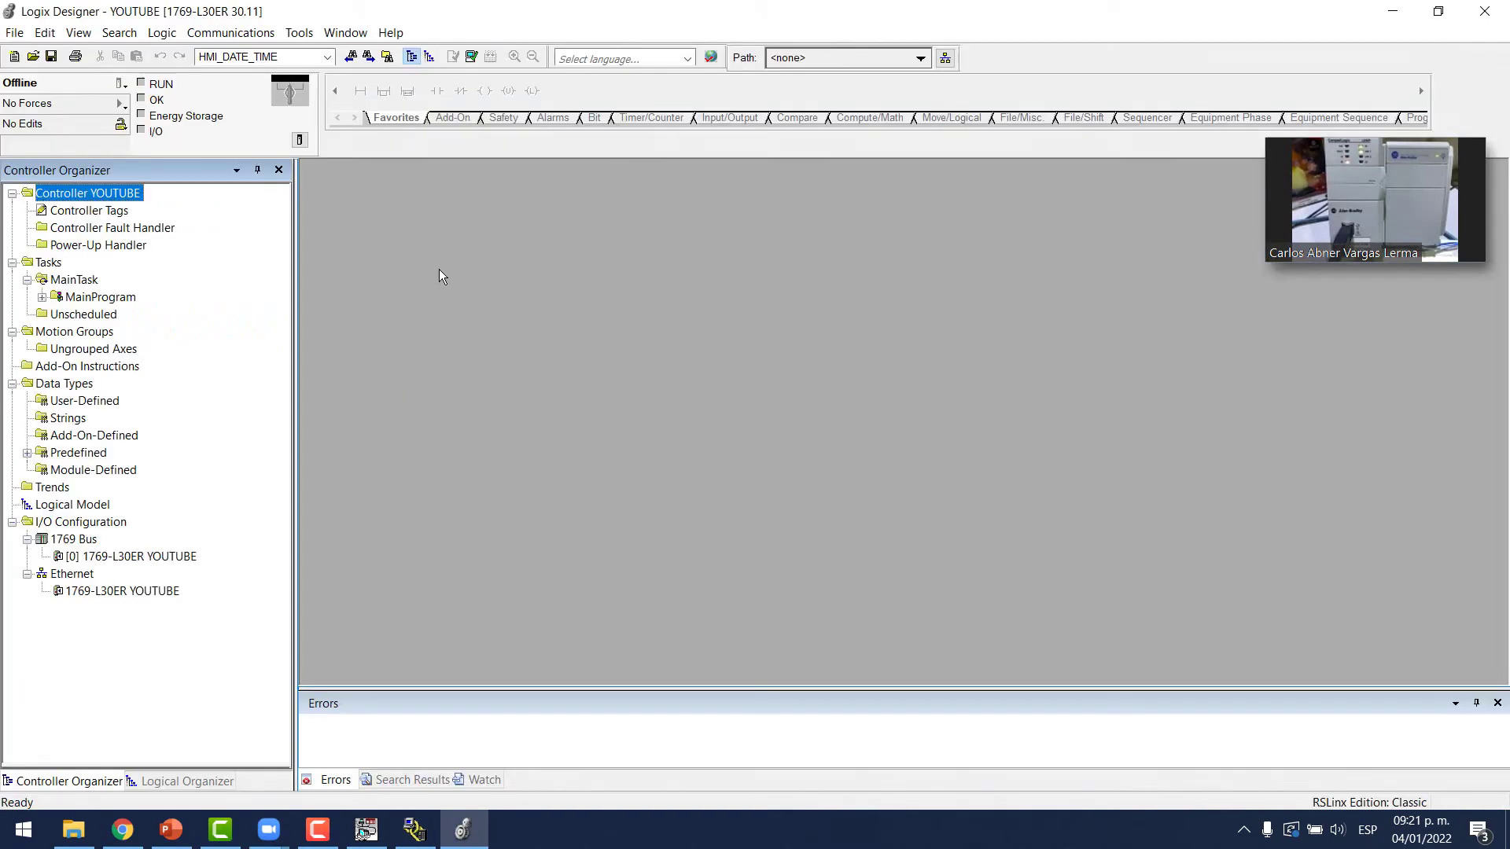
# - Open MainRoutine of MainProgram and delete its empty rung 0
pyautogui.click(43, 297)
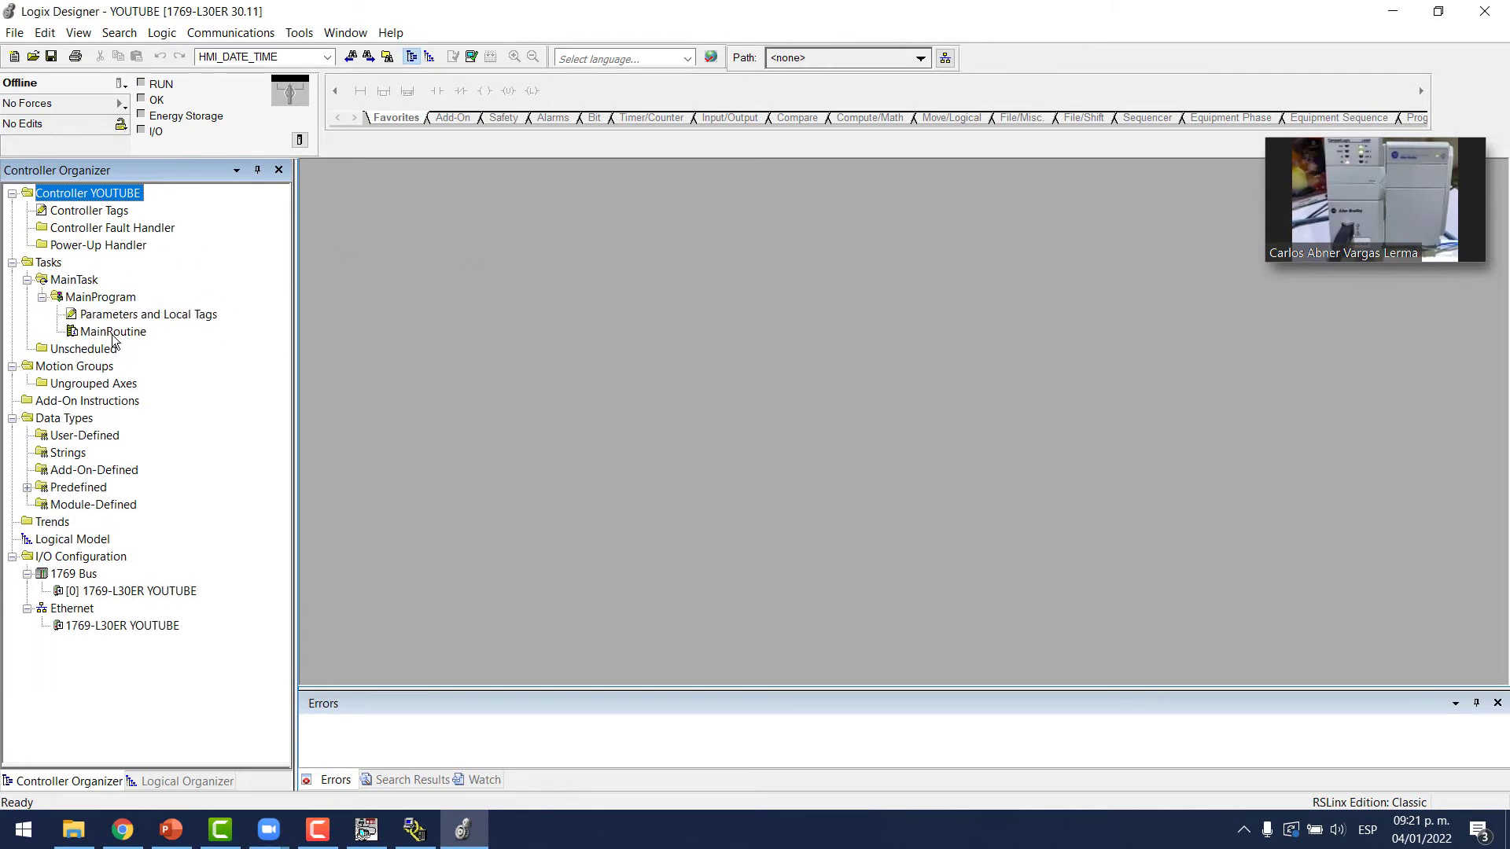
pyautogui.doubleClick(130, 333)
pyautogui.click(360, 220)
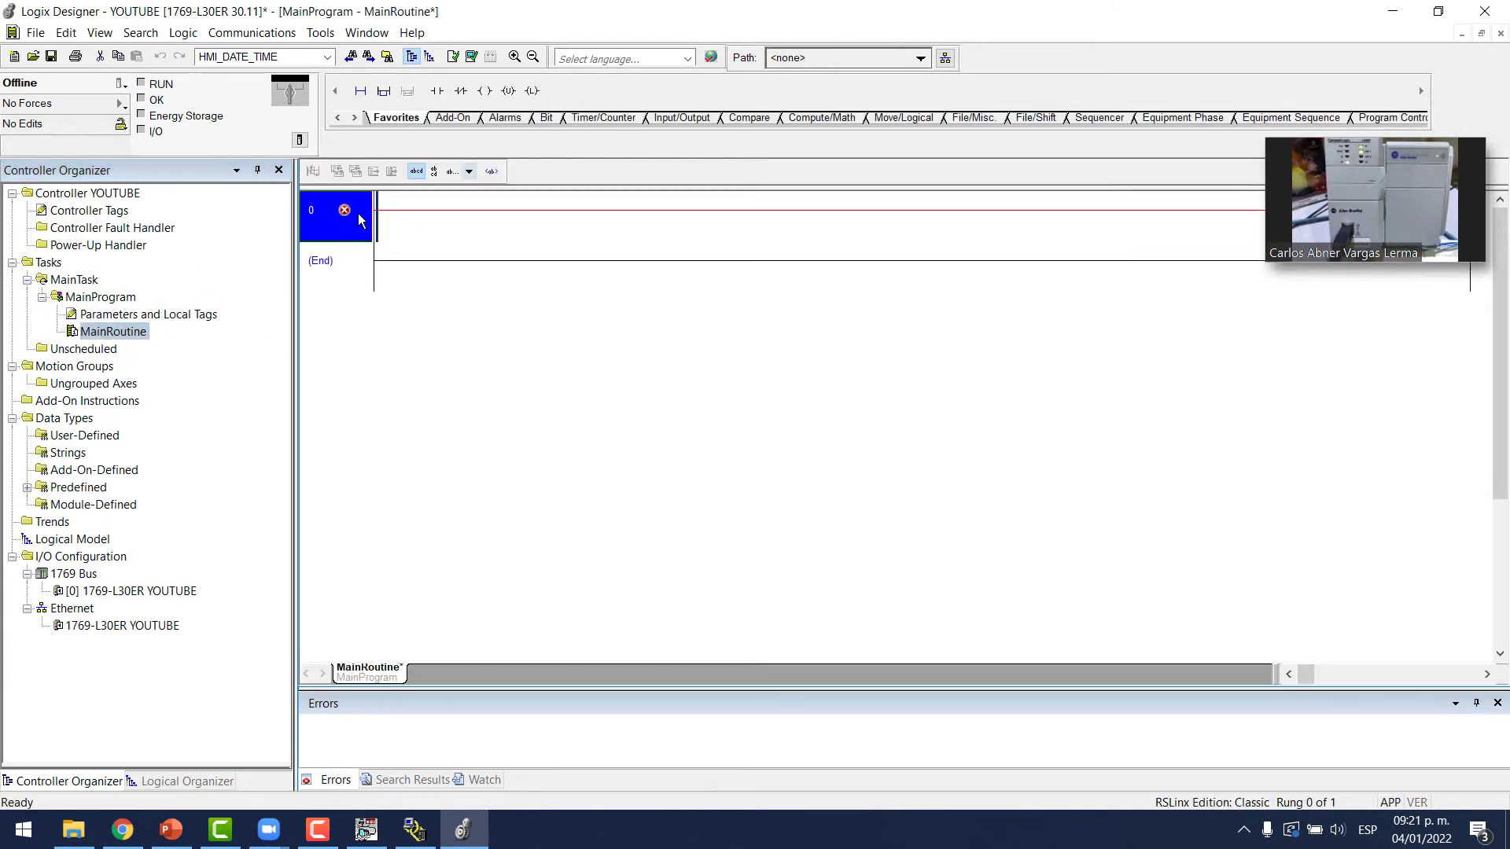
pyautogui.press('Delete')
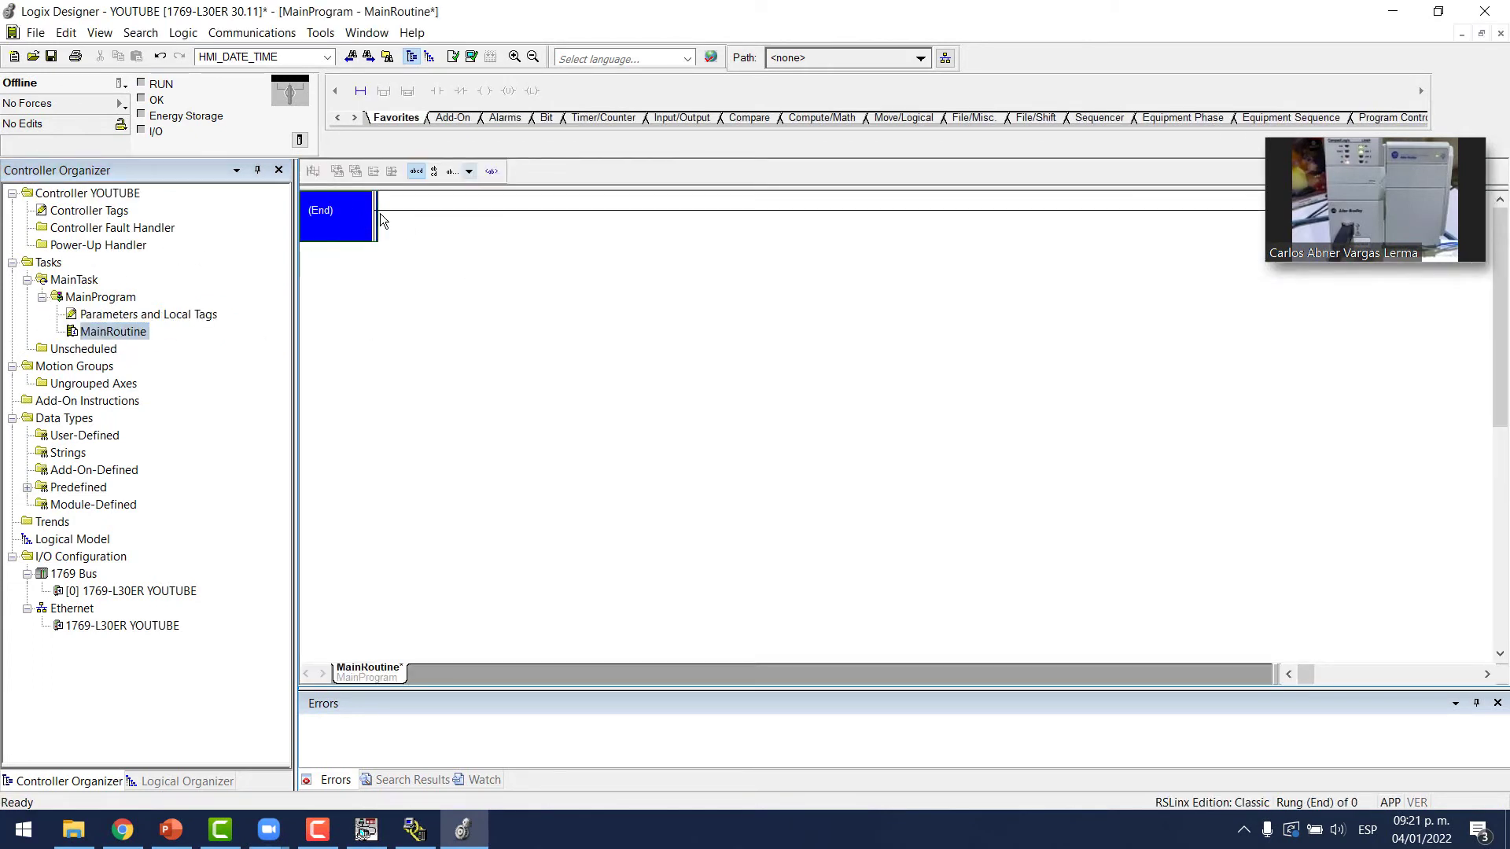
# - Browse the USB connection in Who Active, select the 1769-L30ER controller at node 07, and open its firmware revision selection
pyautogui.click(281, 37)
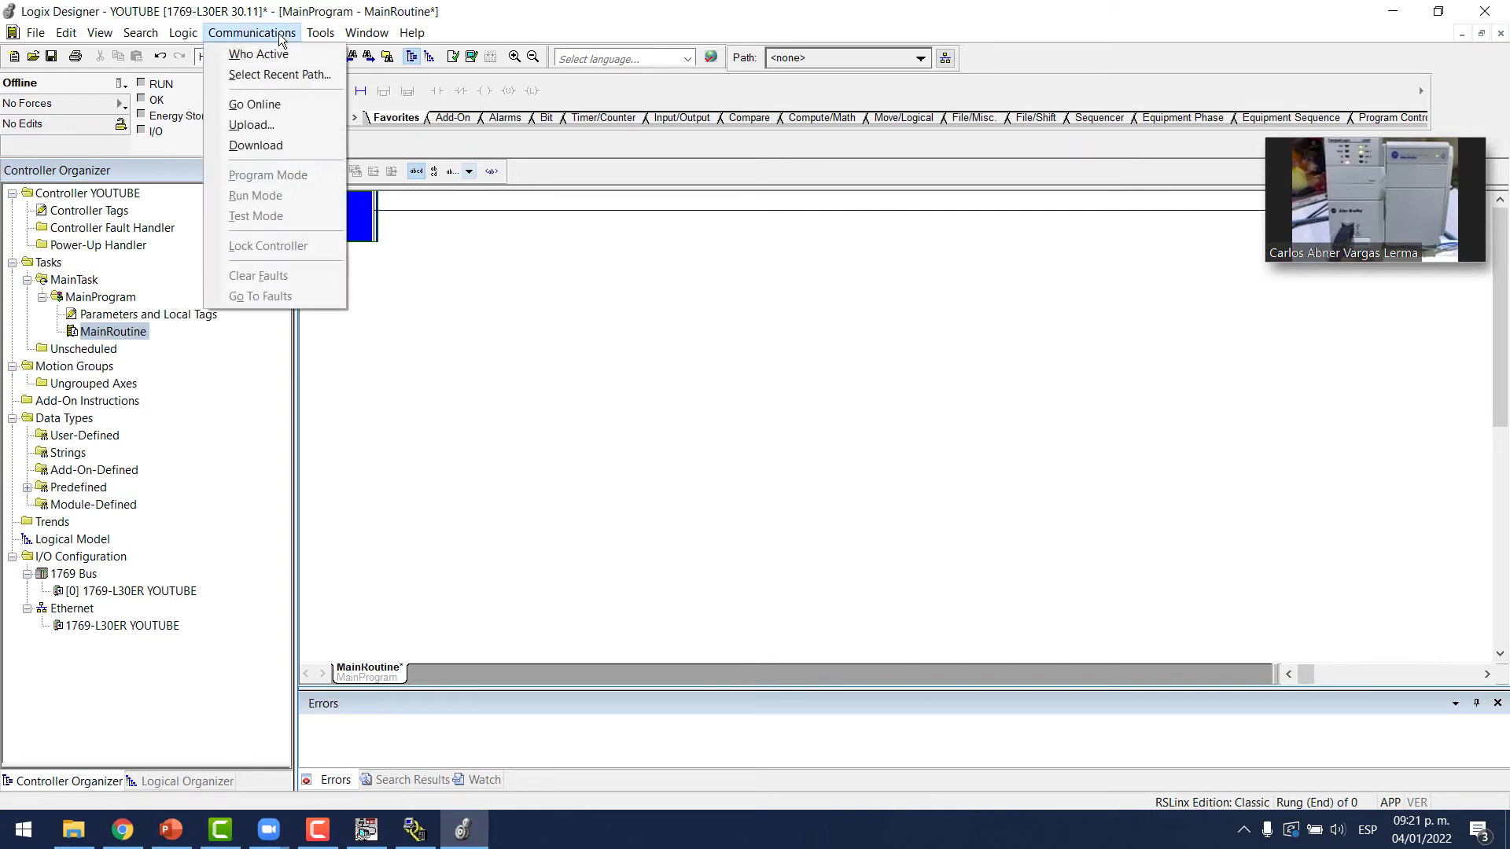
pyautogui.click(258, 59)
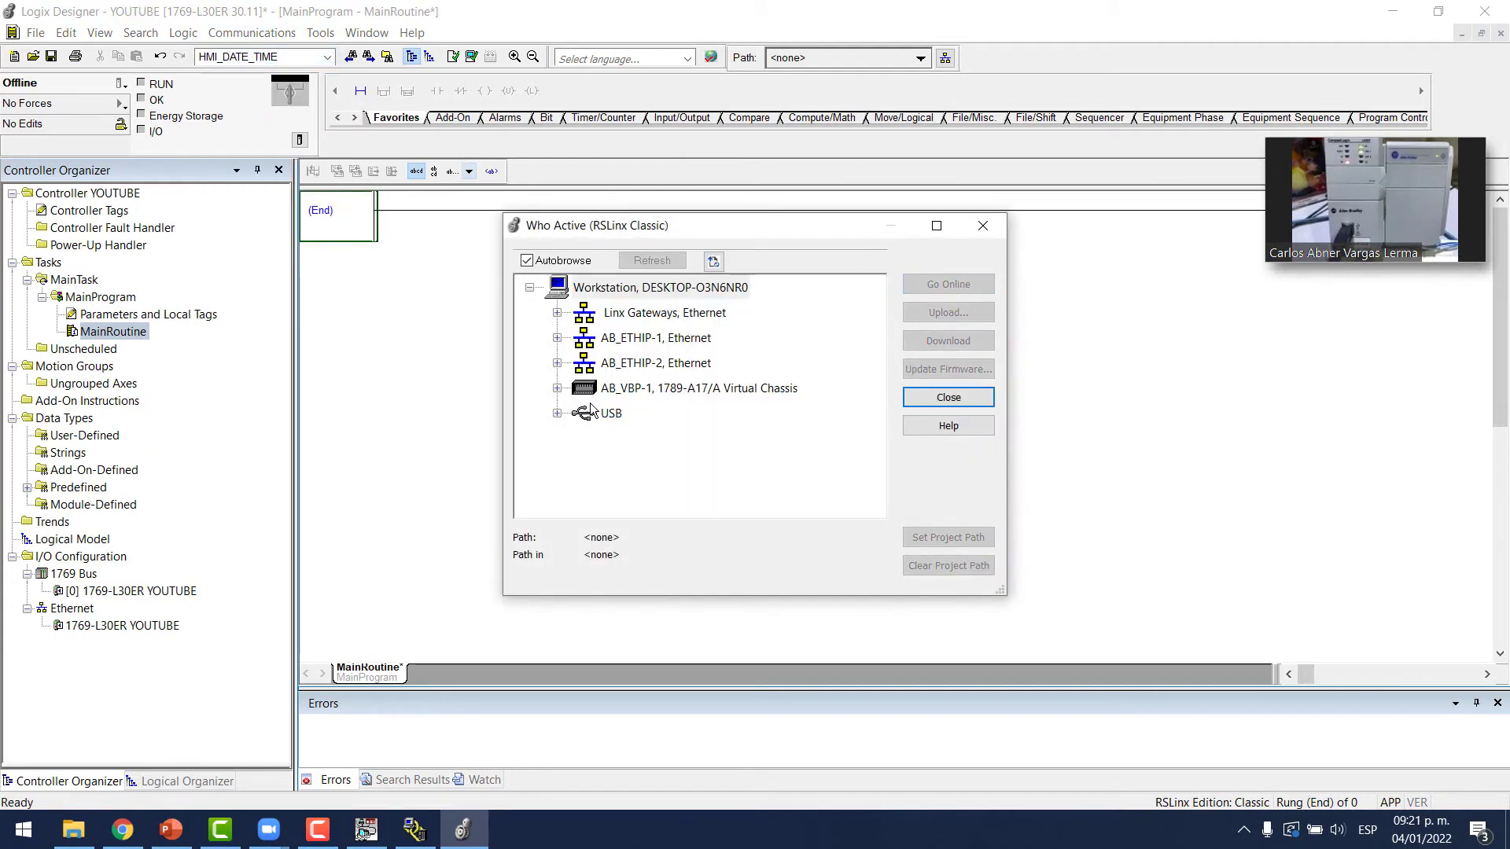
pyautogui.click(592, 417)
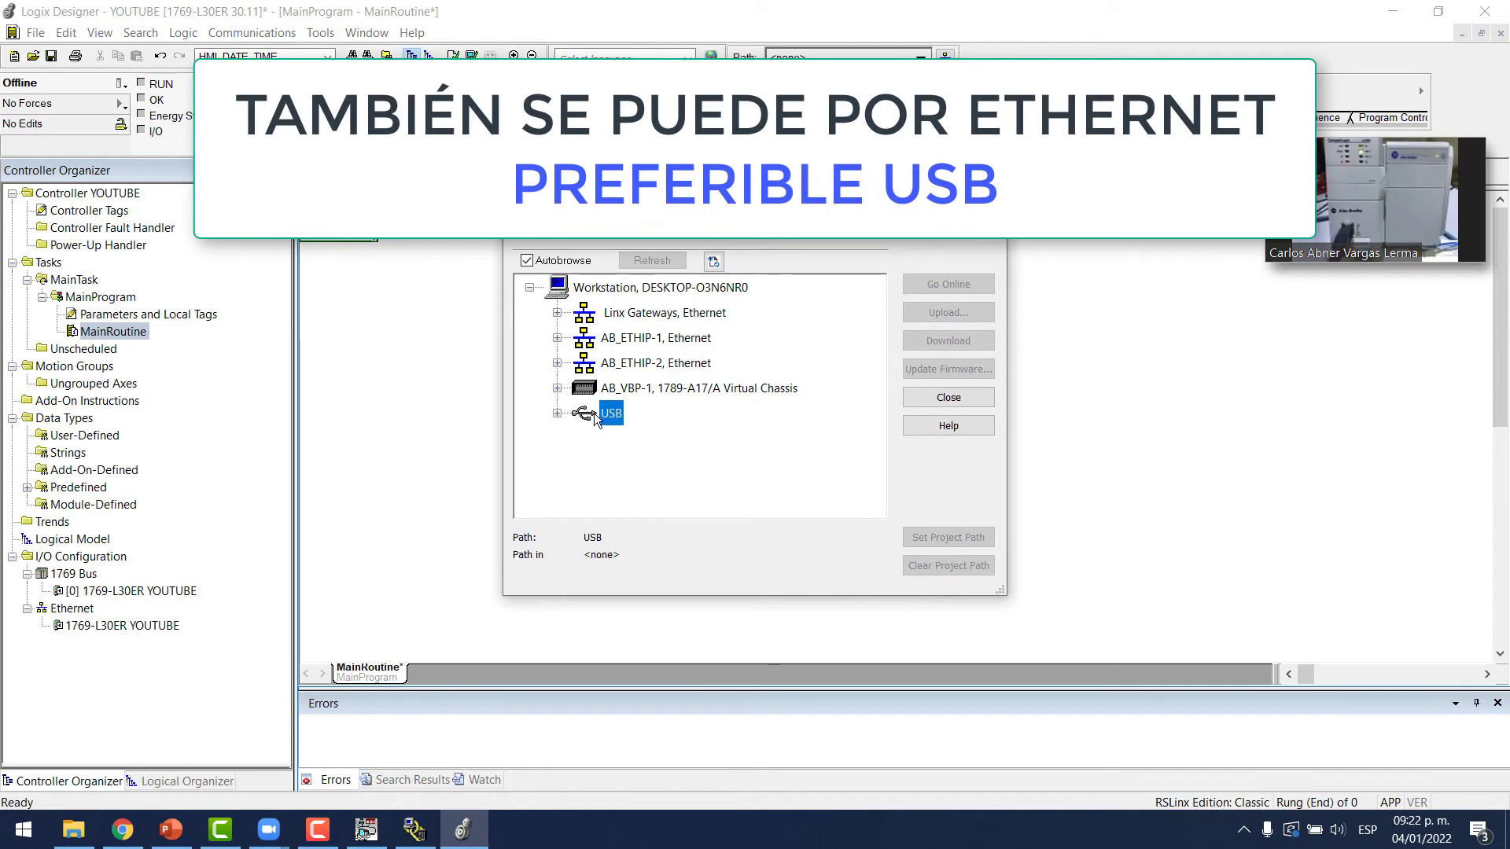
pyautogui.click(556, 413)
pyautogui.scroll(2, 737, 374)
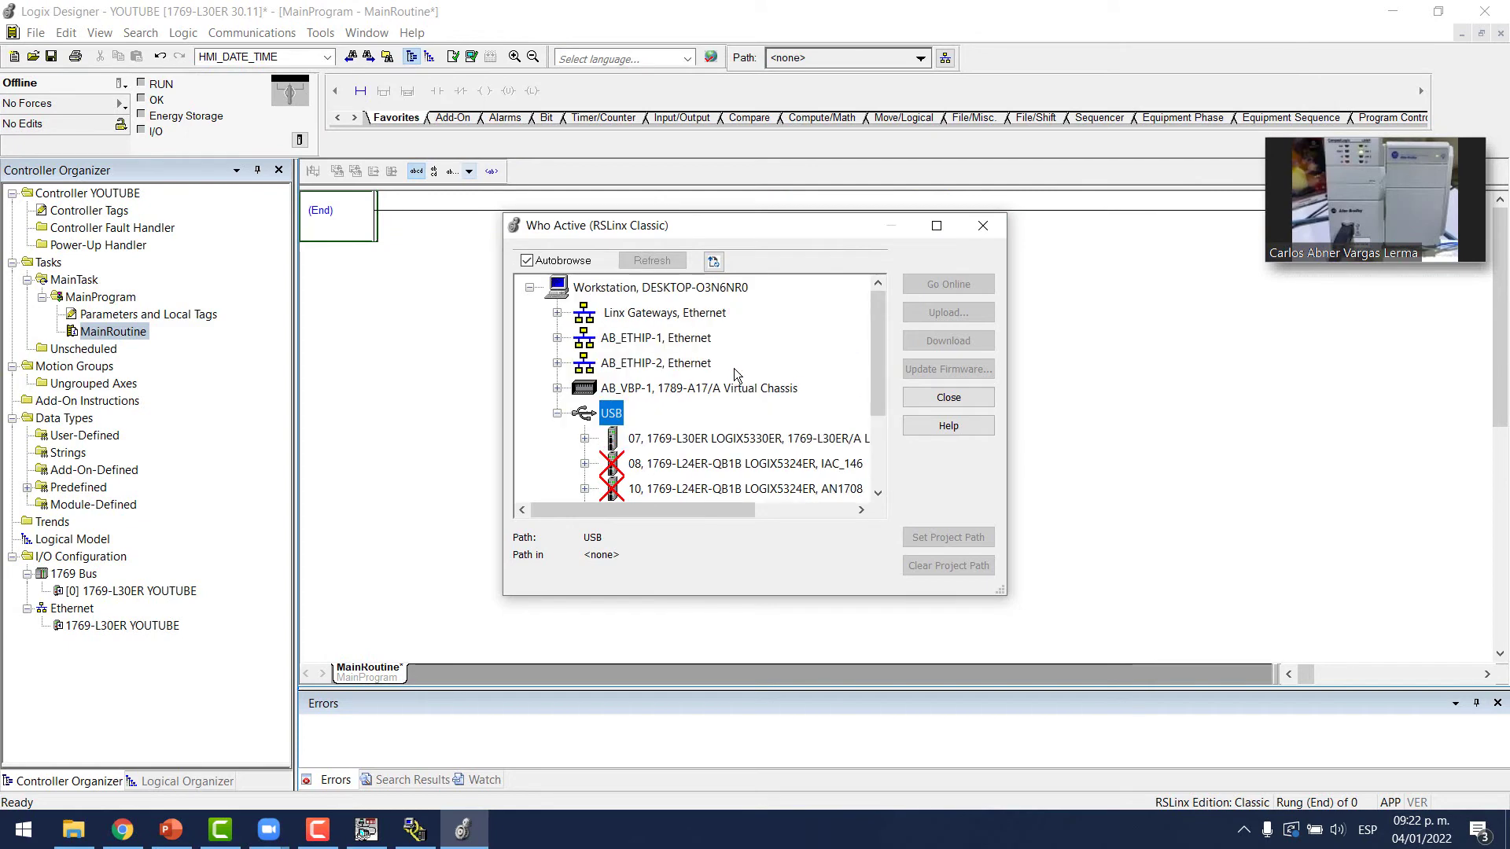
pyautogui.scroll(-2, 745, 409)
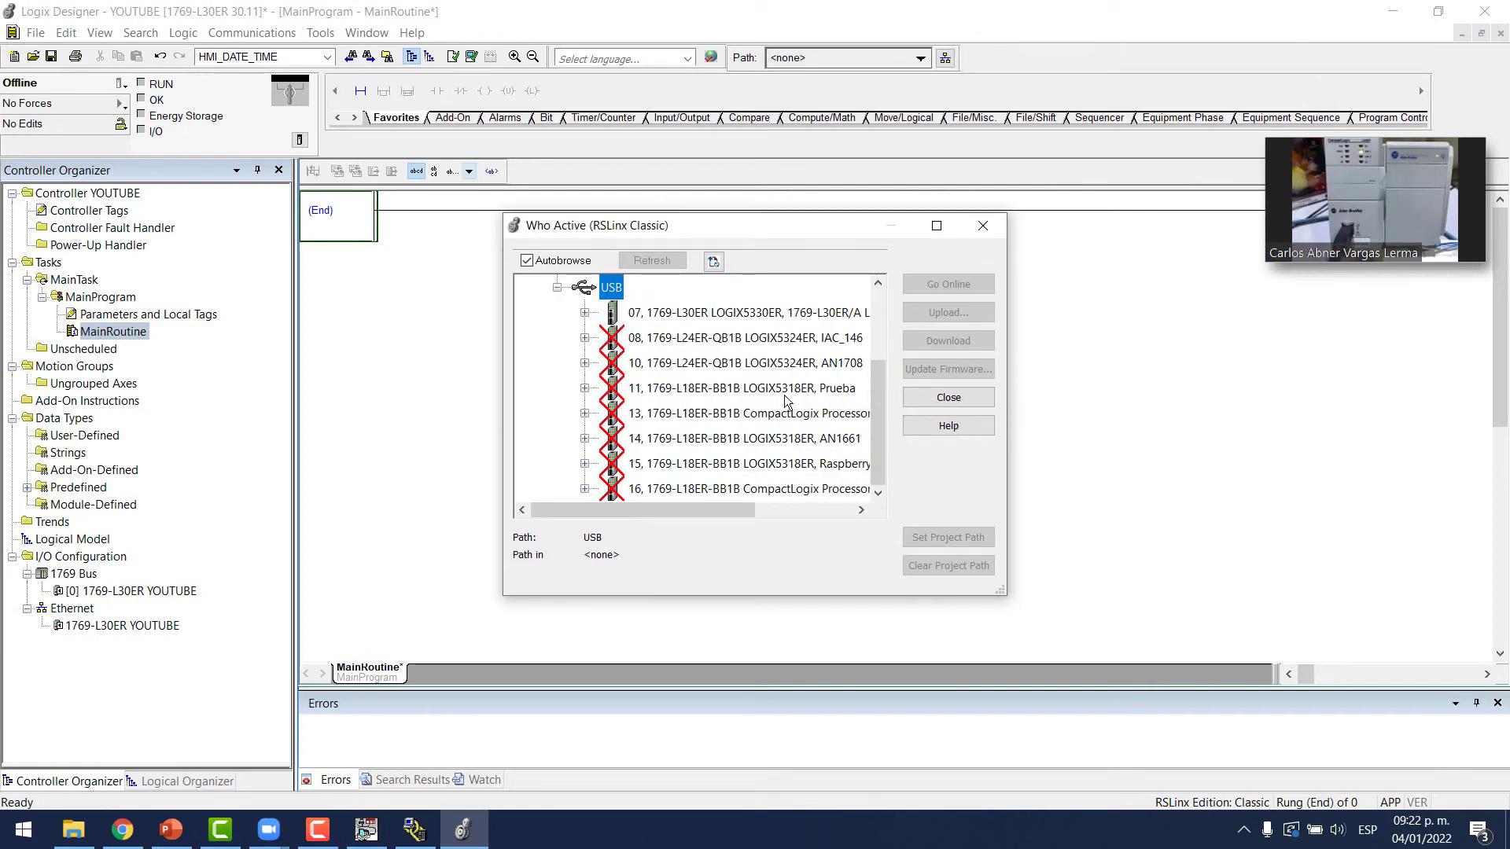
pyautogui.scroll(1, 771, 441)
pyautogui.click(707, 388)
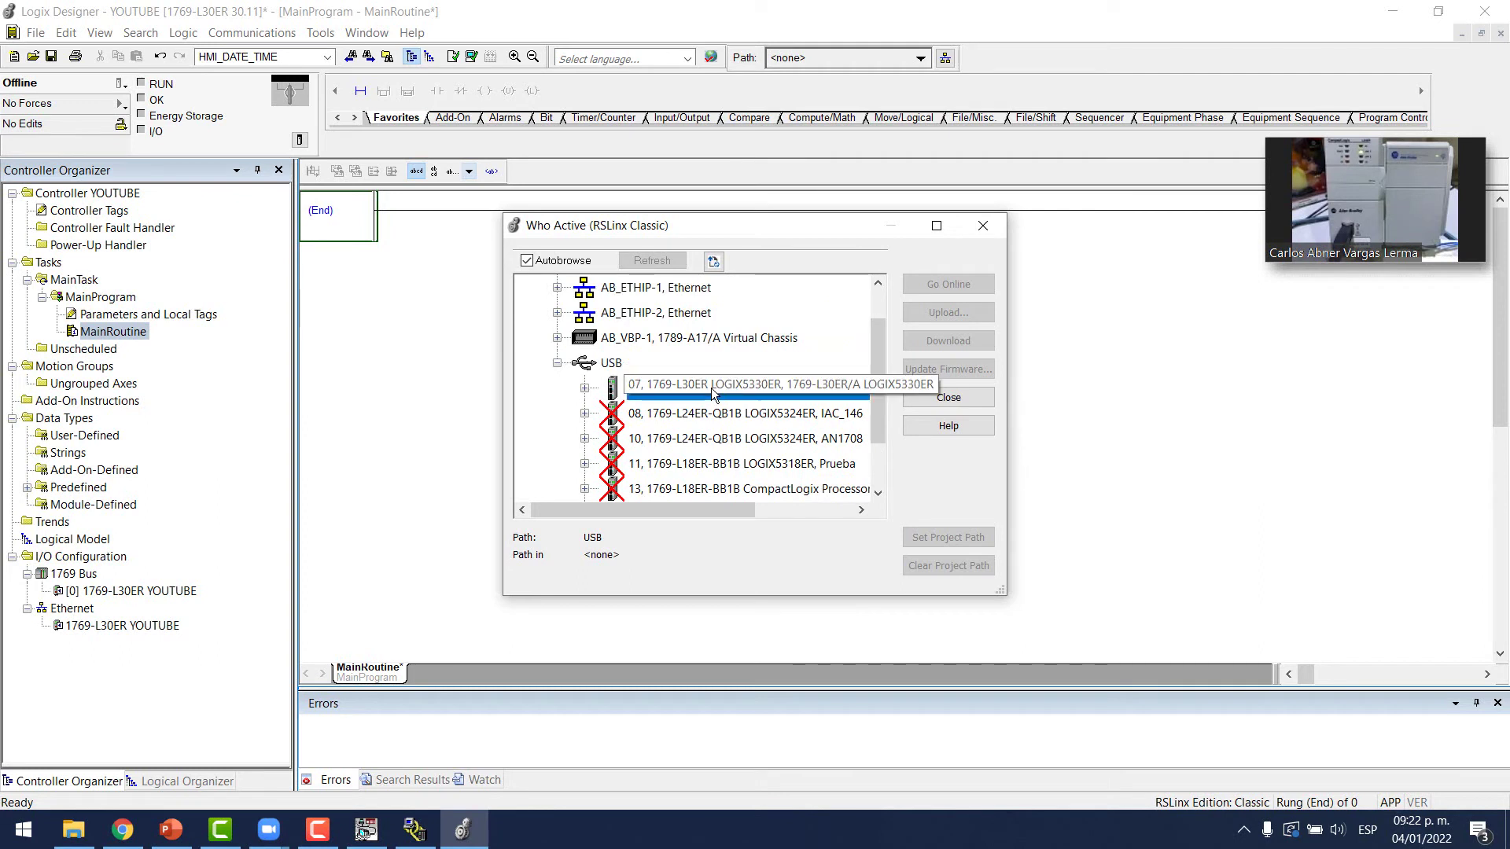
pyautogui.doubleClick(729, 387)
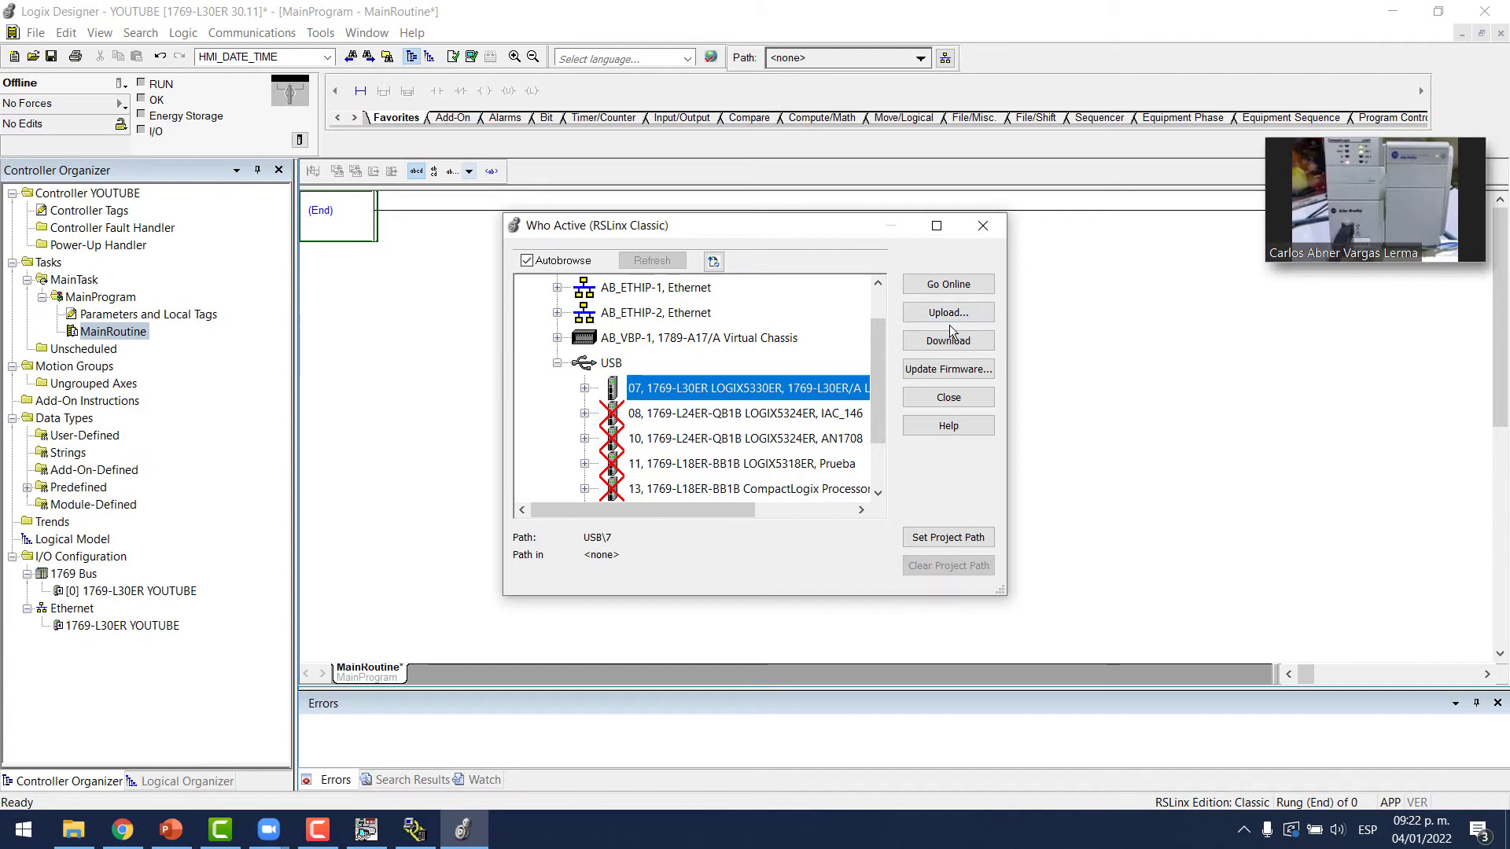
pyautogui.click(947, 369)
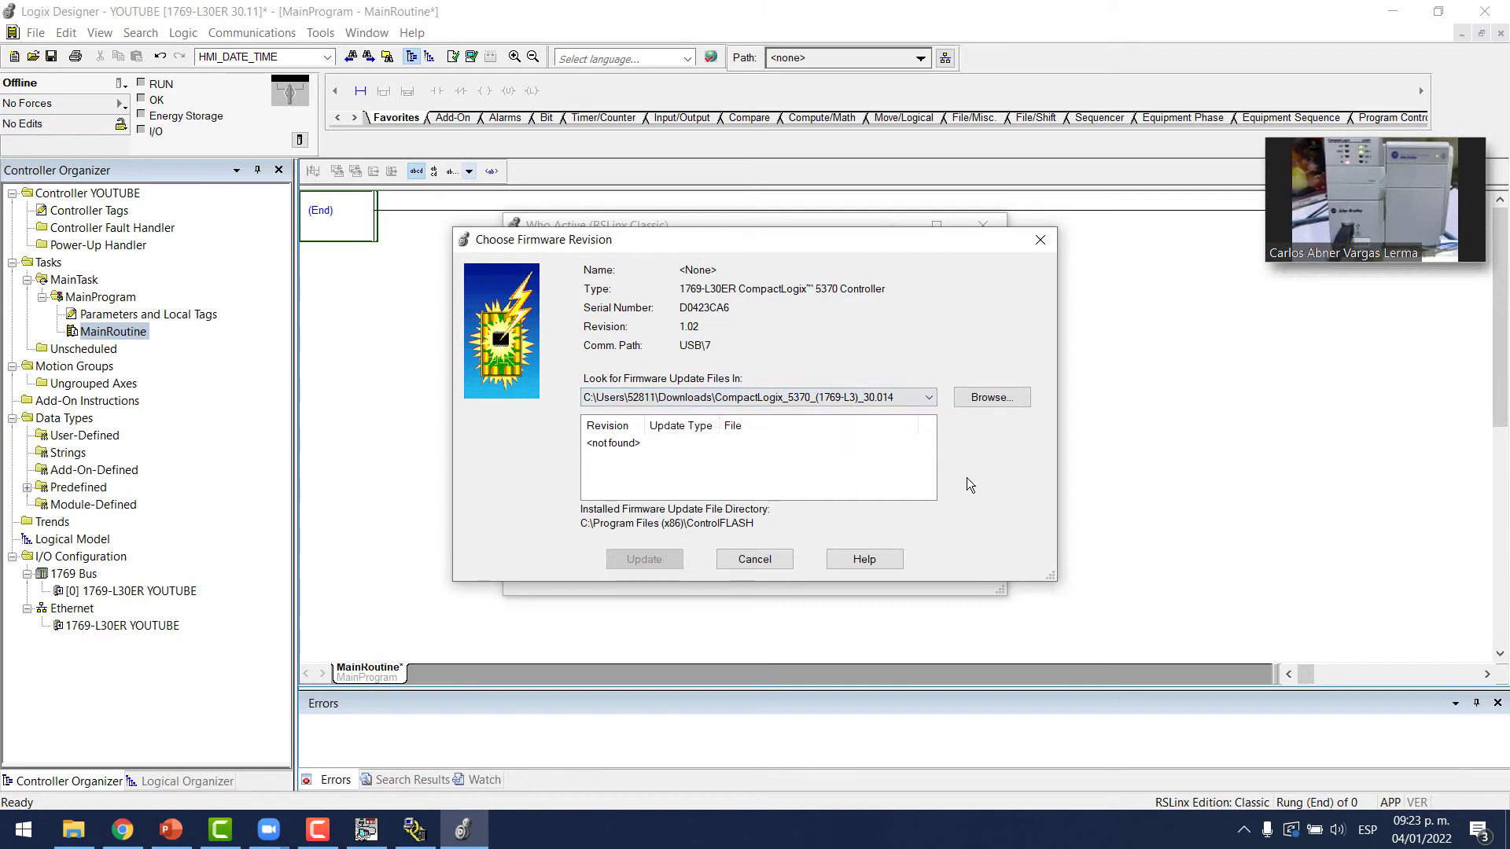
# - Switch to File Explorer and extract CompactLogix_5370_(1769-L3)_30.014.zip into its own folder in the Descargas folder
pyautogui.click(73, 829)
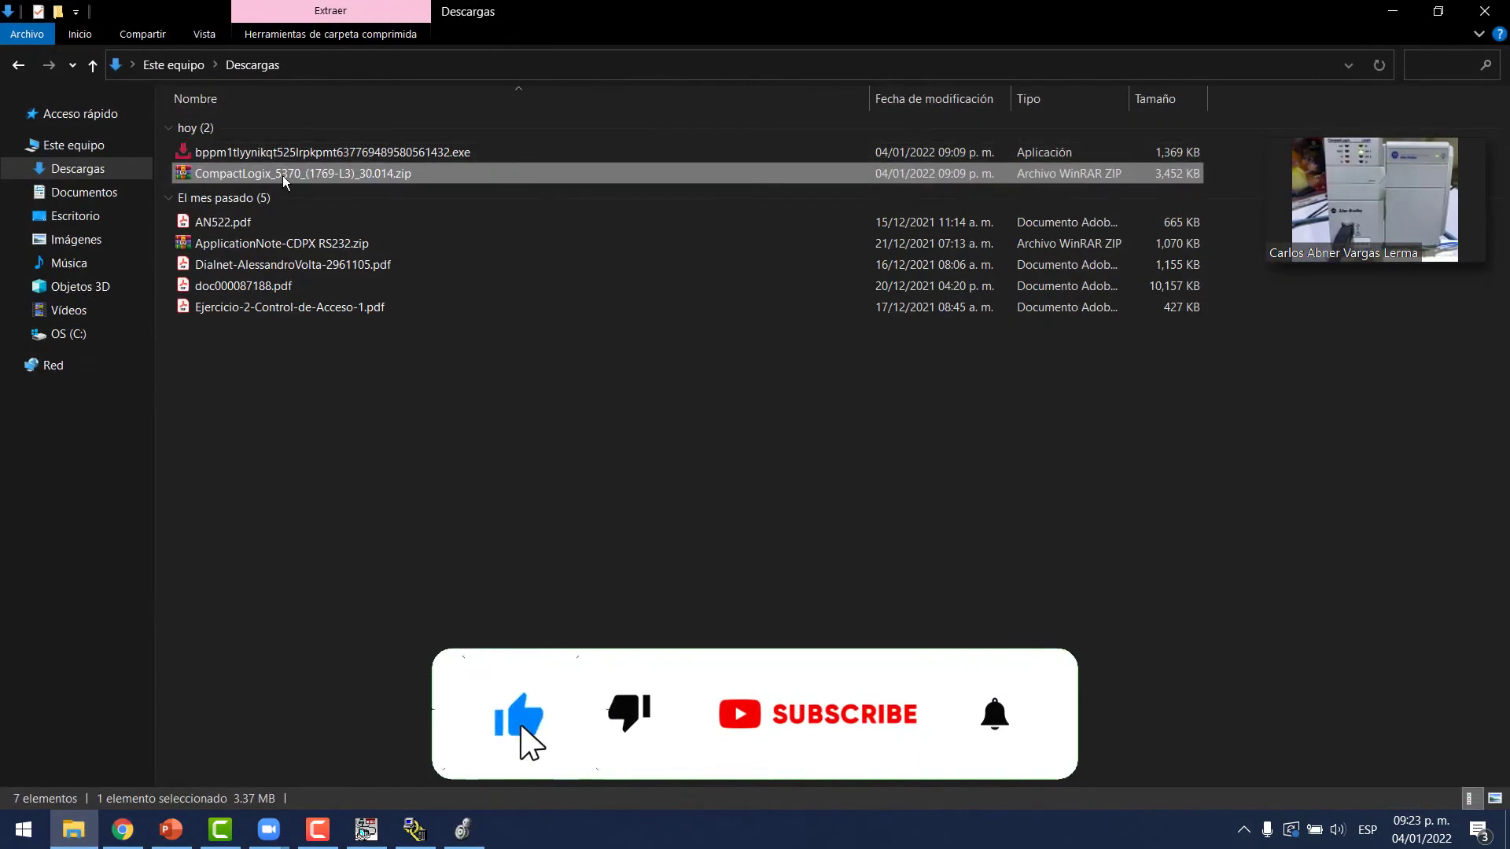
pyautogui.rightClick(284, 179)
pyautogui.click(427, 303)
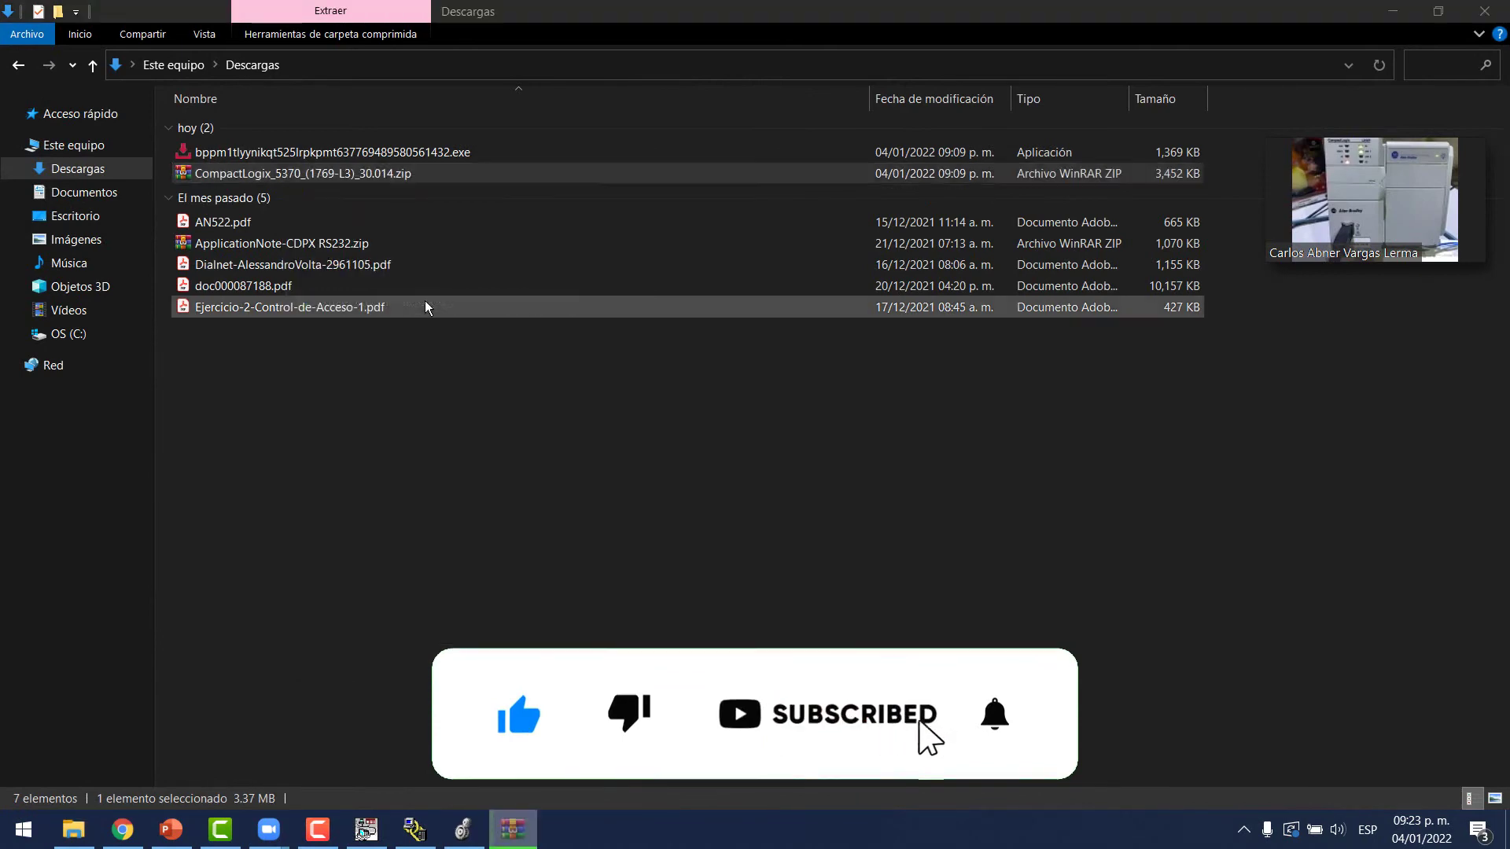
pyautogui.click(262, 194)
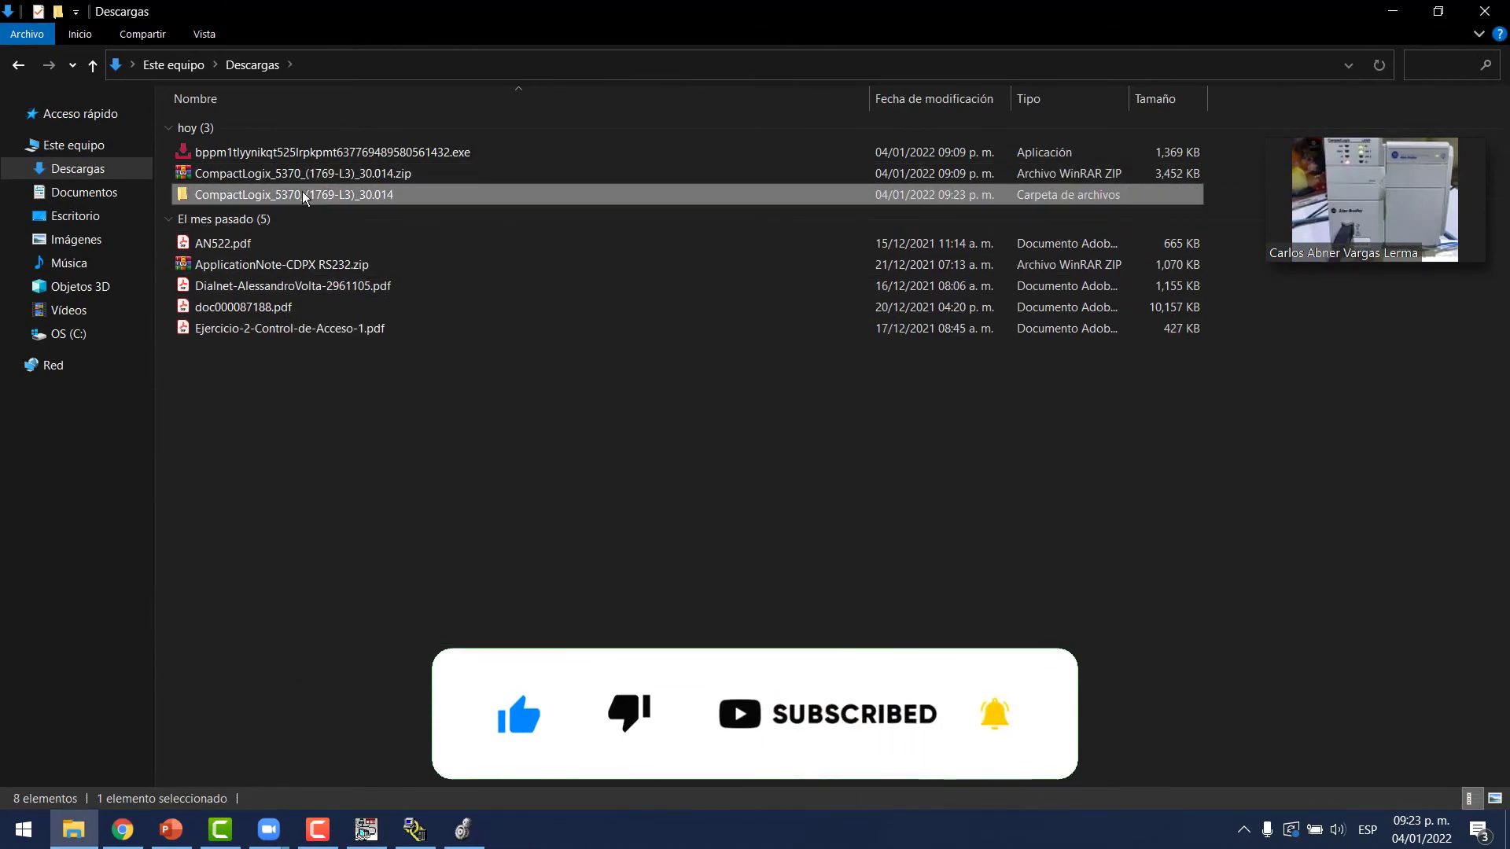
# - Return to Logix Designer, set the firmware source to the extracted CompactLogix_5370_(1769-L3)_30.014 folder, and select revision 30.14.41
pyautogui.hotkey('alt', 'Tab')
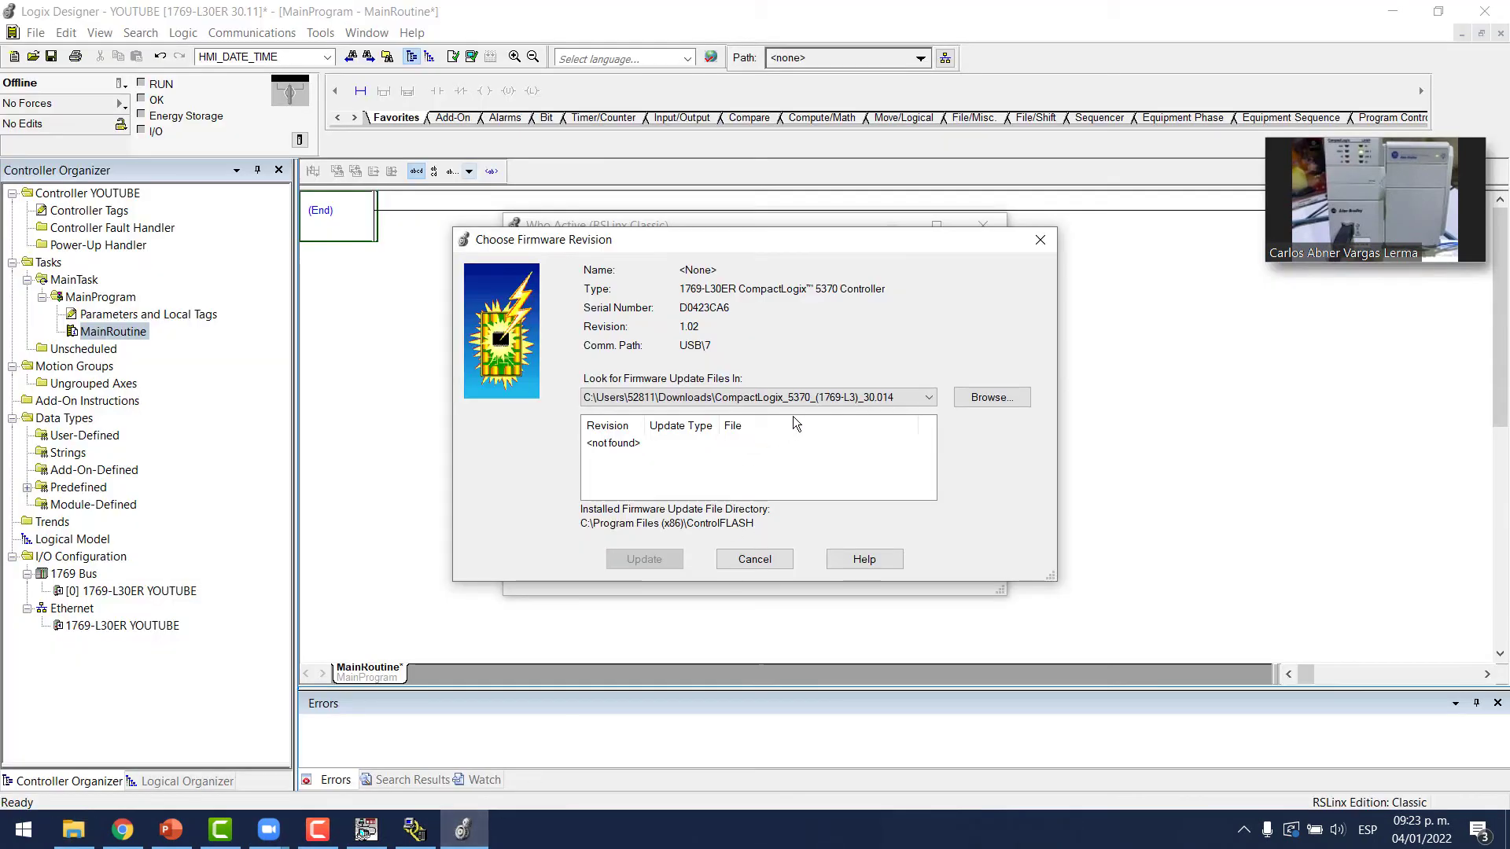
pyautogui.click(992, 398)
pyautogui.click(591, 402)
pyautogui.click(645, 425)
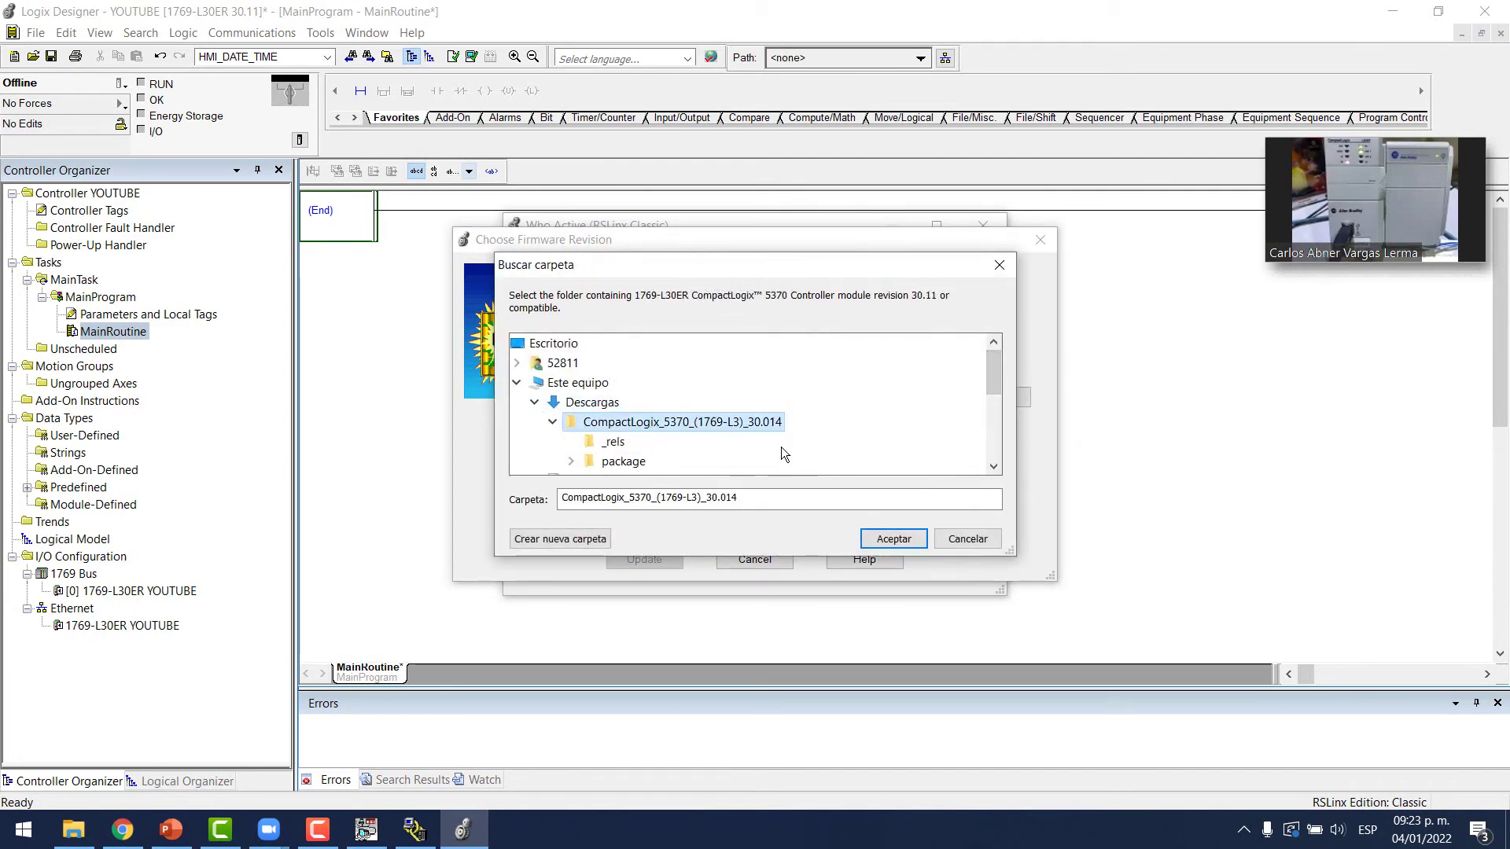
pyautogui.click(895, 538)
pyautogui.click(629, 442)
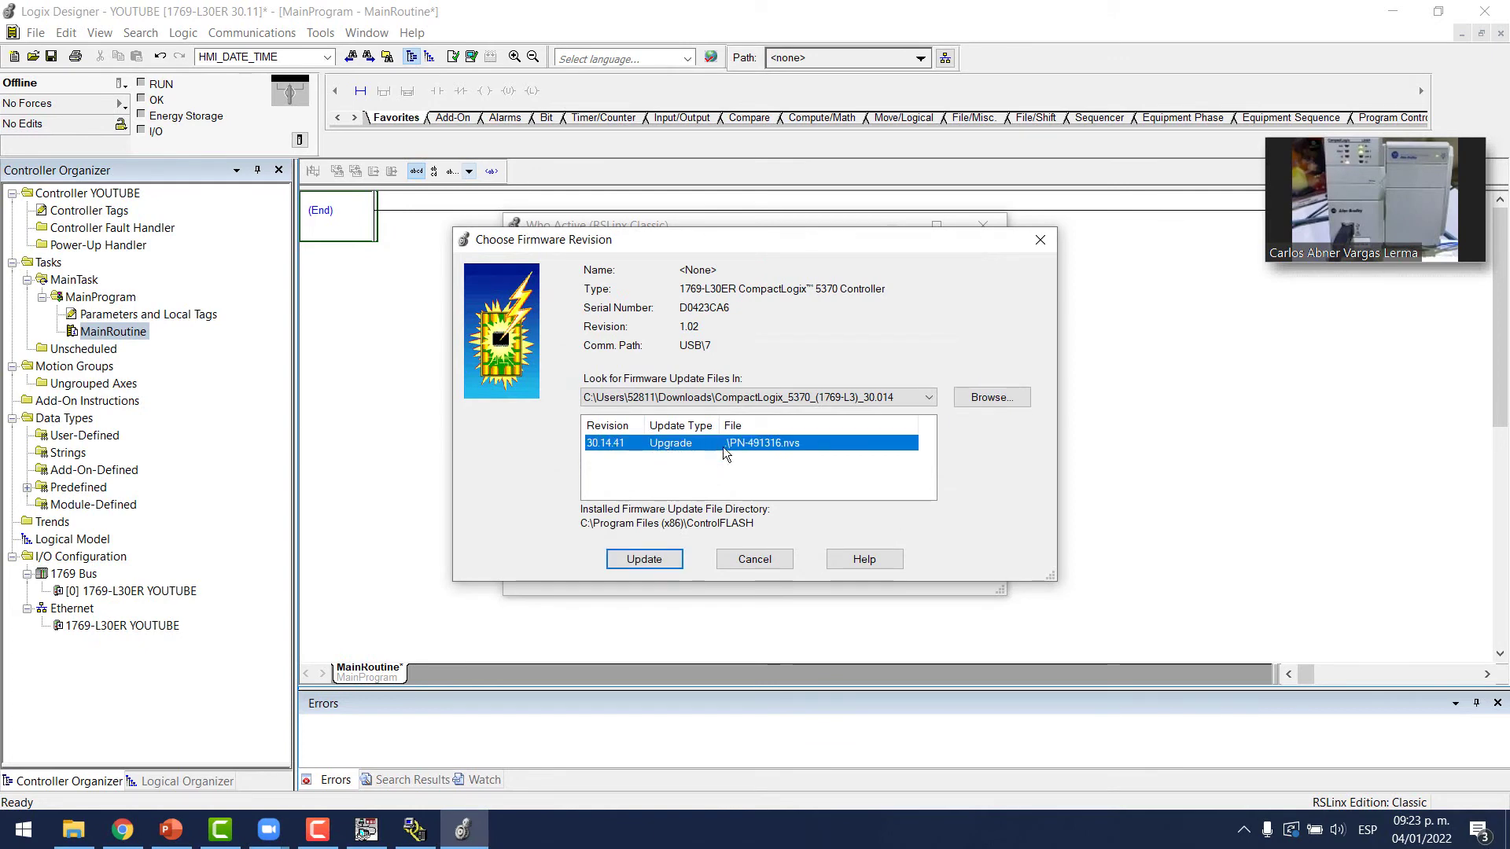
# - Start the controller firmware update to 30.14.41, accepting the update and Secure Digital card warnings
pyautogui.click(644, 560)
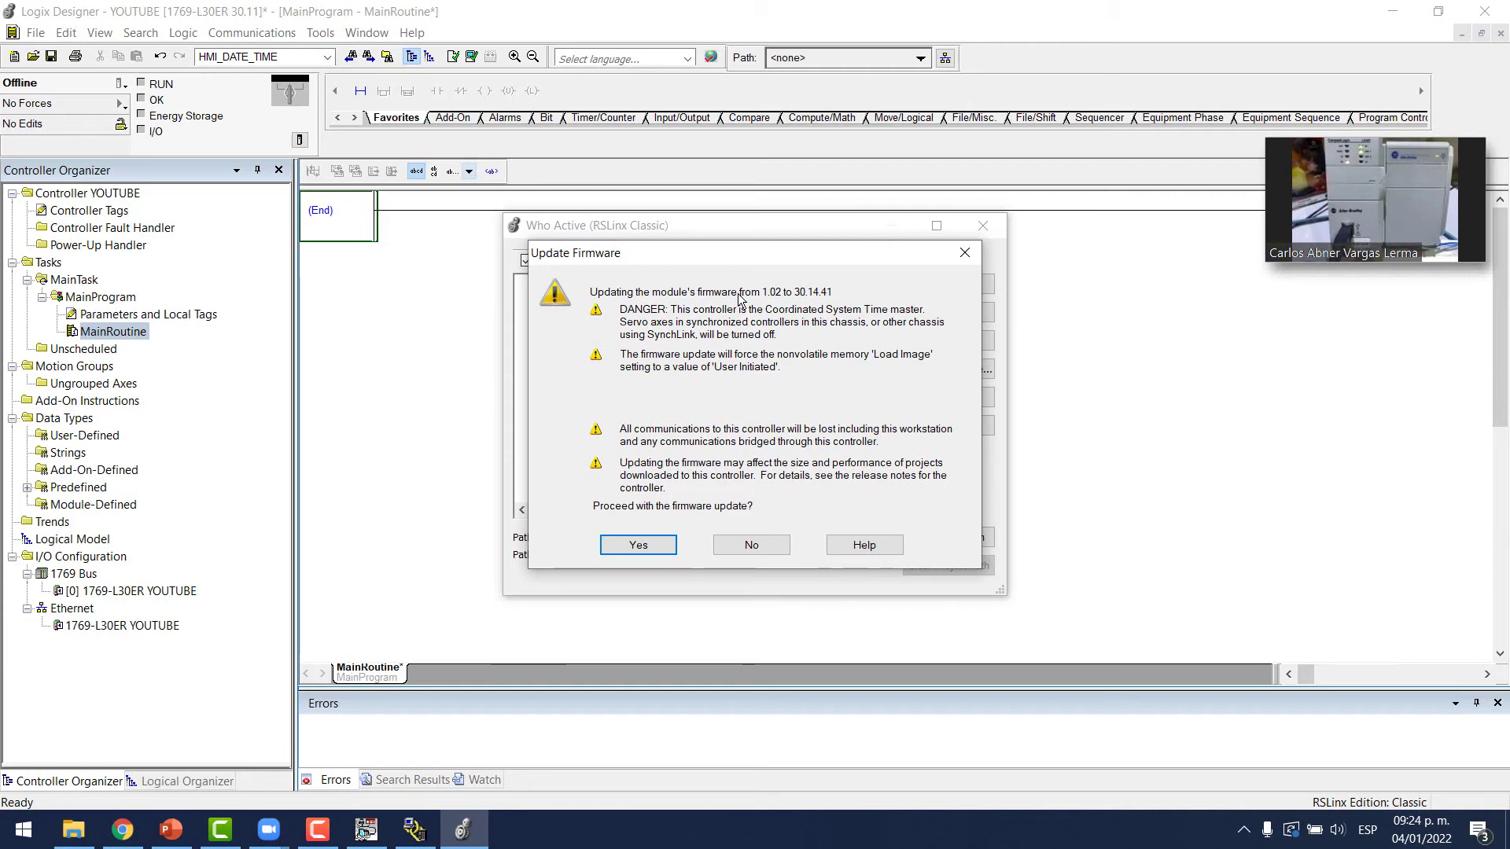
pyautogui.click(641, 544)
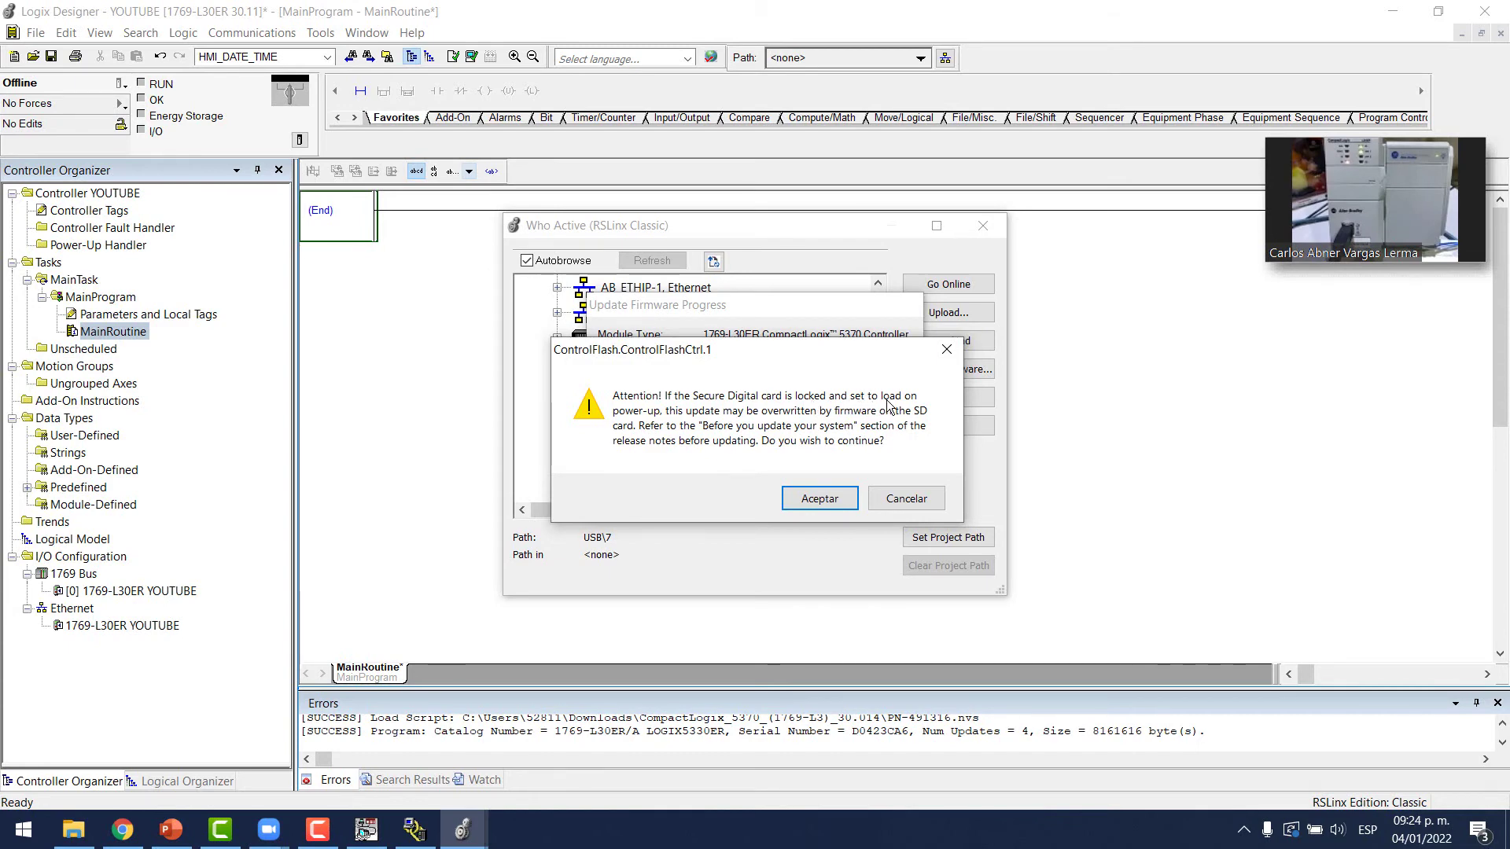
pyautogui.click(821, 500)
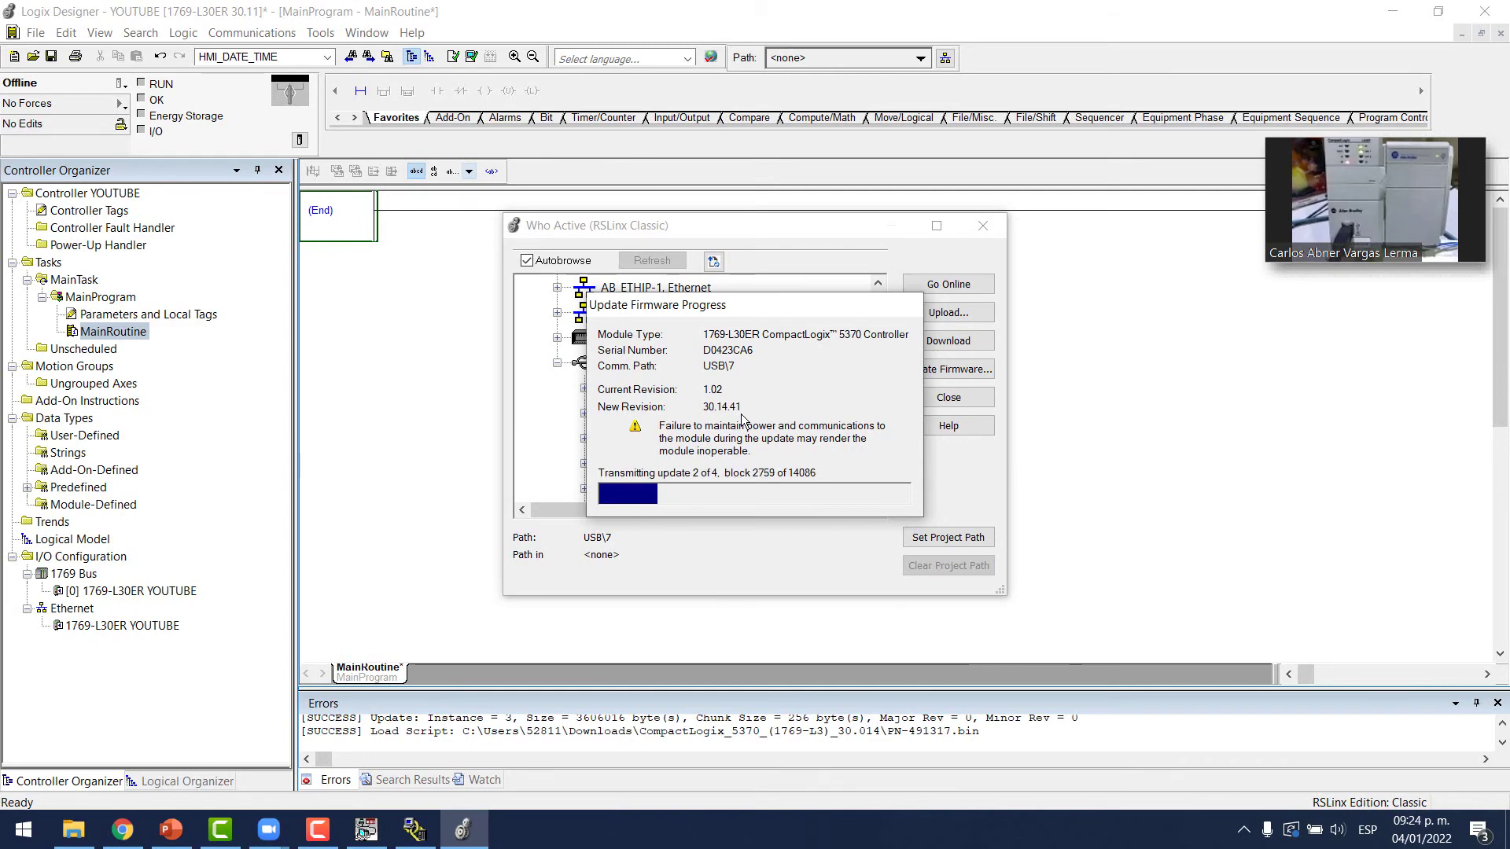
# - Expand the Zoom meeting's video and arrange it beside the firmware progress dialog to watch the controller's status lights
pyautogui.moveTo(1315, 191)
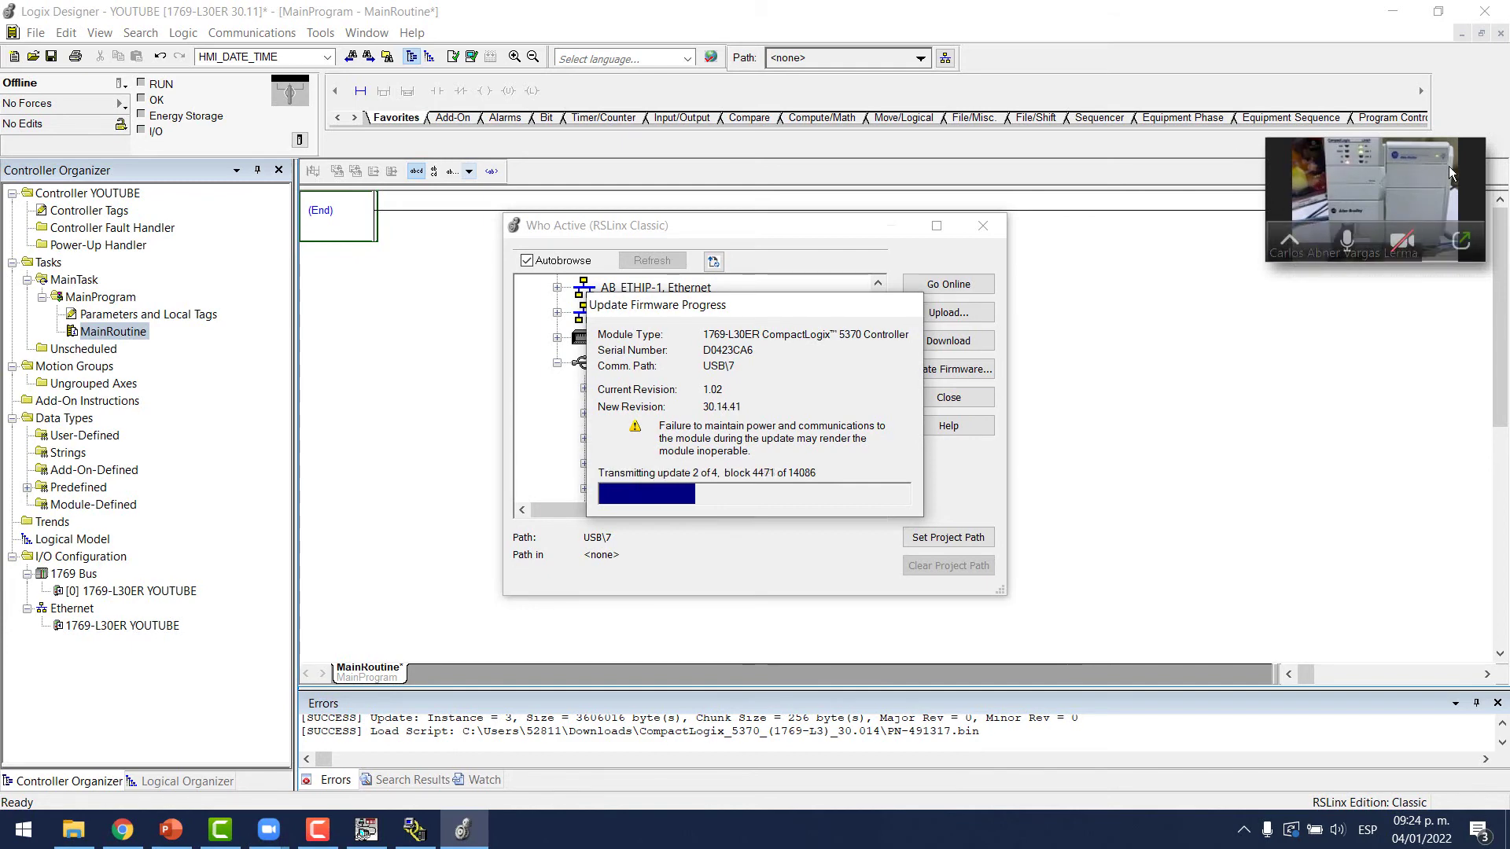
pyautogui.click(1456, 241)
pyautogui.moveTo(639, 102); pyautogui.dragTo(1181, 161)
pyautogui.moveTo(642, 119); pyautogui.dragTo(1026, 192)
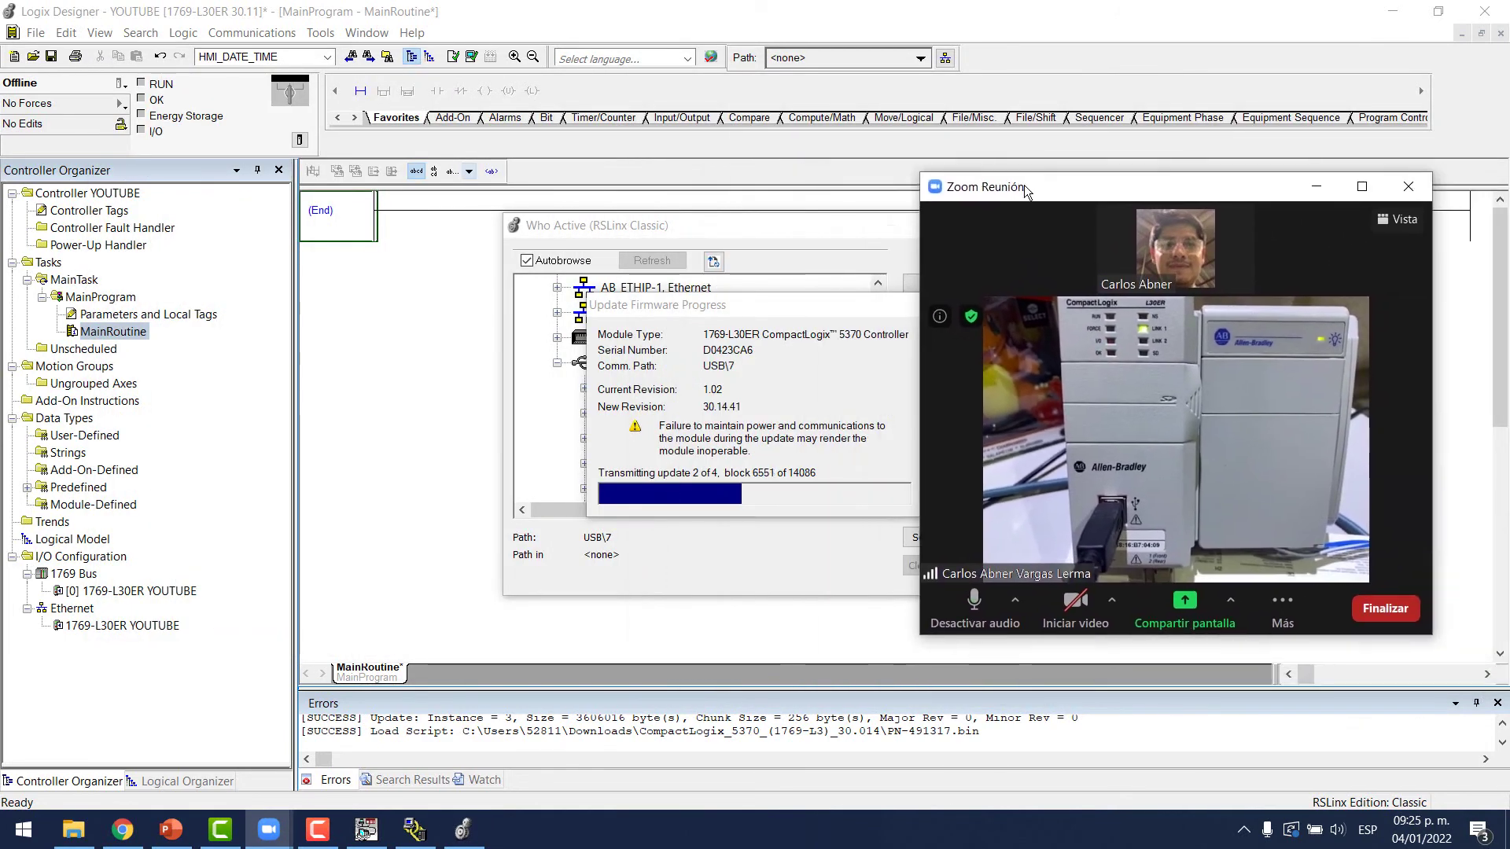
pyautogui.moveTo(773, 305); pyautogui.dragTo(670, 300)
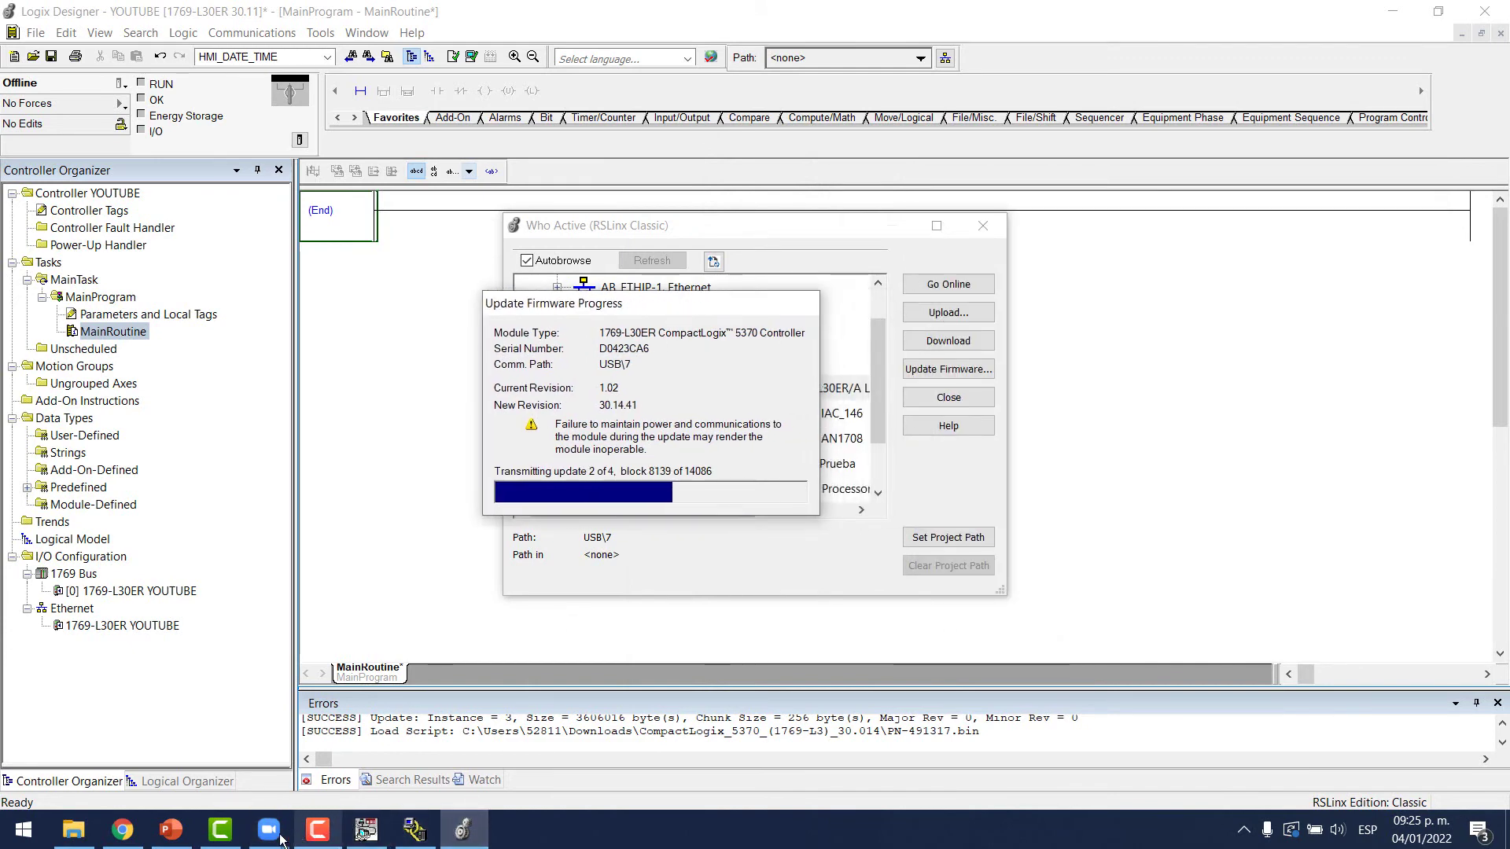
pyautogui.moveTo(281, 840)
pyautogui.click(383, 751)
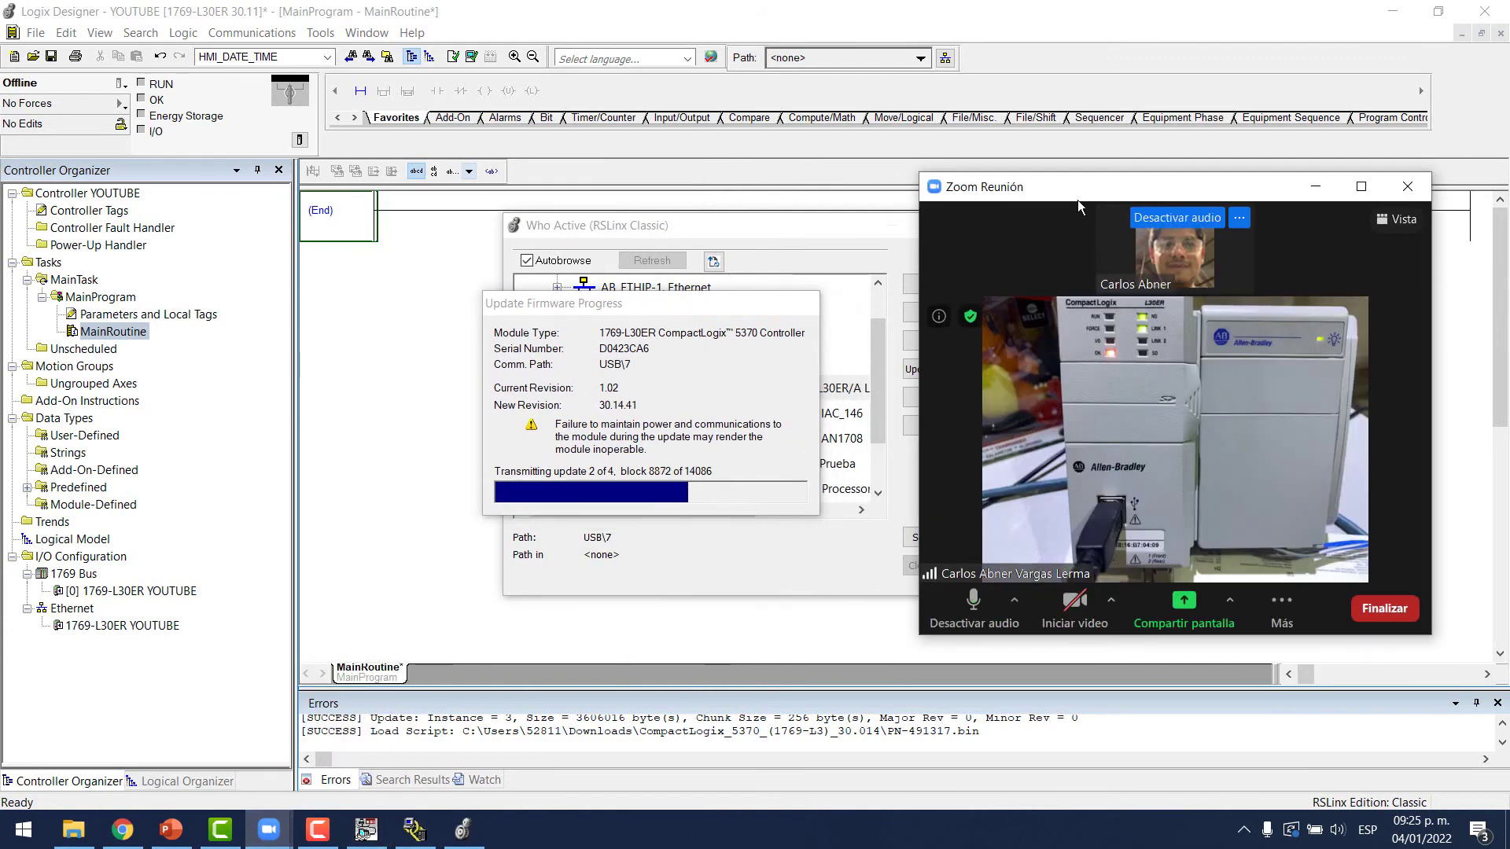
pyautogui.moveTo(1098, 187); pyautogui.dragTo(1027, 187)
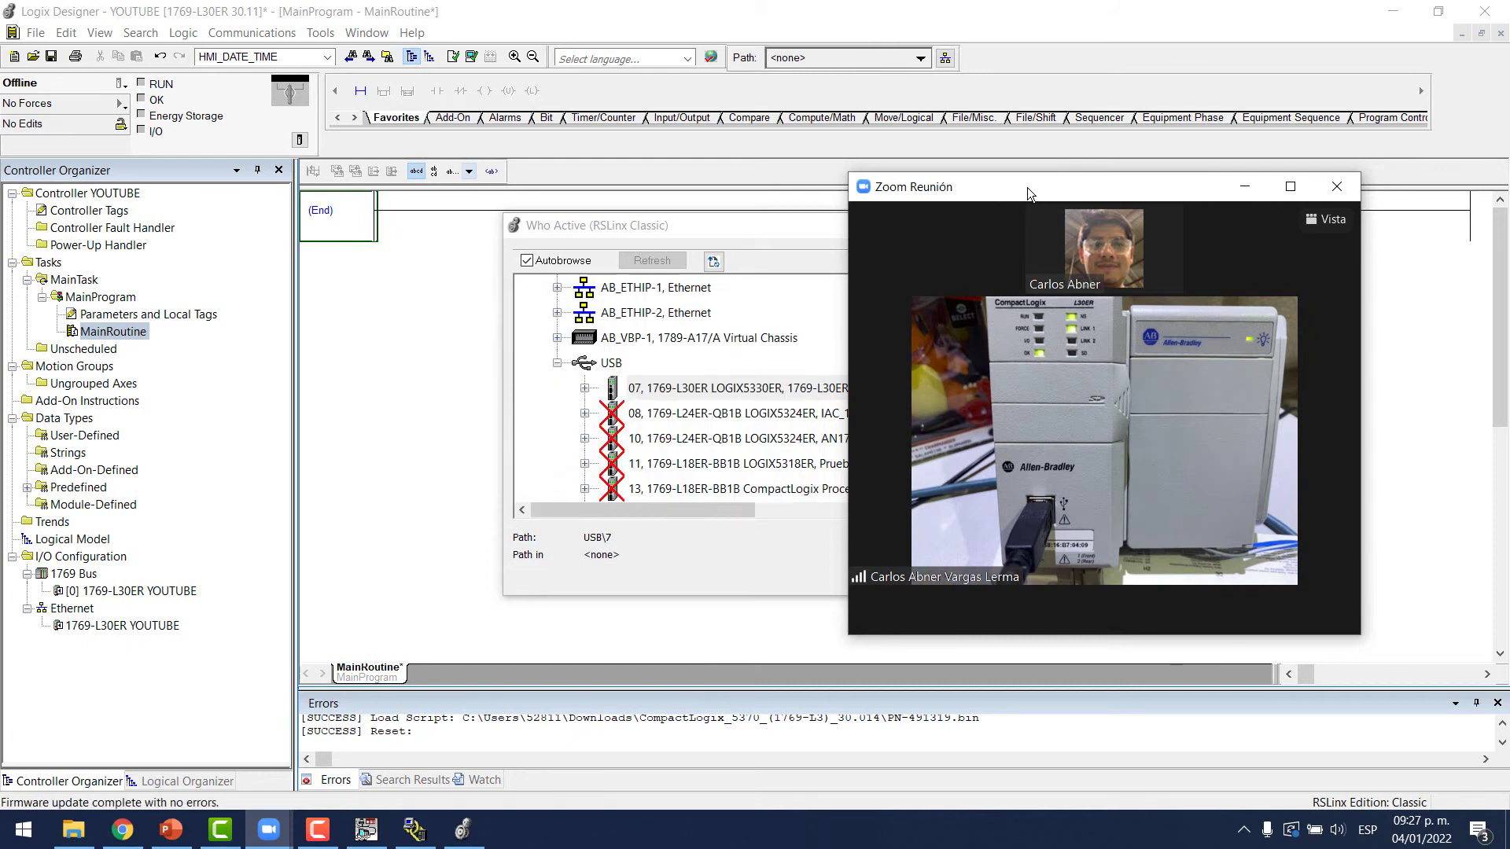
# - Go online with the 1769-L30ER through USB\7 and download the YOUTUBE project to the controller
pyautogui.click(770, 223)
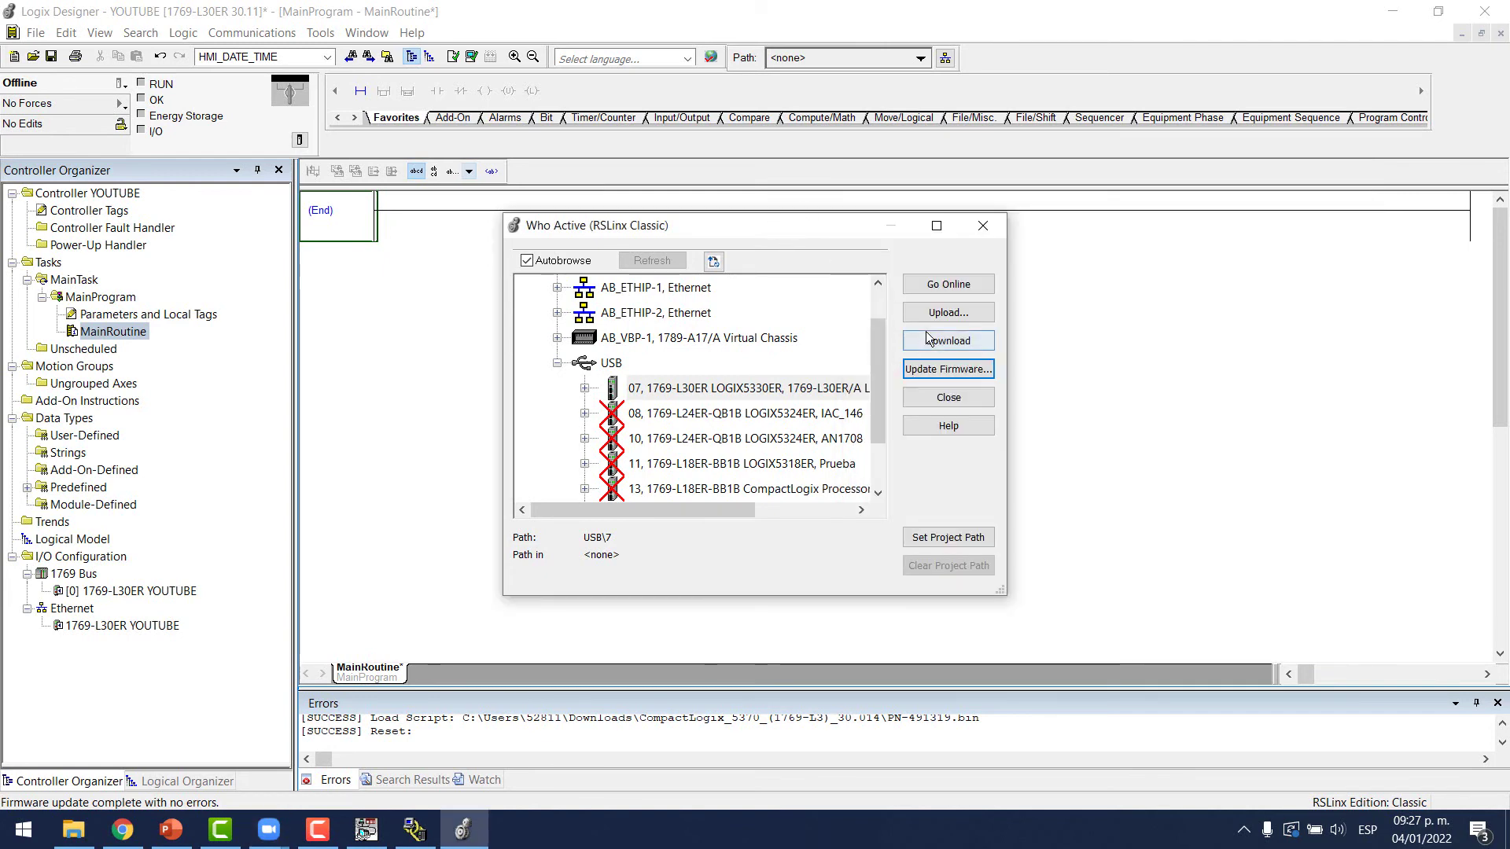
pyautogui.click(958, 292)
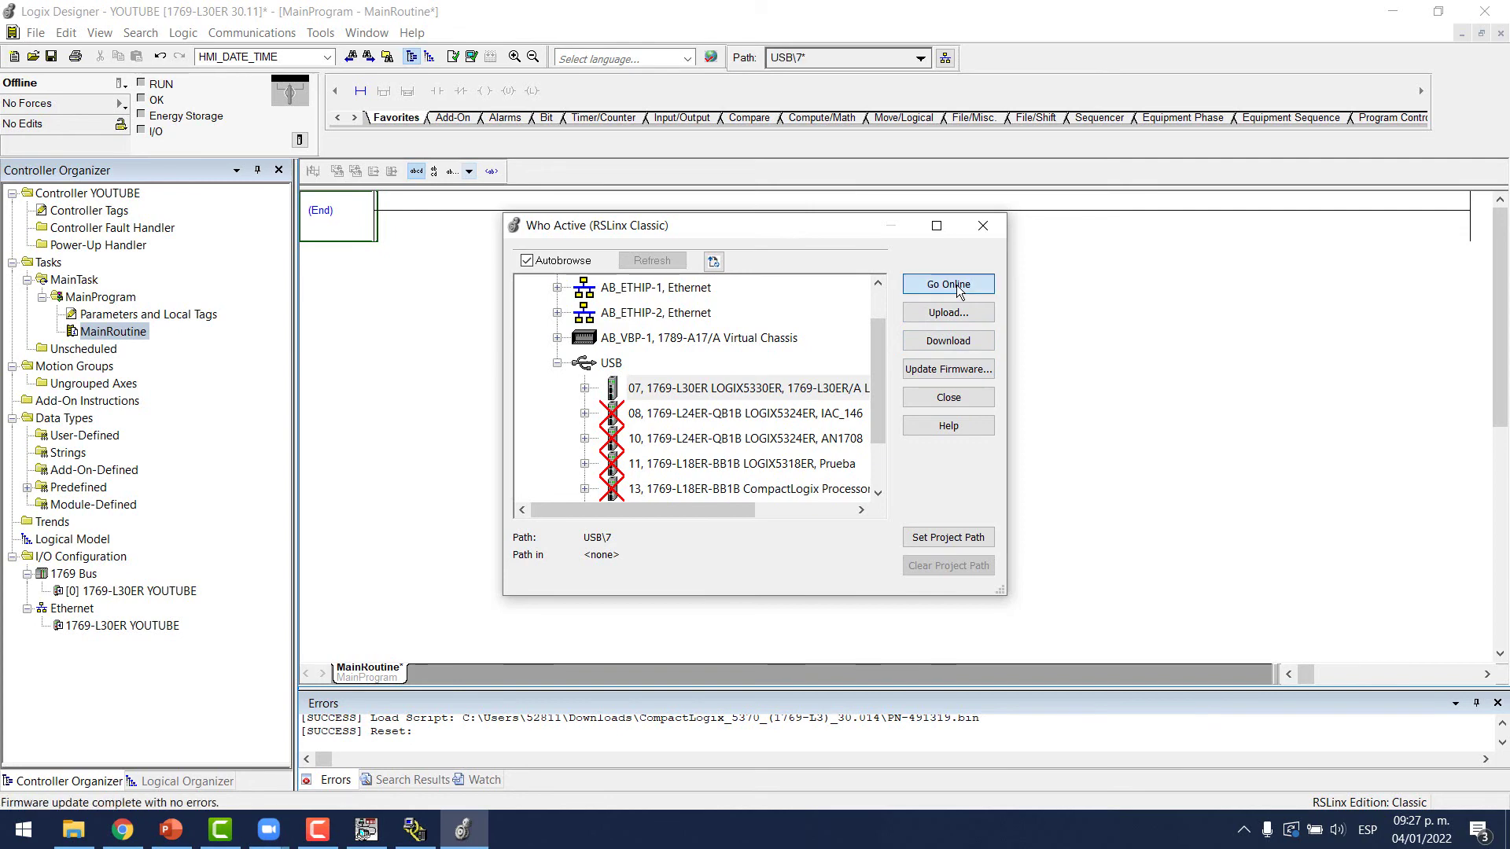
pyautogui.click(937, 290)
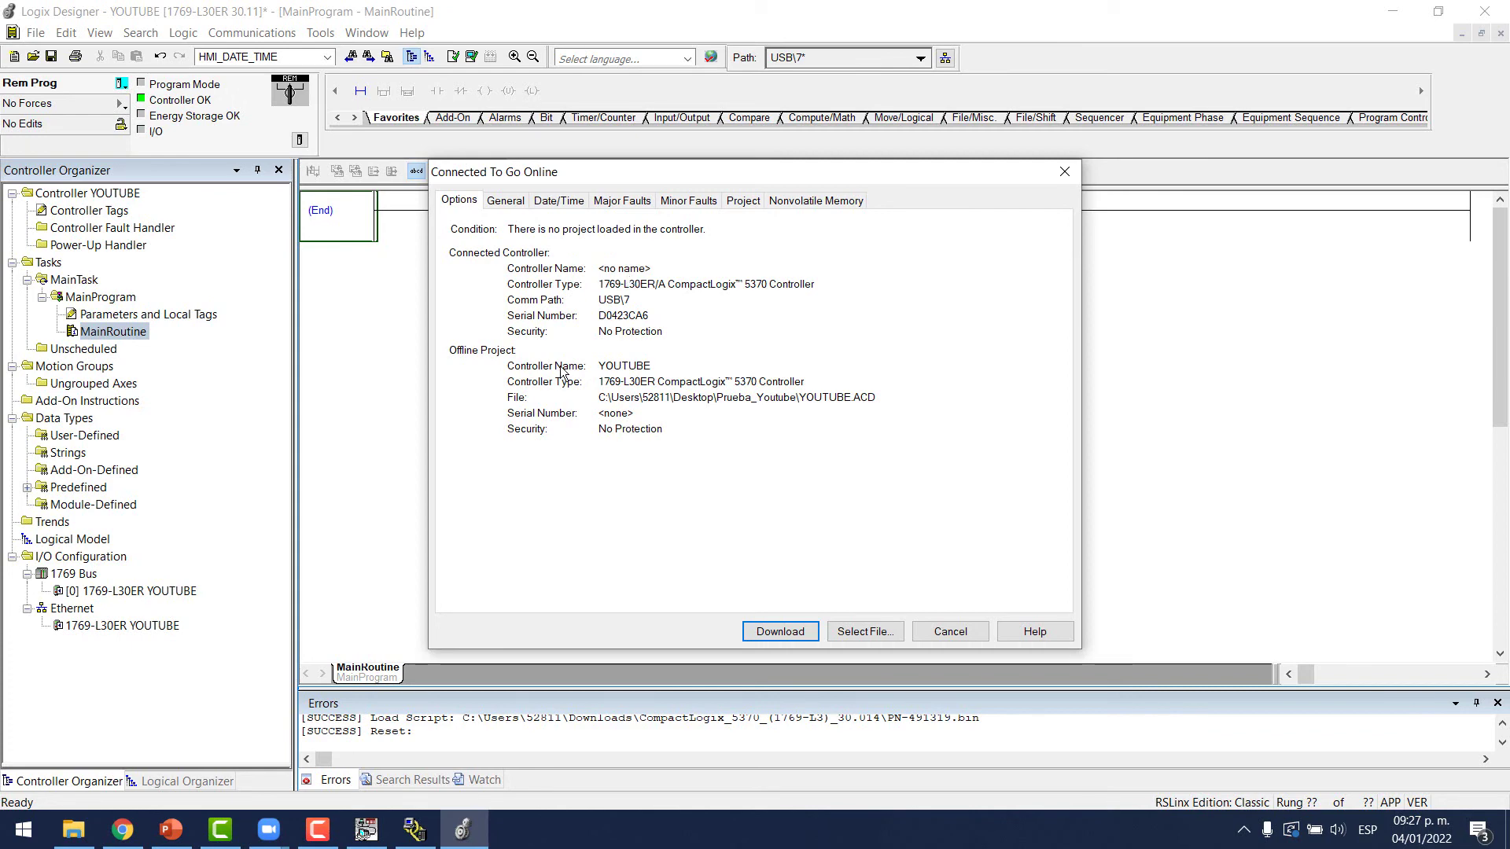
pyautogui.click(774, 633)
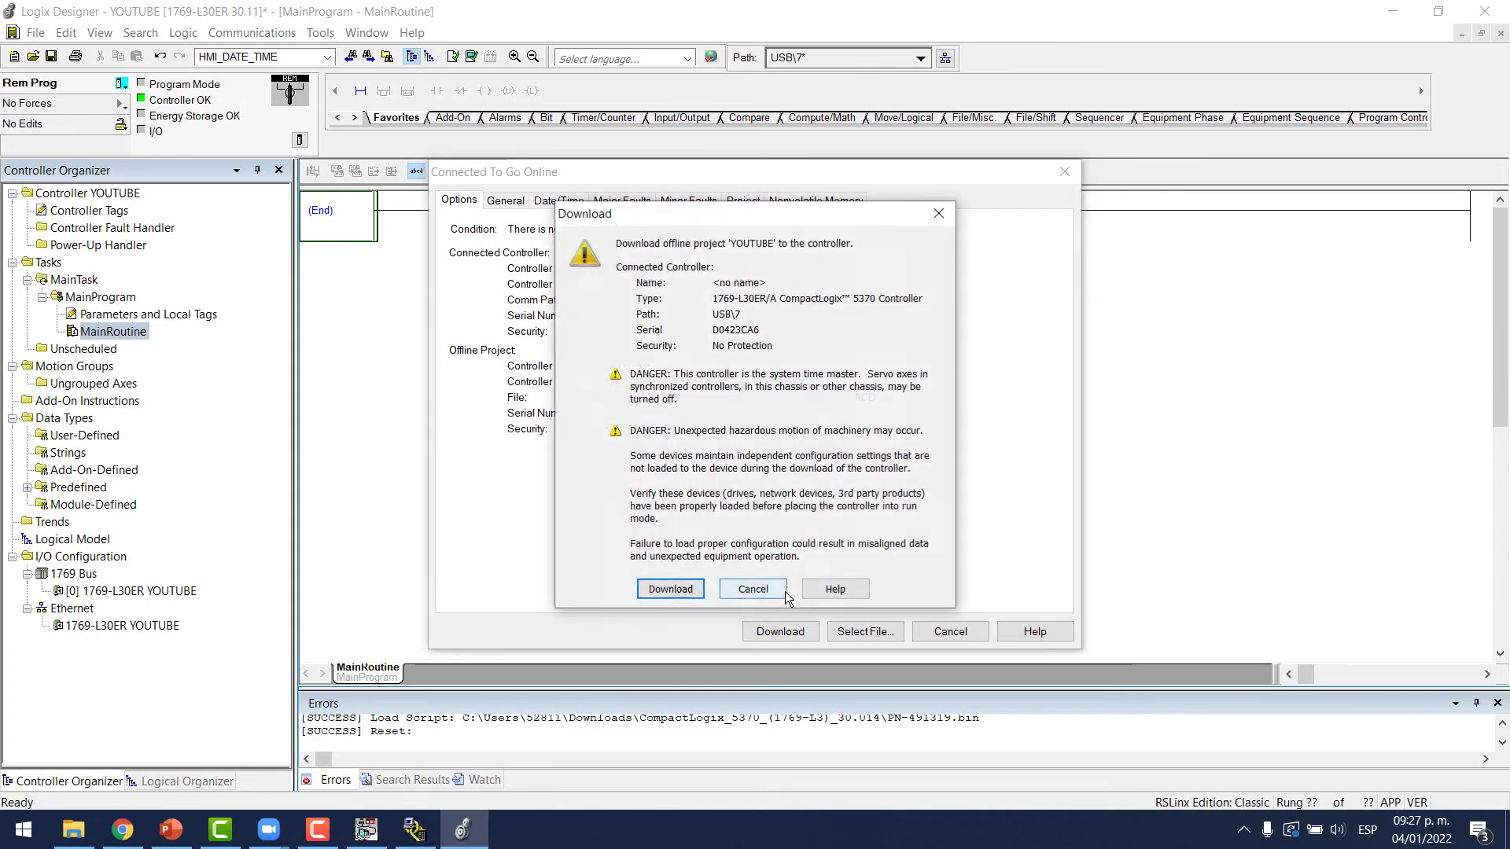
pyautogui.click(660, 596)
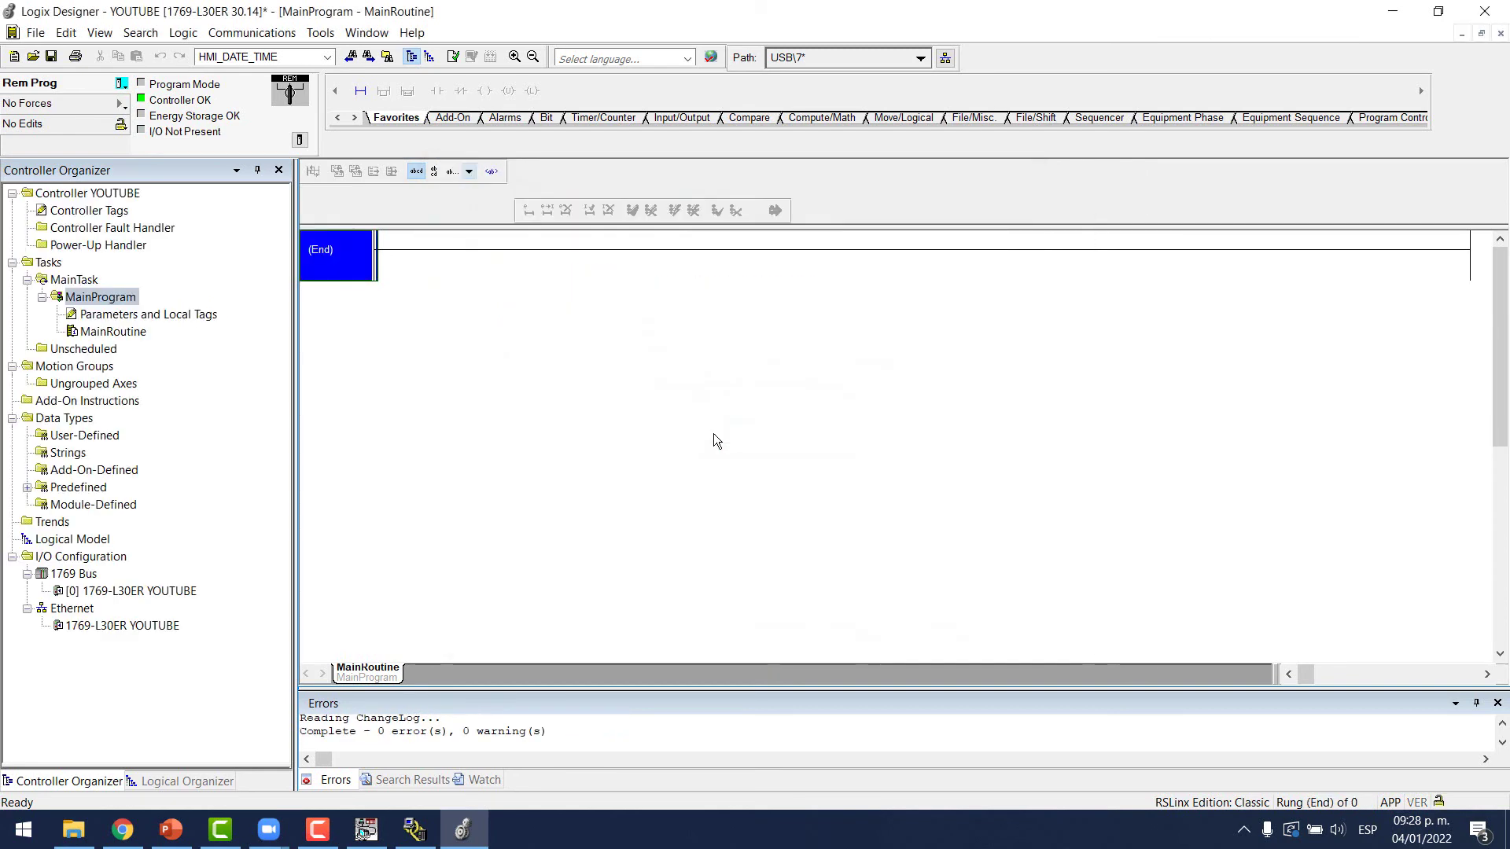
# - Change the controller to Remote Run mode and check its status lights in the Zoom video
pyautogui.click(121, 84)
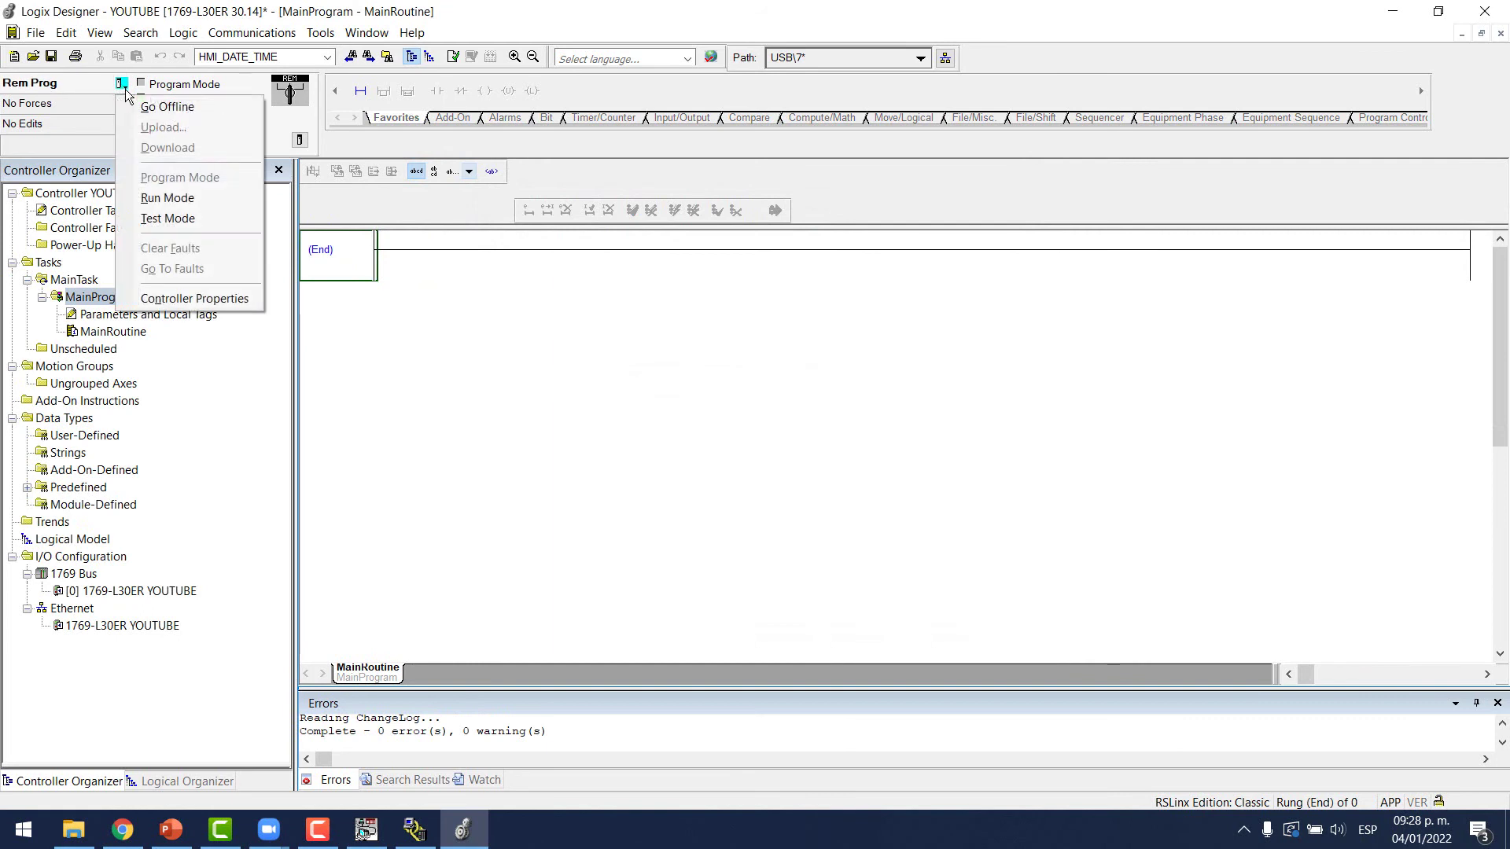
pyautogui.click(170, 199)
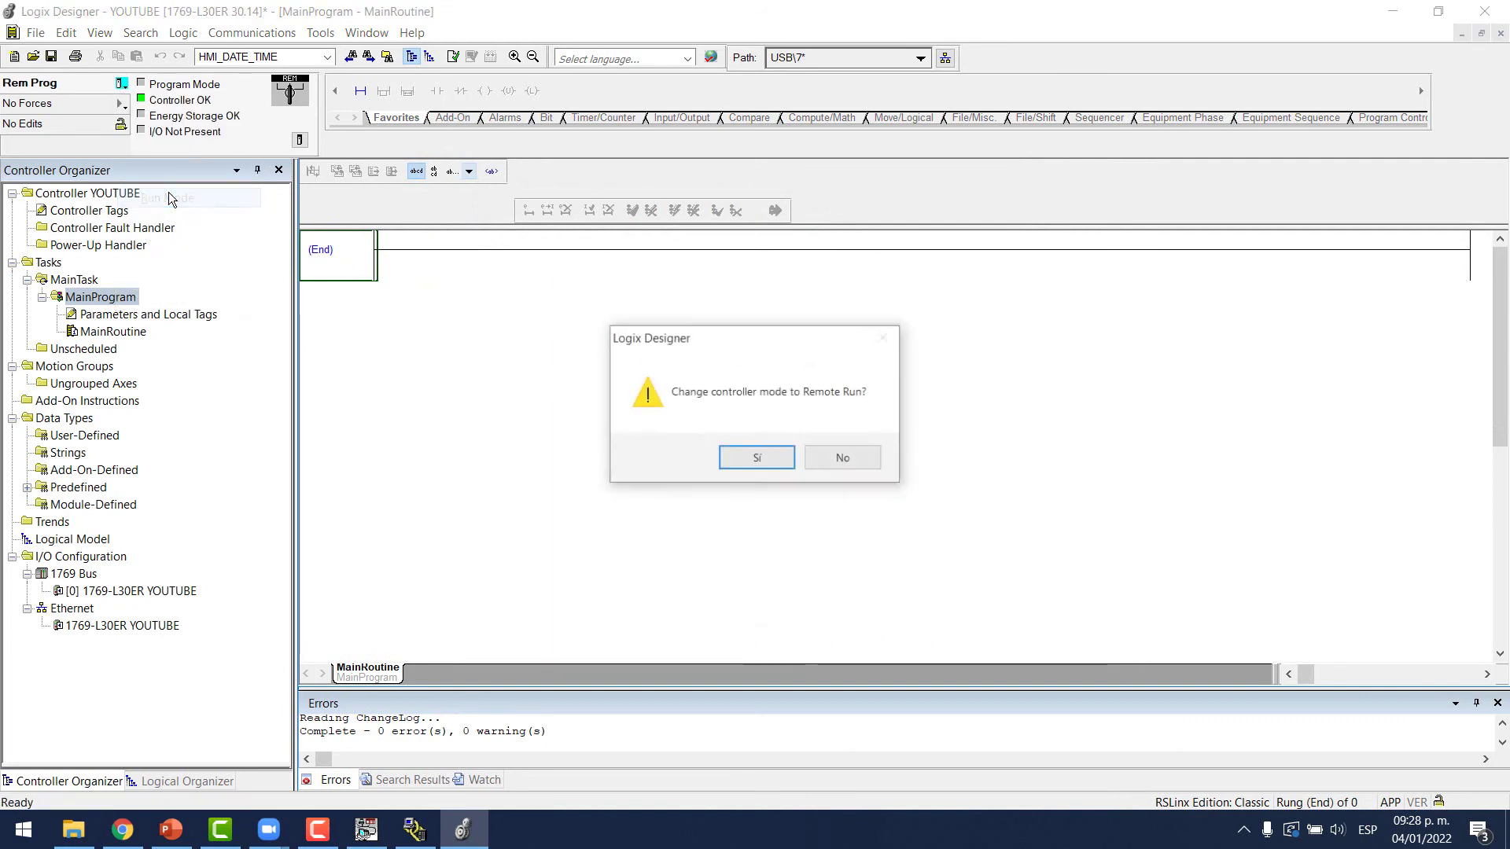
pyautogui.click(757, 459)
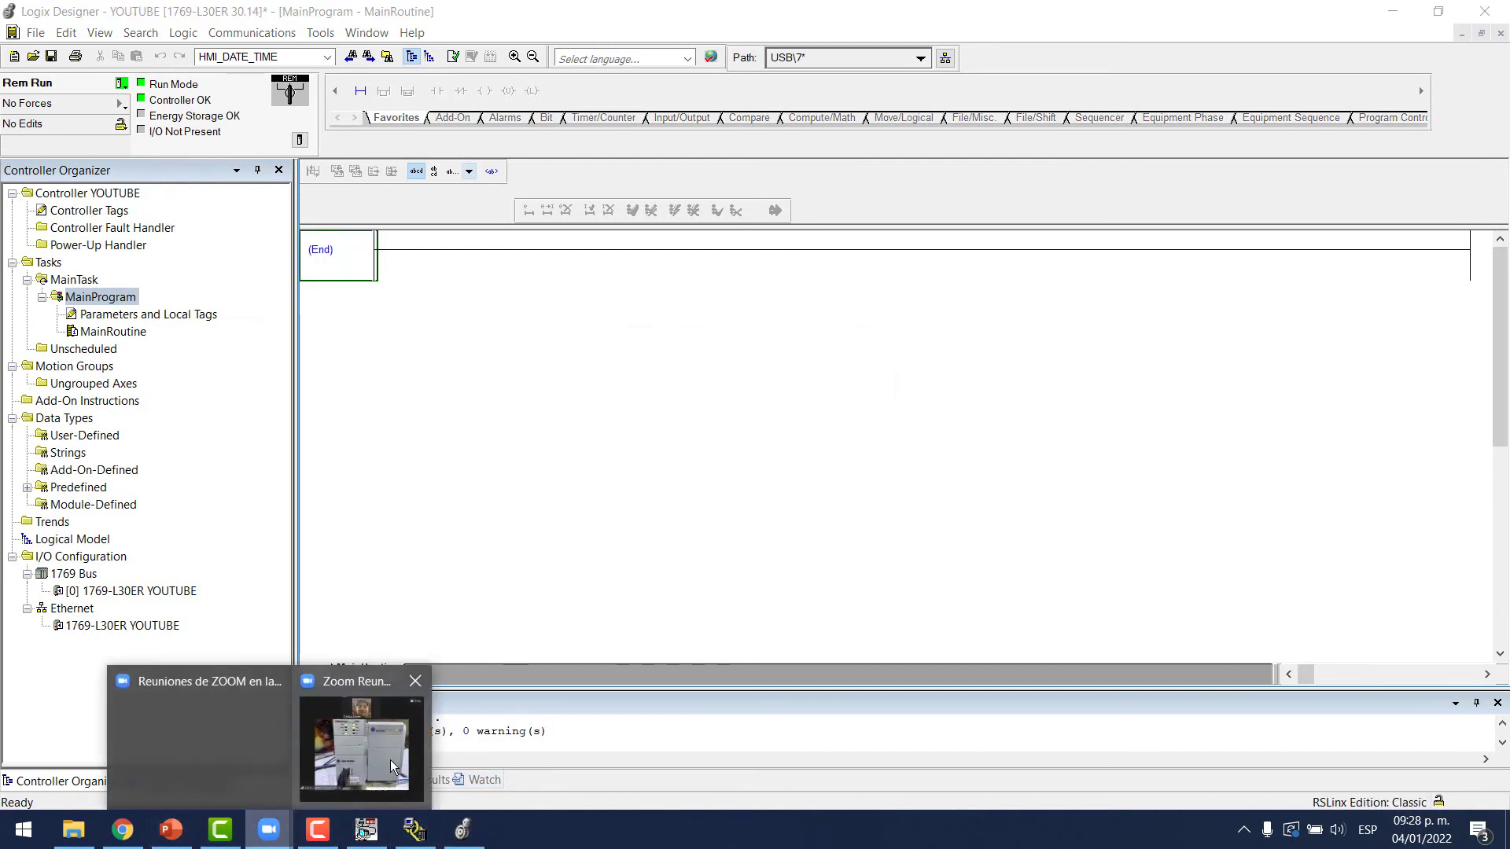
pyautogui.click(370, 739)
pyautogui.moveTo(1046, 324)
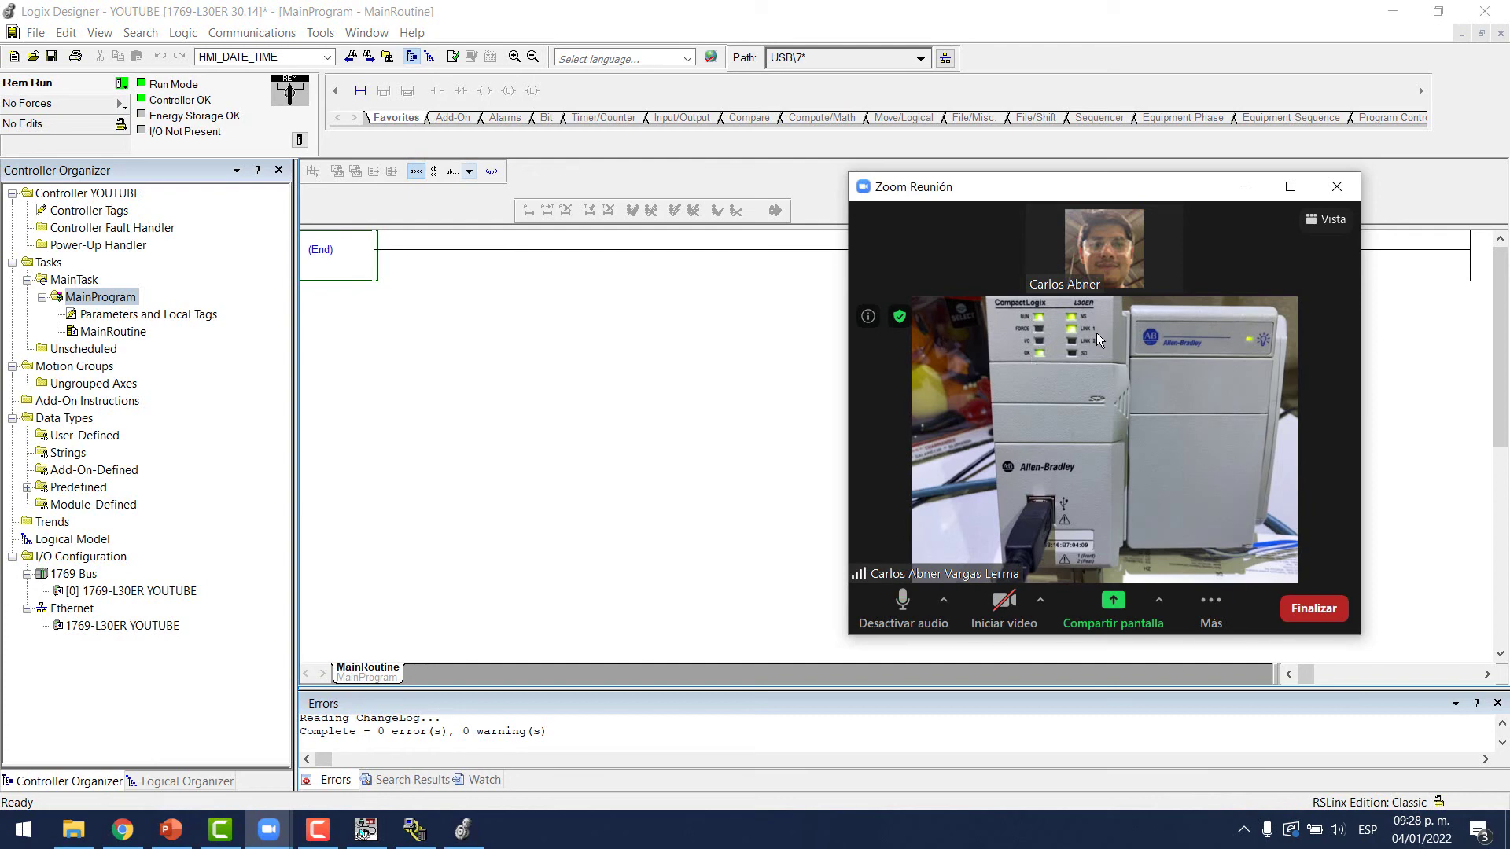
# - Add a rung to MainRoutine online and insert an Examine On contact with the operand I1
pyautogui.click(106, 331)
pyautogui.click(319, 267)
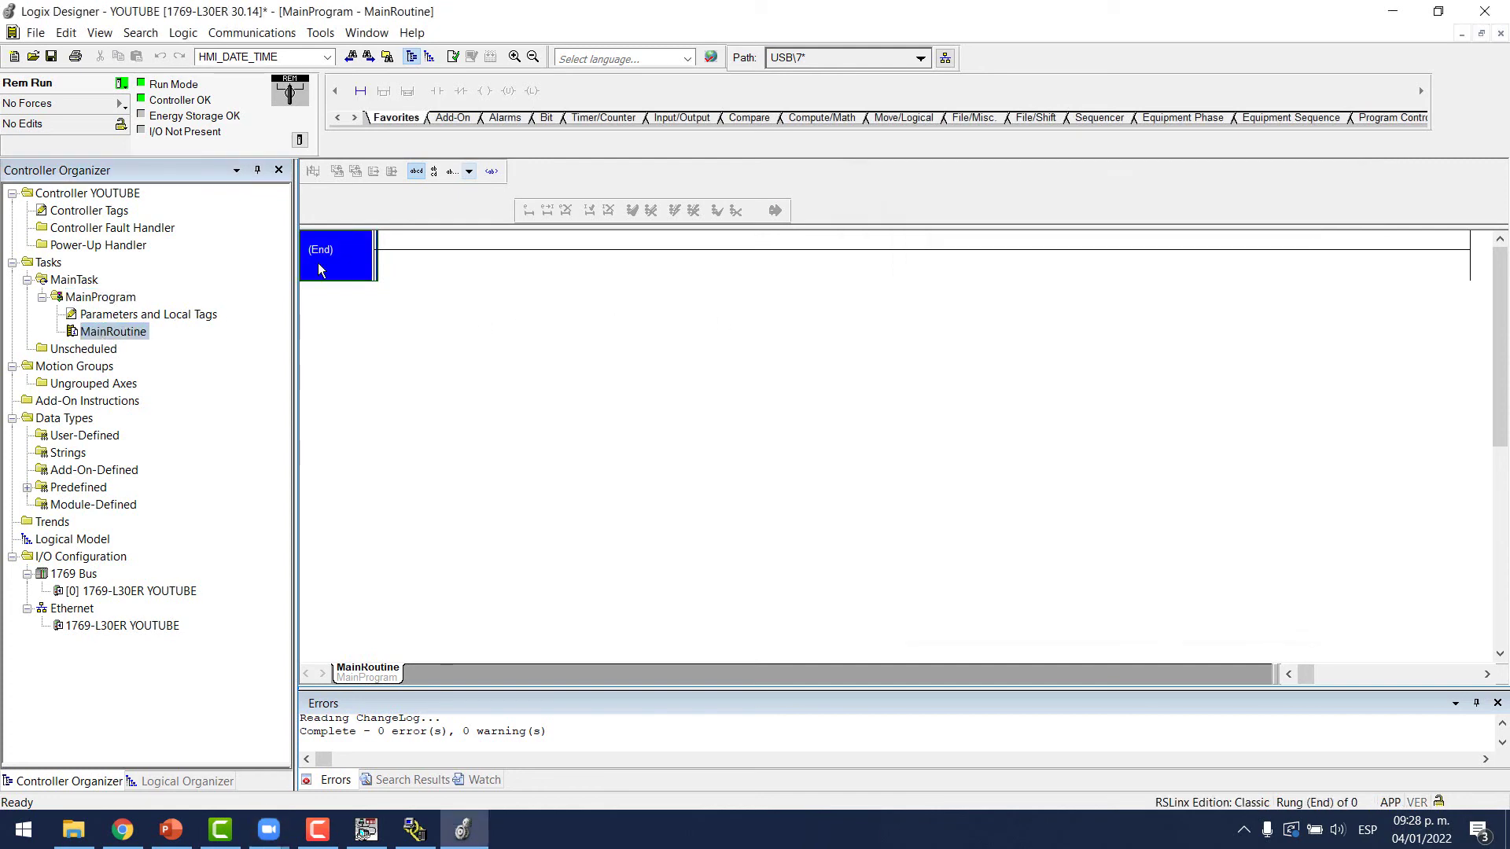
pyautogui.click(360, 91)
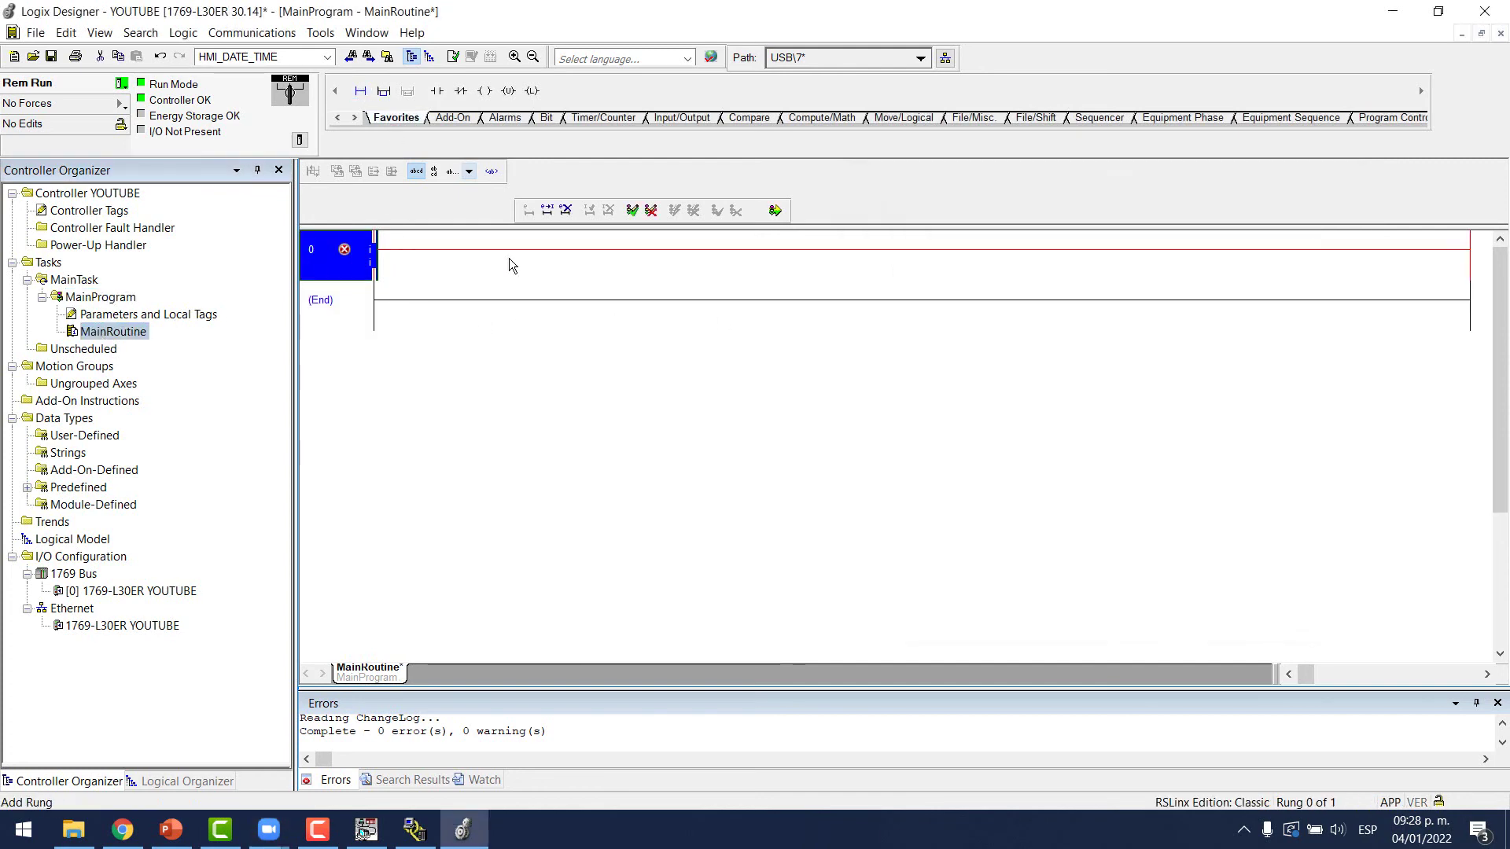
pyautogui.click(437, 91)
pyautogui.doubleClick(419, 244)
pyautogui.press('BackSpace')
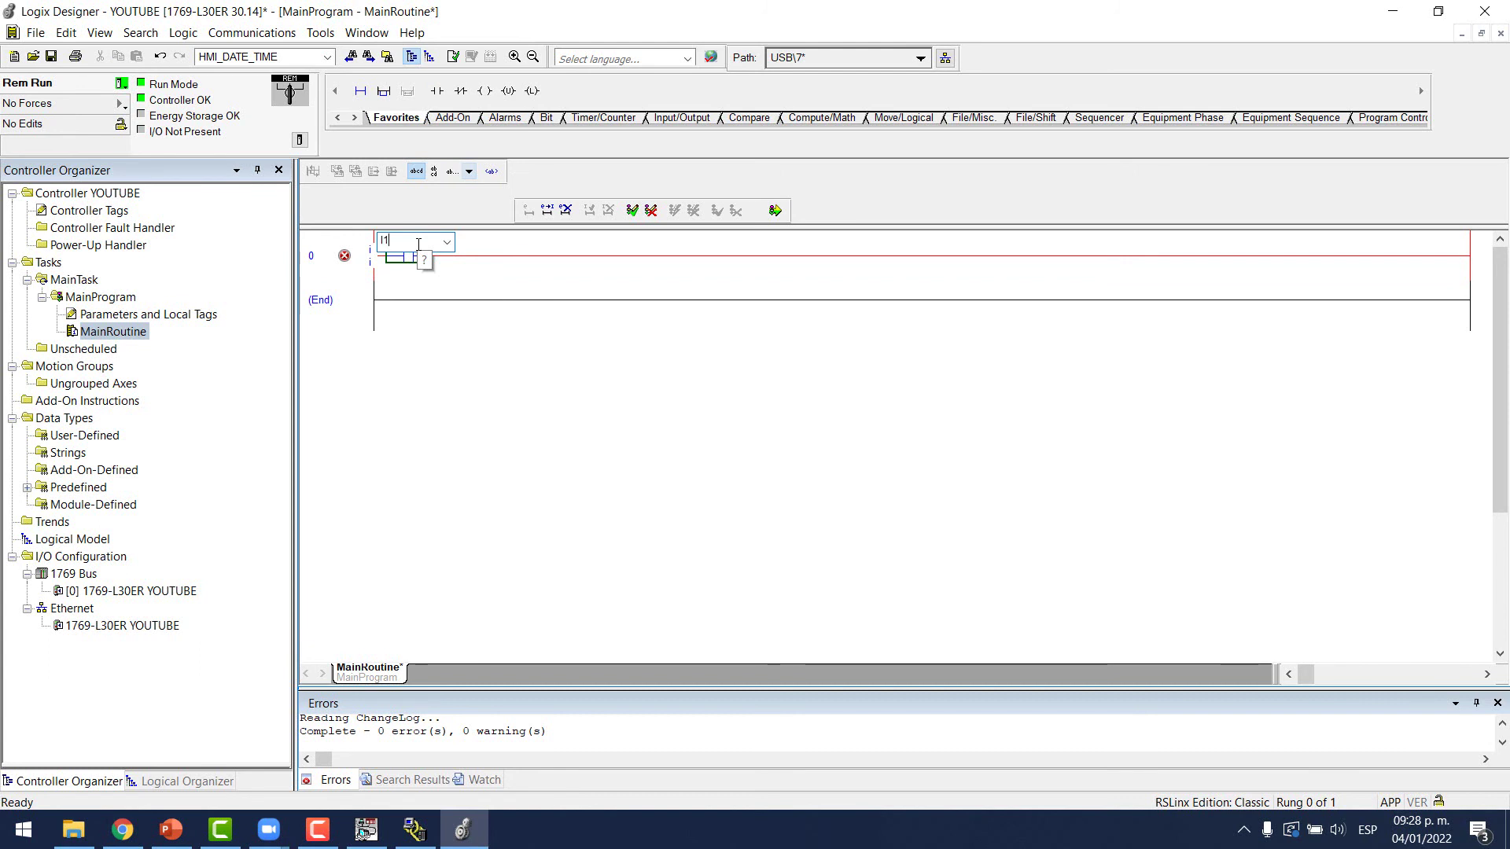
pyautogui.press('Return')
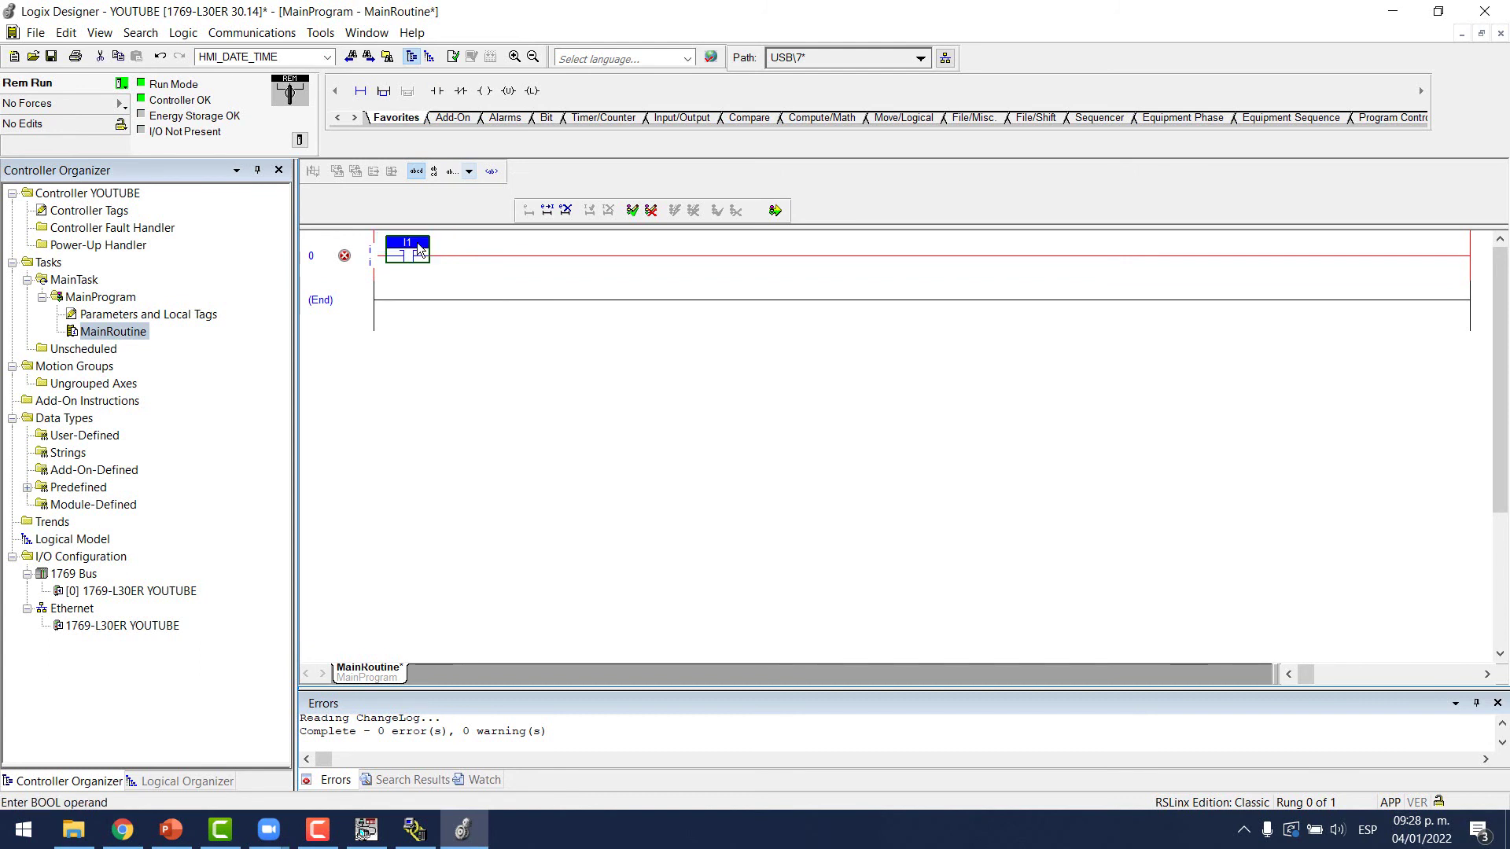
# - Insert an Output Energize coil with the operand O2 at the end of rung 0 and delete the extra unassigned coil
pyautogui.click(484, 90)
pyautogui.press('Return')
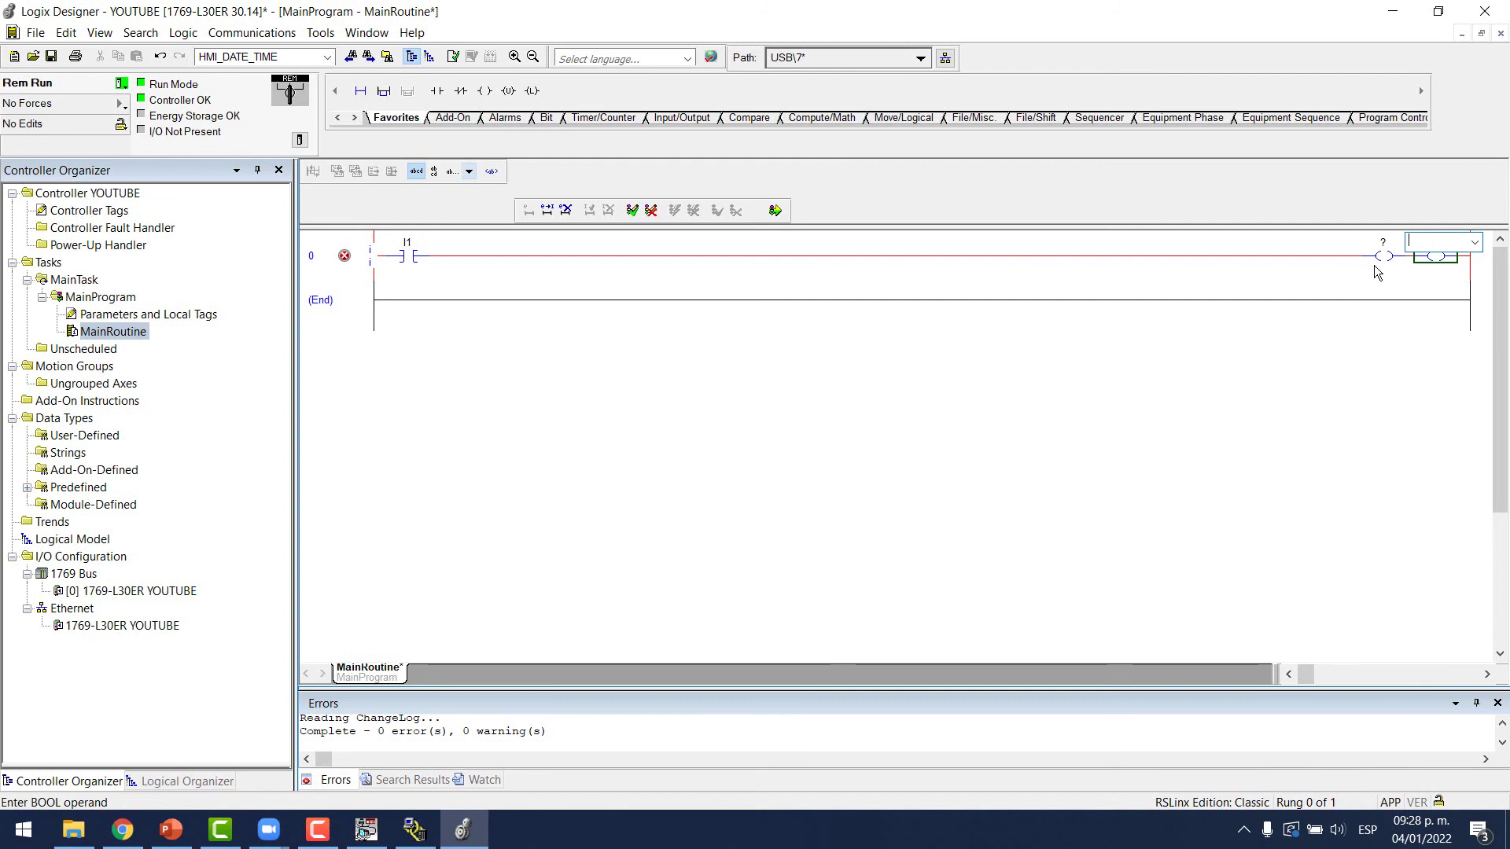
pyautogui.press('Return')
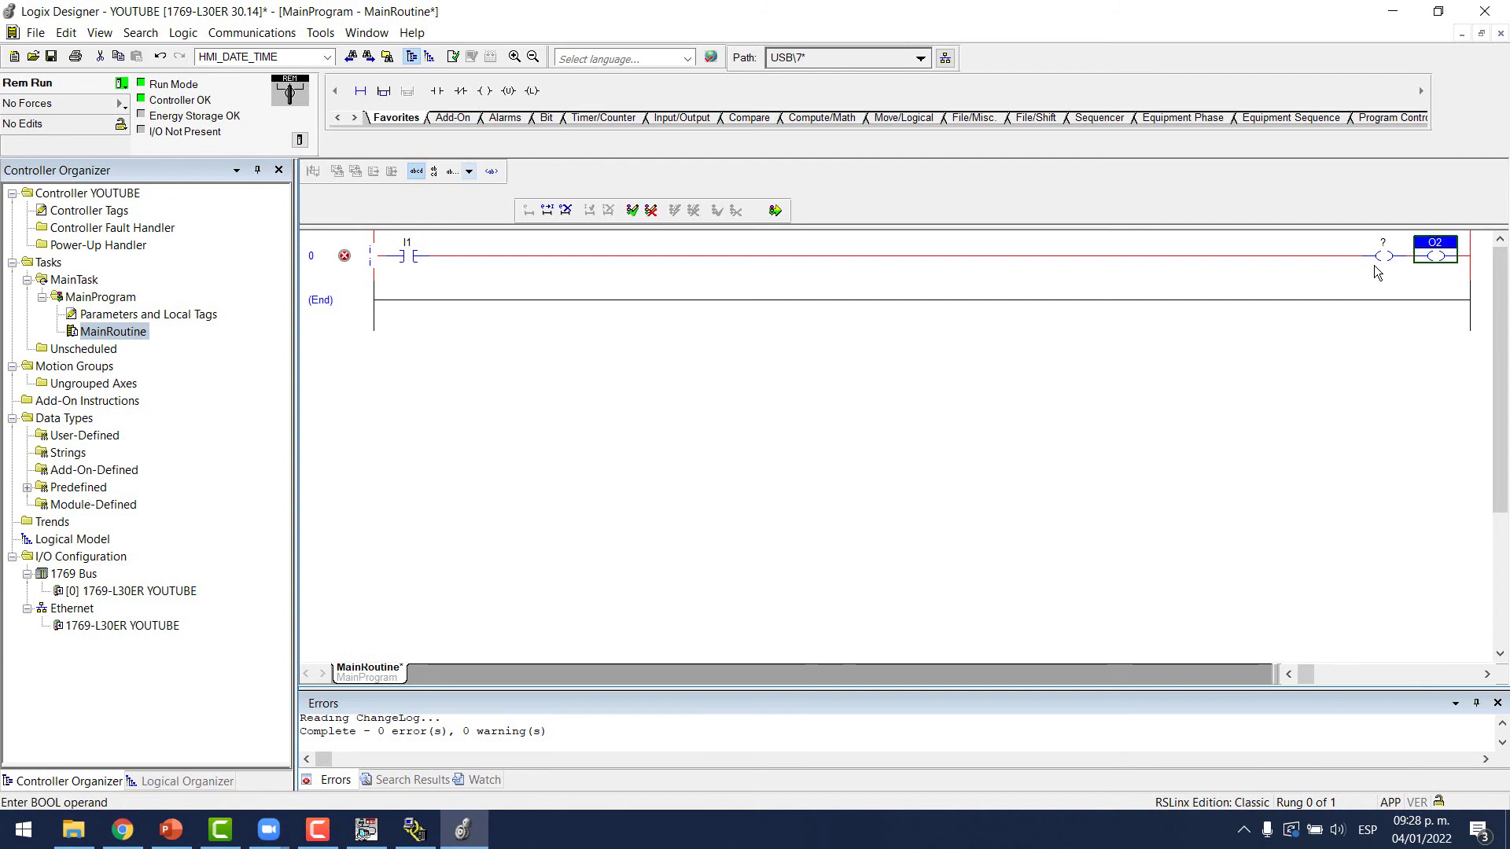
pyautogui.click(1377, 261)
pyautogui.press('Delete')
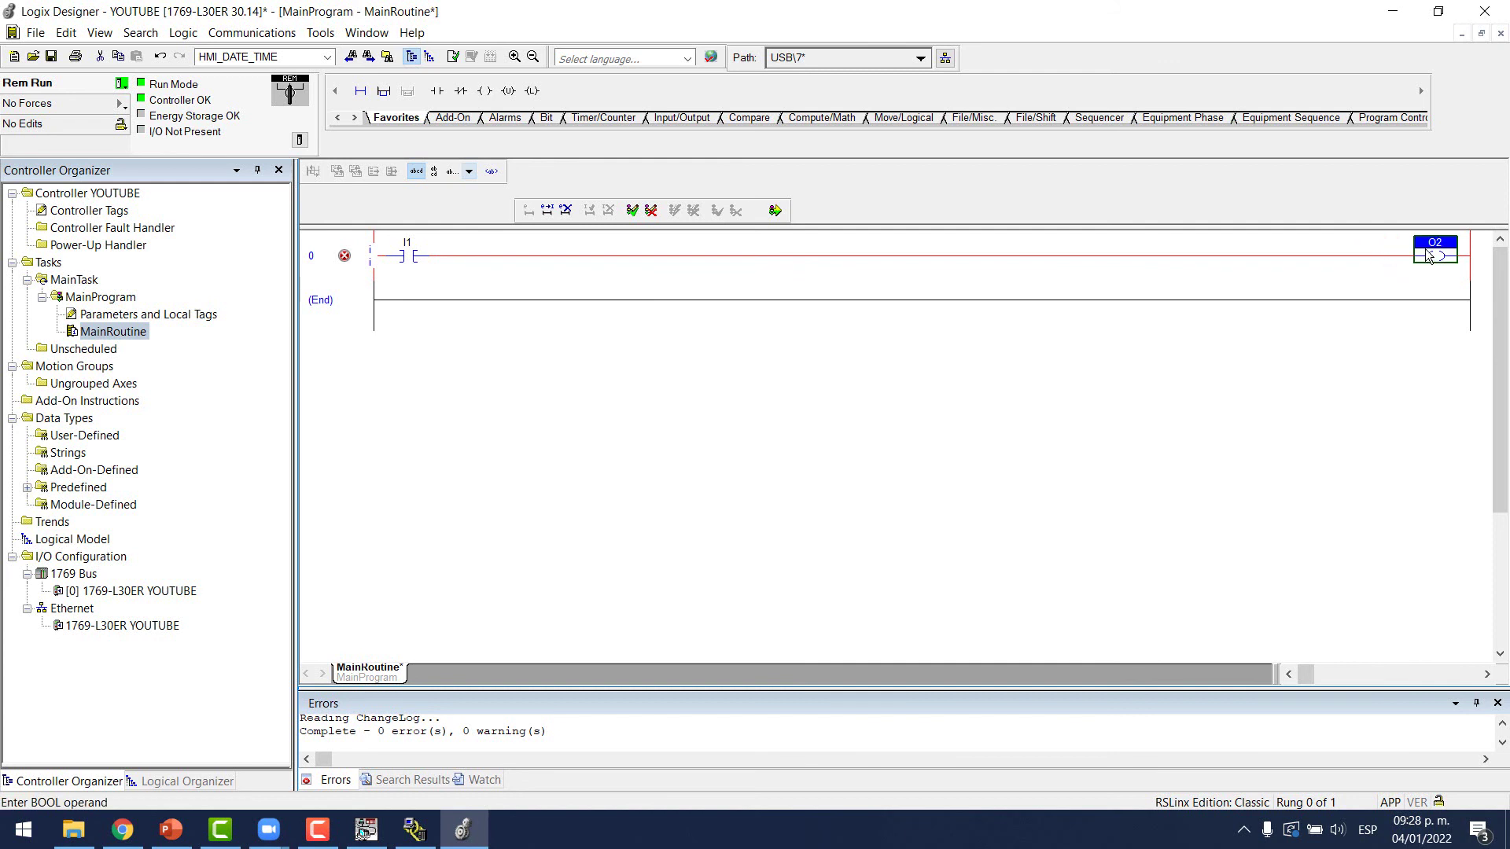
# - Create the BOOL tags O2 and I1 in the YOUTUBE controller scope and finalize all edits in MainProgram
pyautogui.hotkey('ctrl', 'w')
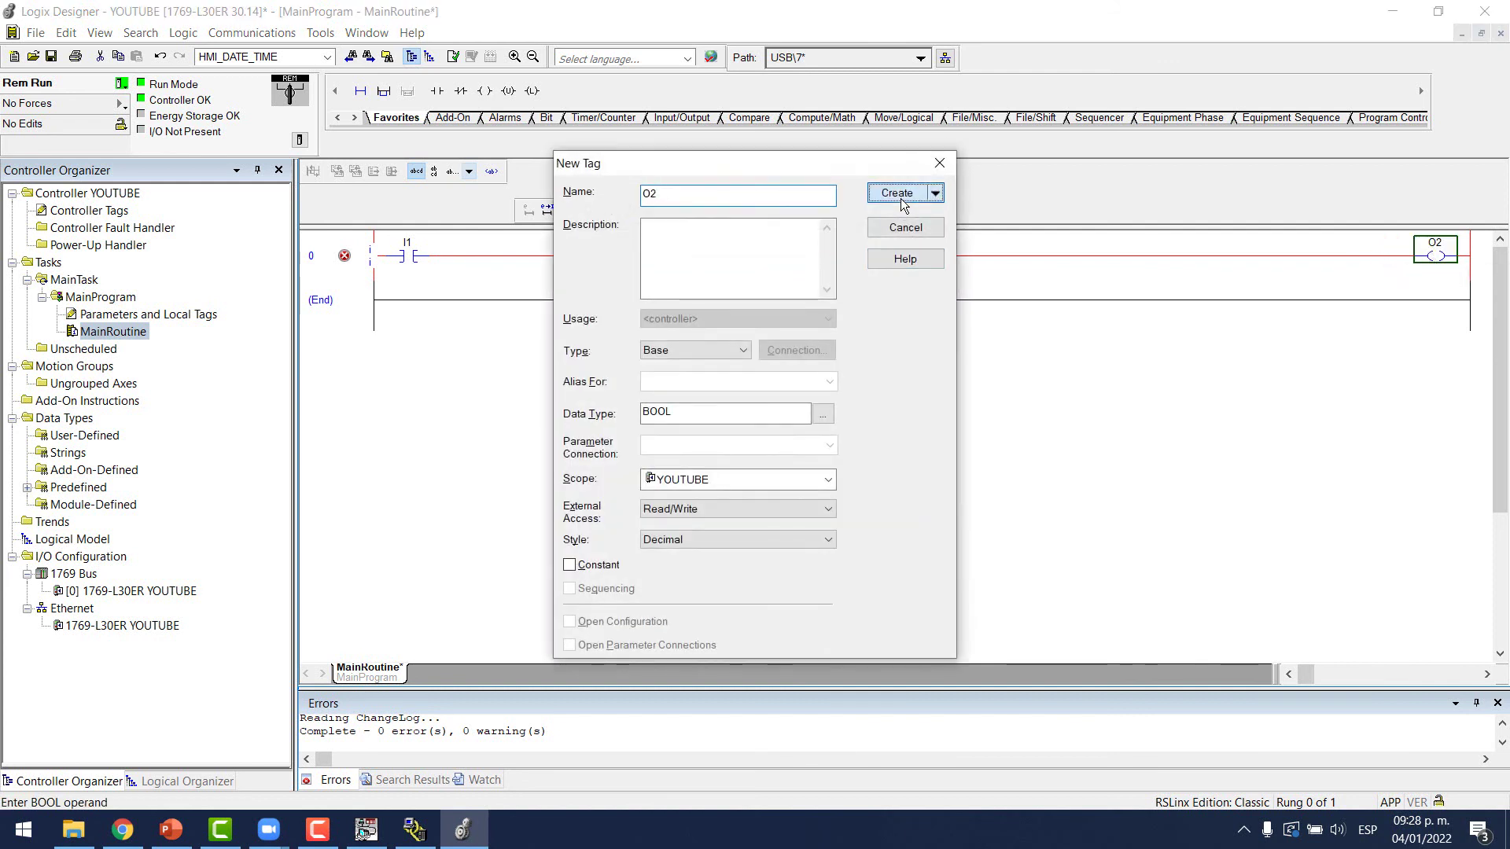
pyautogui.click(900, 193)
pyautogui.click(413, 251)
pyautogui.hotkey('ctrl', 'w')
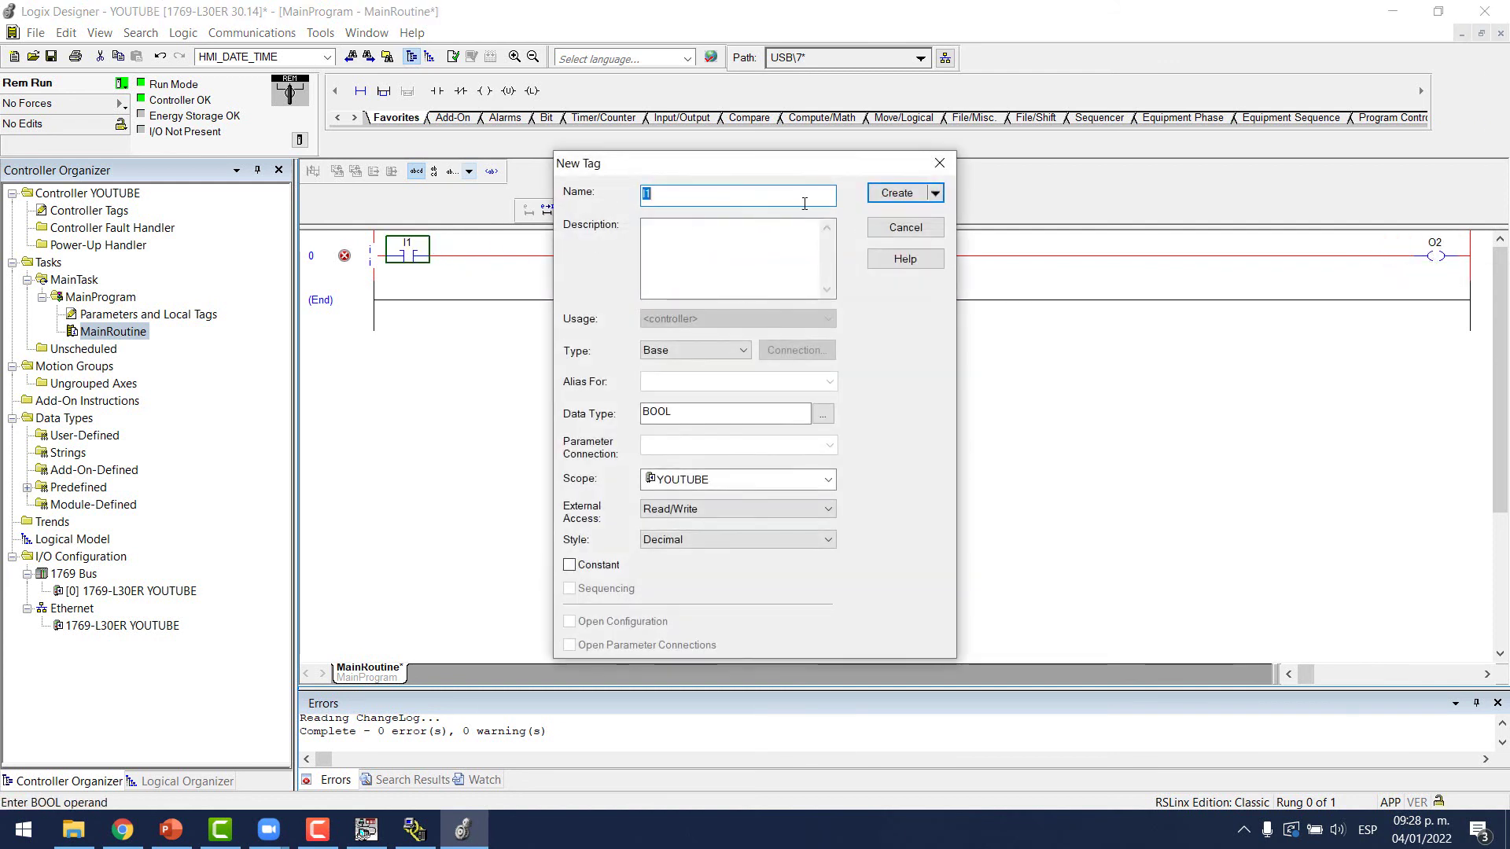
pyautogui.click(901, 193)
pyautogui.click(775, 210)
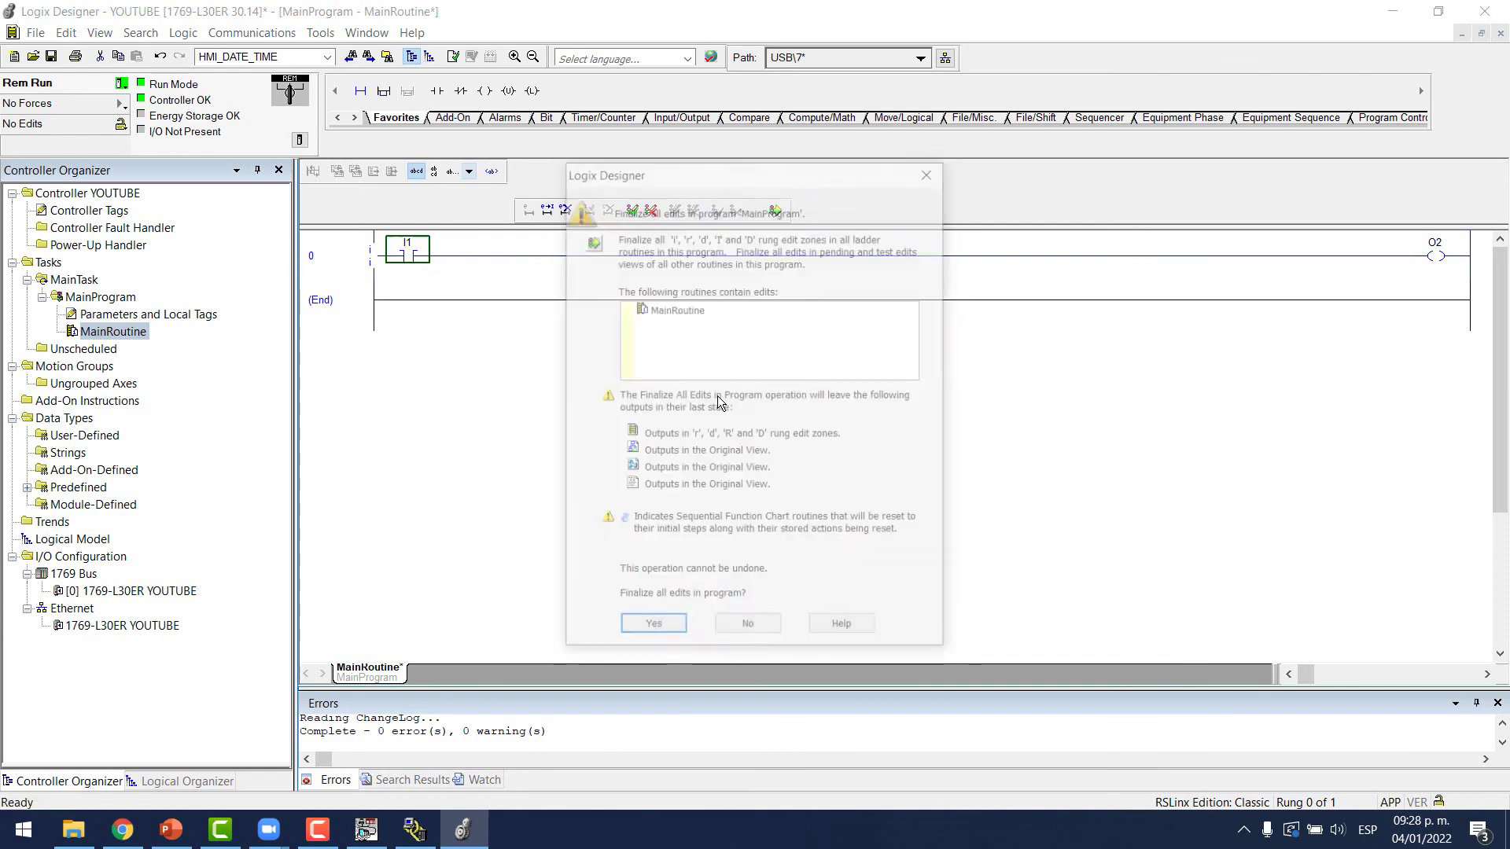
pyautogui.click(653, 633)
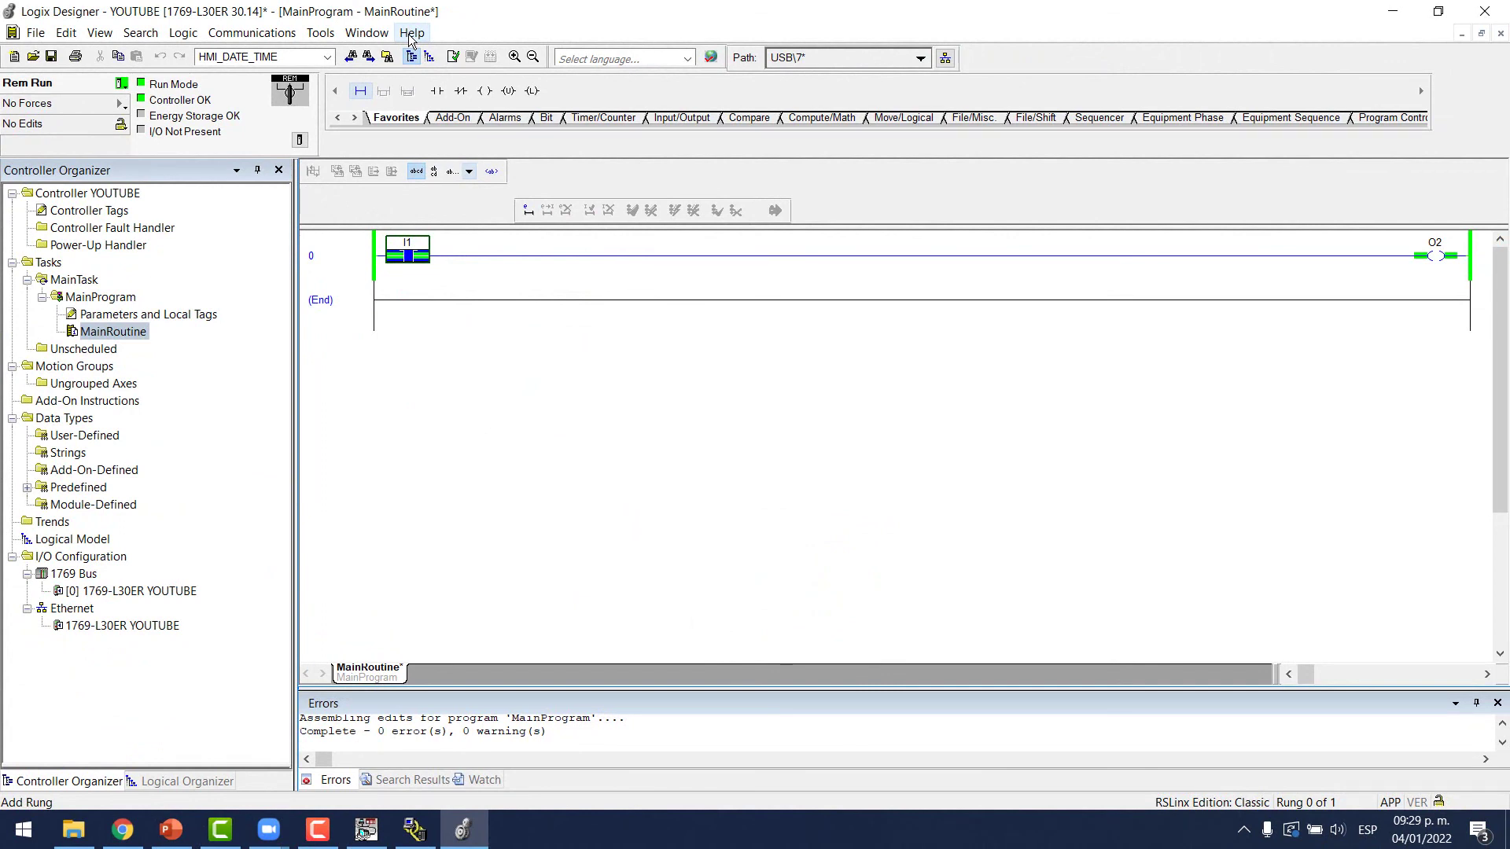
# - Check the installed Logix Designer version in the program's About information and close it
pyautogui.click(412, 34)
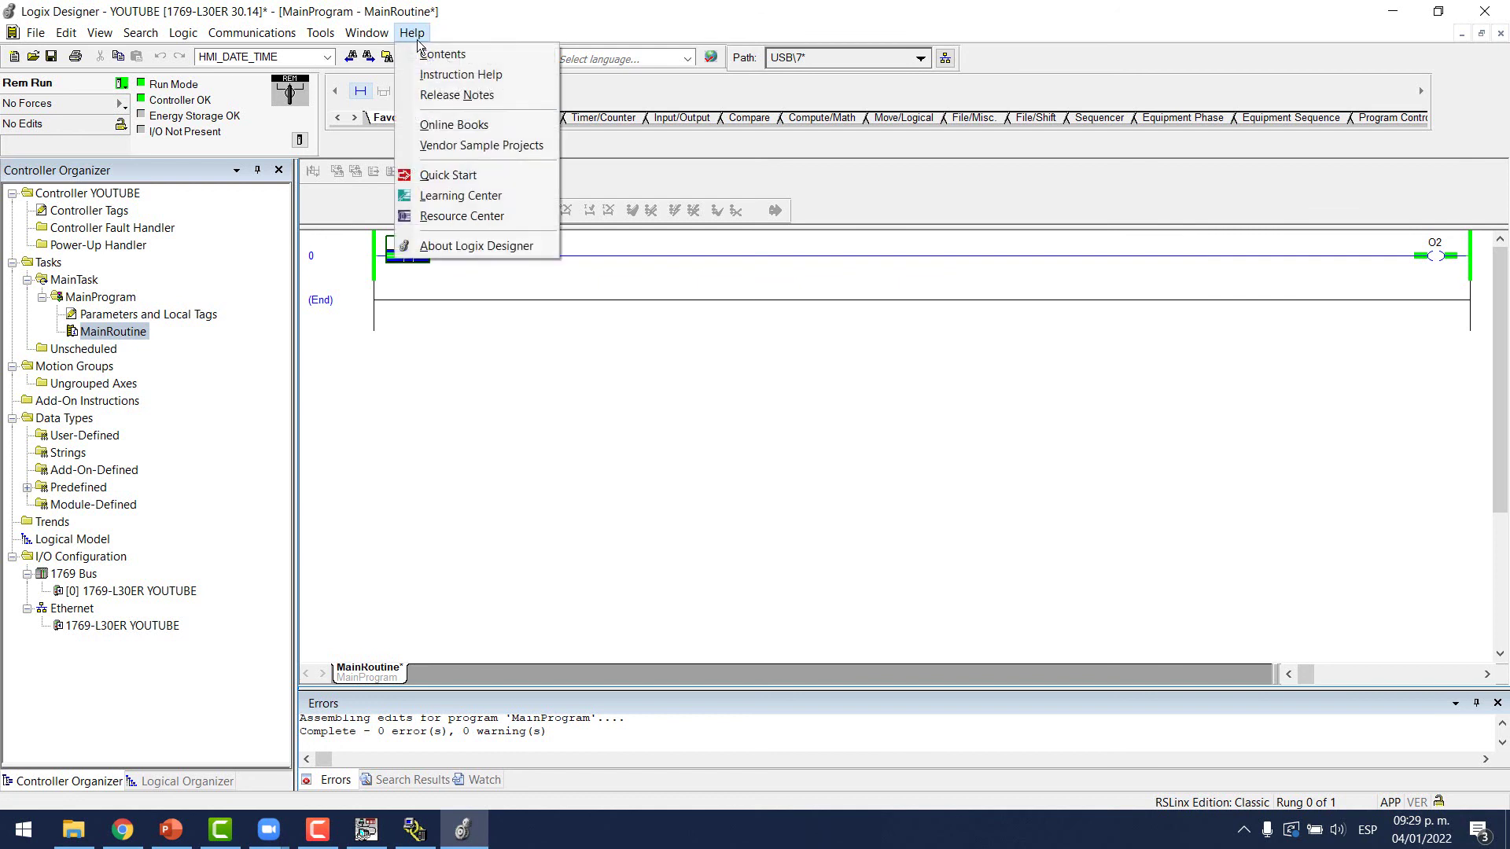
pyautogui.click(456, 246)
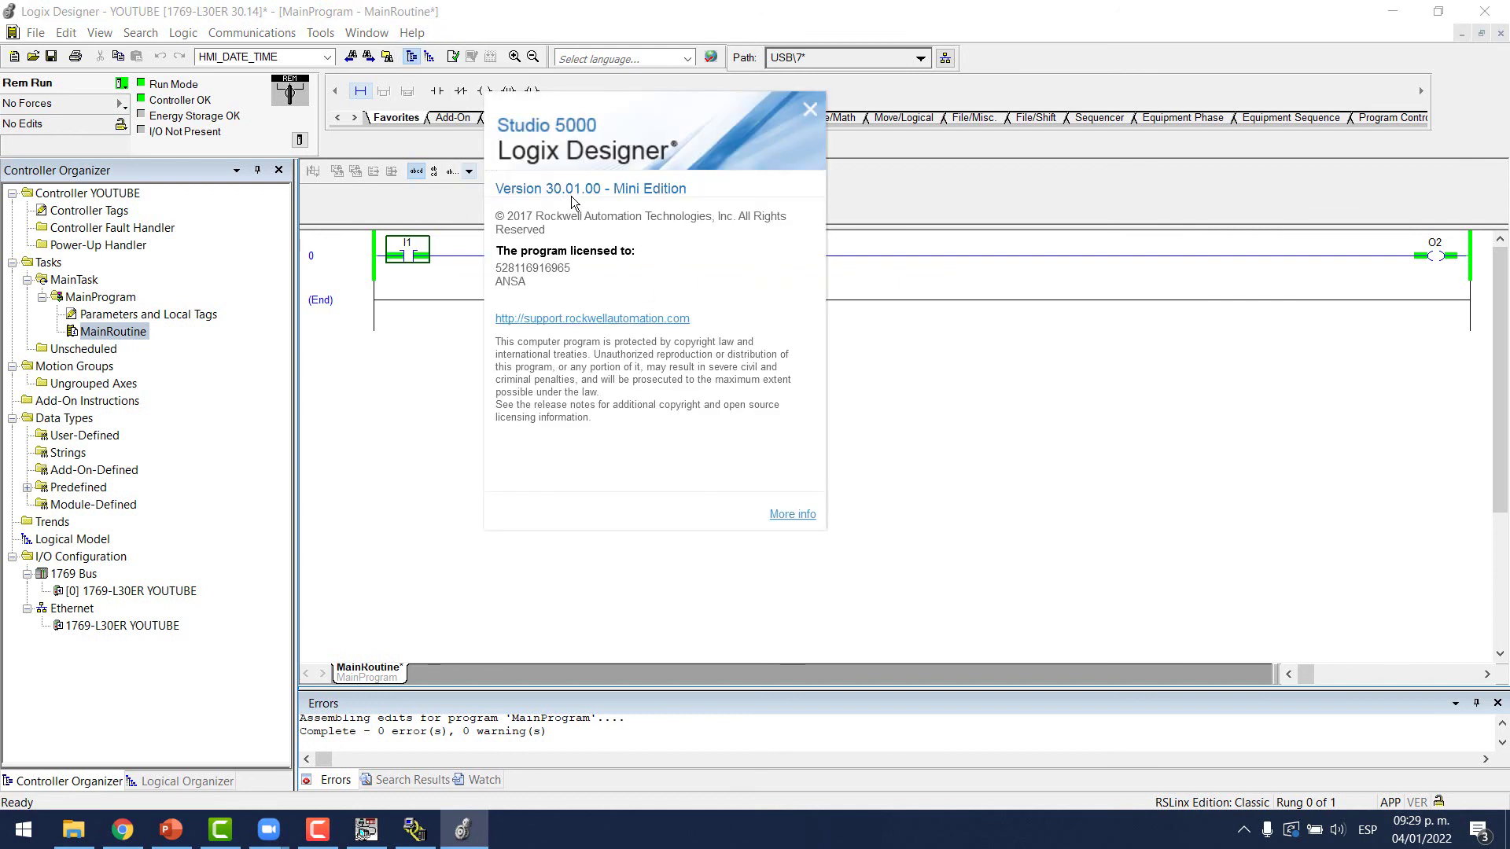
pyautogui.click(614, 203)
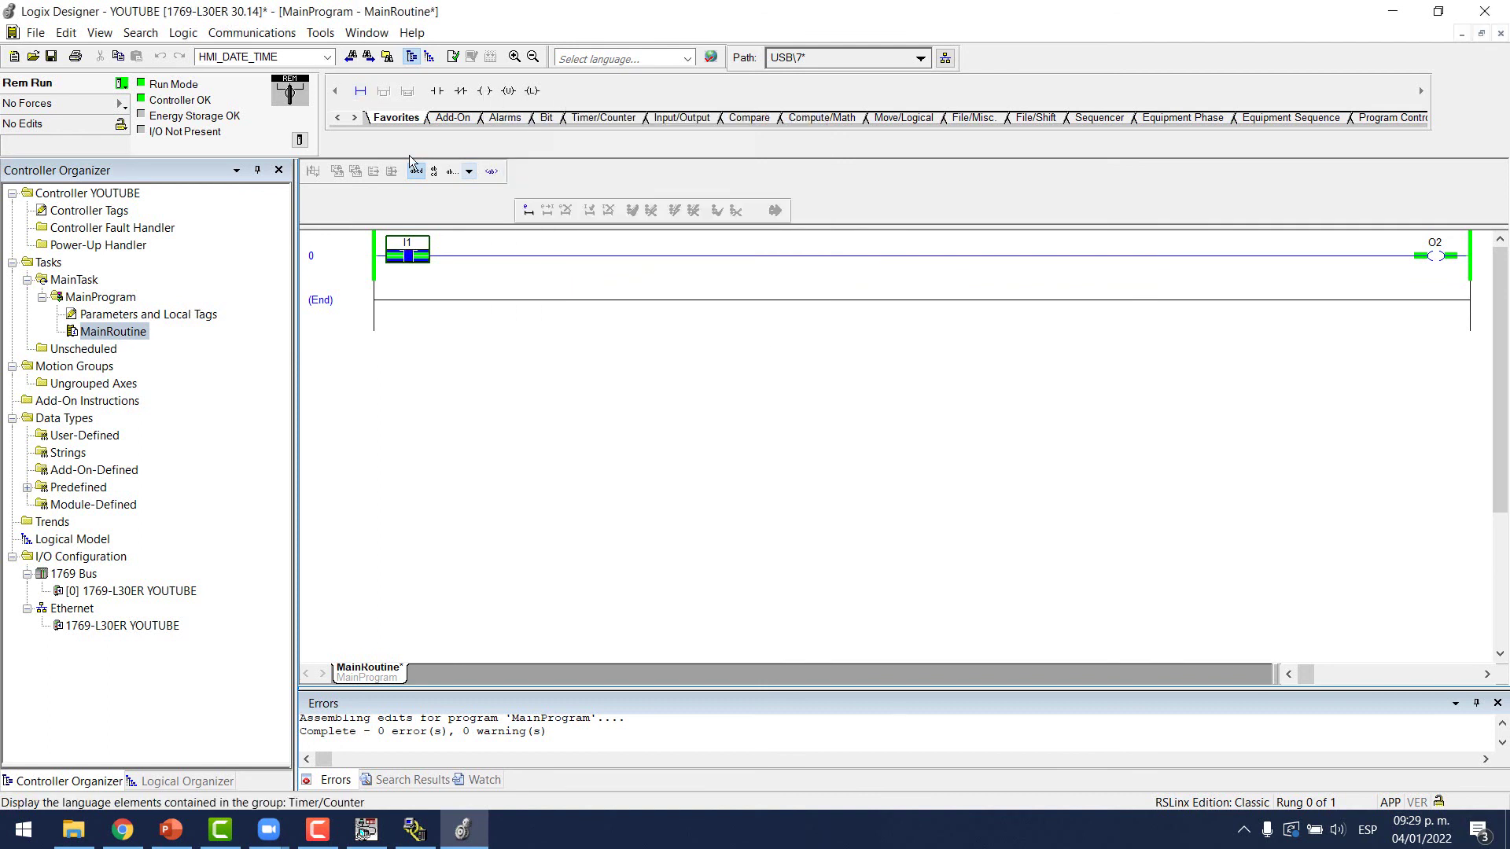